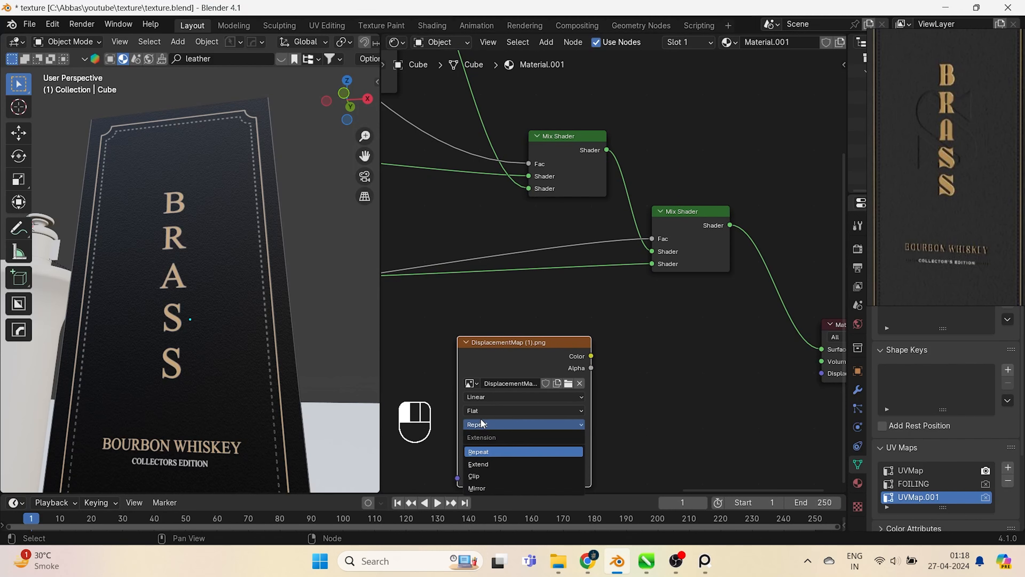
Set the DisplacementMap (1).png texture's extension mode to Clip and move its node away from the Material Output
left_click(482, 475)
middle_click_drag(528, 399, 558, 333)
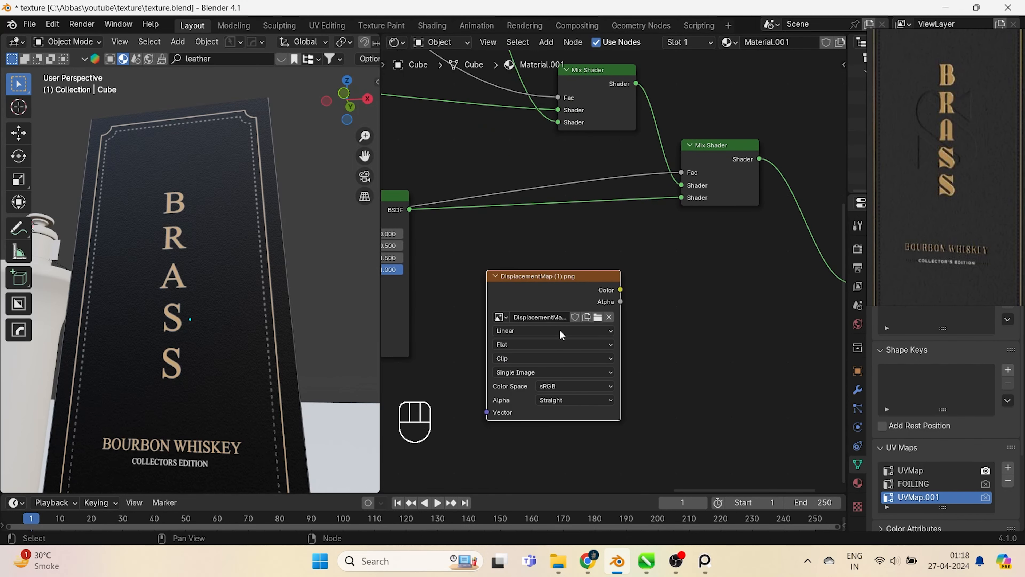
left_click_drag(534, 289, 495, 300)
middle_click_drag(674, 333, 564, 330)
Add a Displacement node and connect its output to the Displacement input of the Material Output
key("shift+a")
left_click(610, 313)
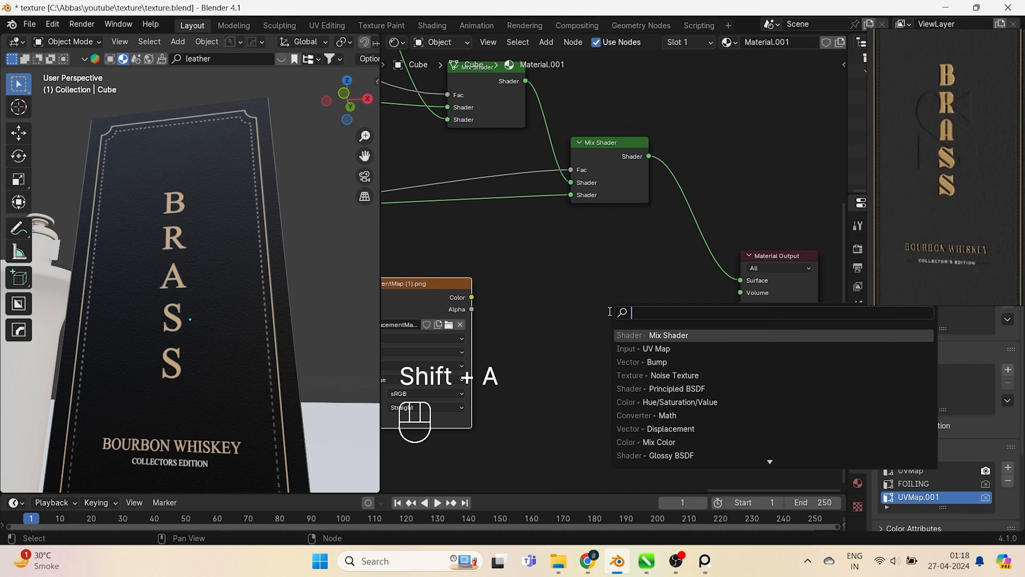
type("f")
key("BackSpace")
type("dis")
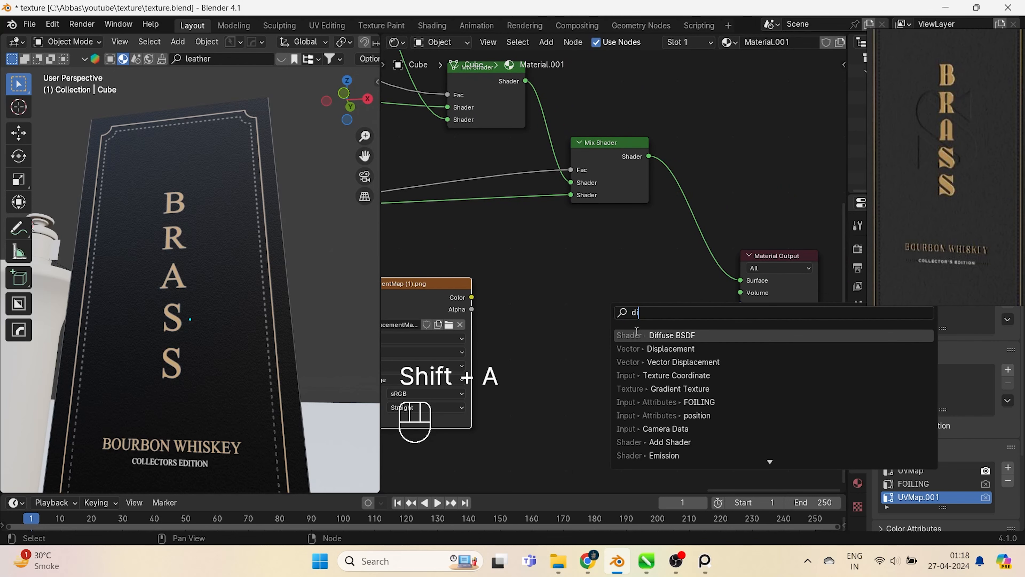
key("Down")
key("Return")
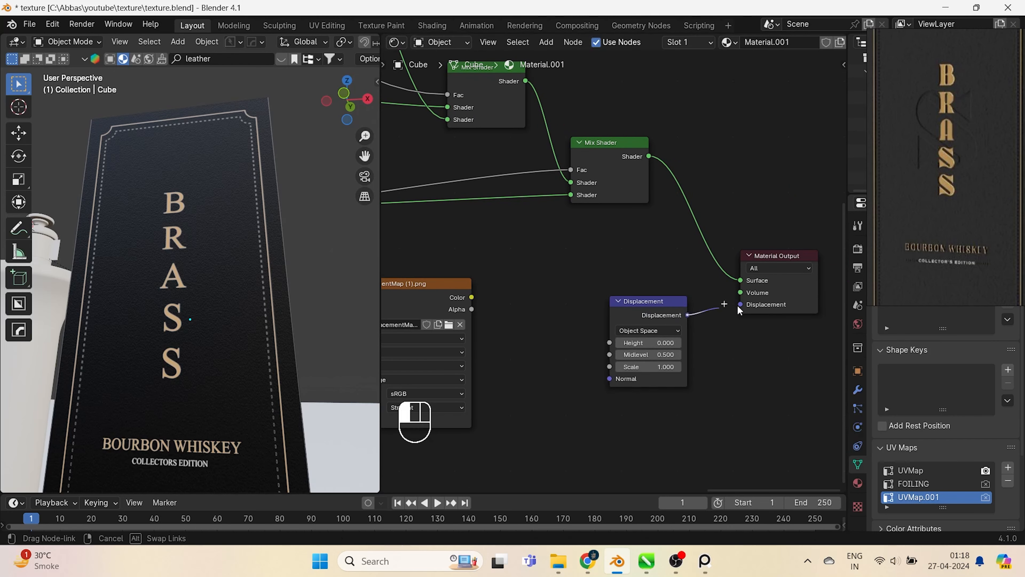
left_click_drag(688, 315, 741, 304)
left_click_drag(472, 299, 625, 389)
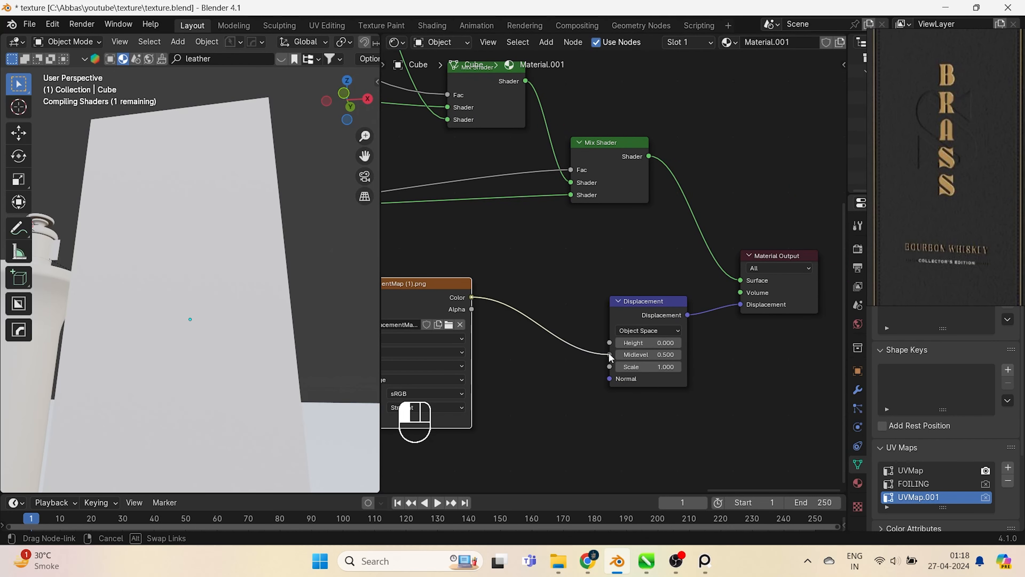
left_click_drag(562, 349, 559, 344)
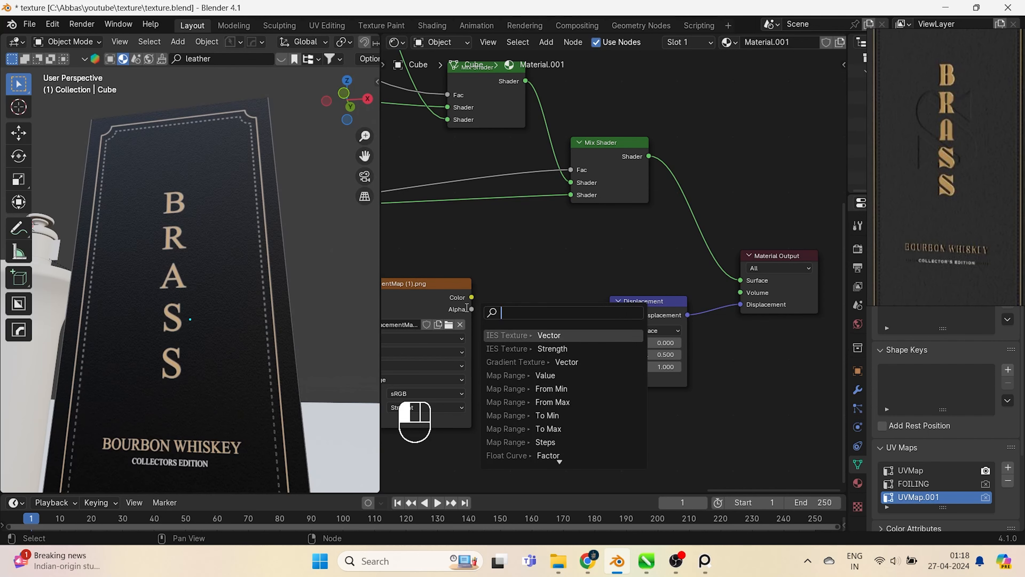
left_click(501, 247)
Connect the DisplacementMap (1).png texture's Alpha output to the Displacement node's Height input
left_click_drag(471, 309, 599, 391)
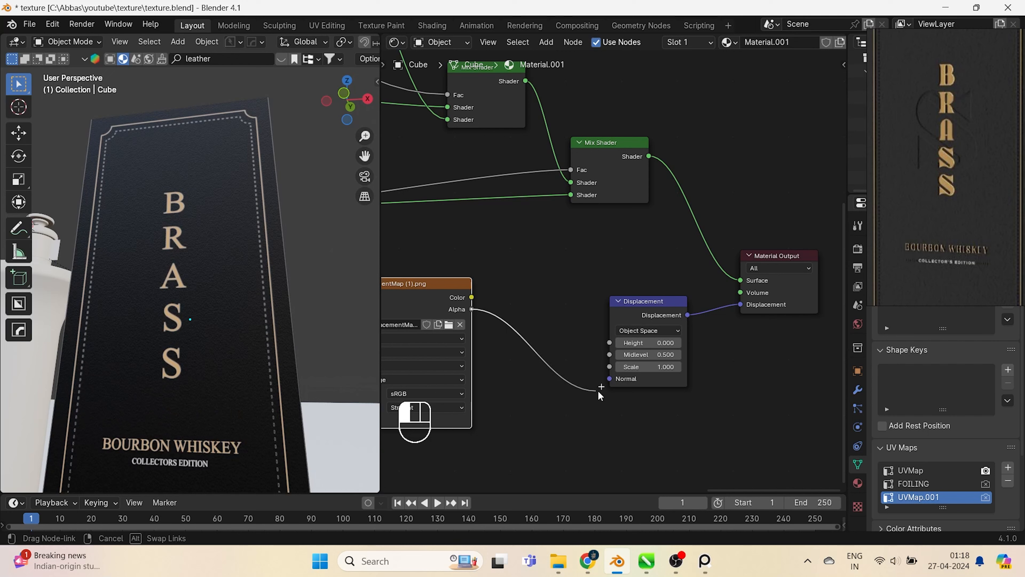
left_click_drag(613, 350, 612, 348)
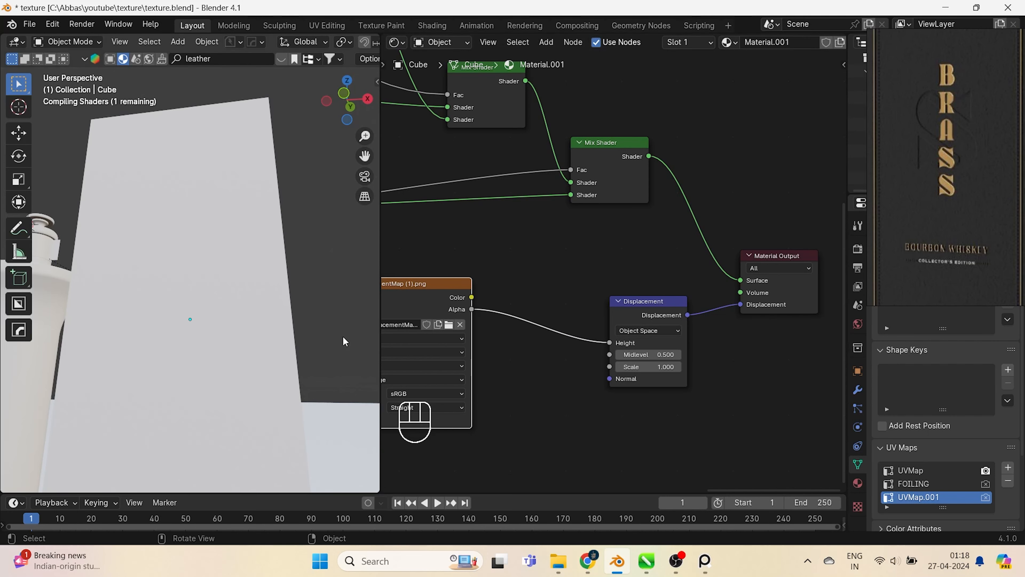
mouse_move(244, 303)
middle_mouse_down()
mouse_move(250, 293)
mouse_move(248, 301)
middle_mouse_up()
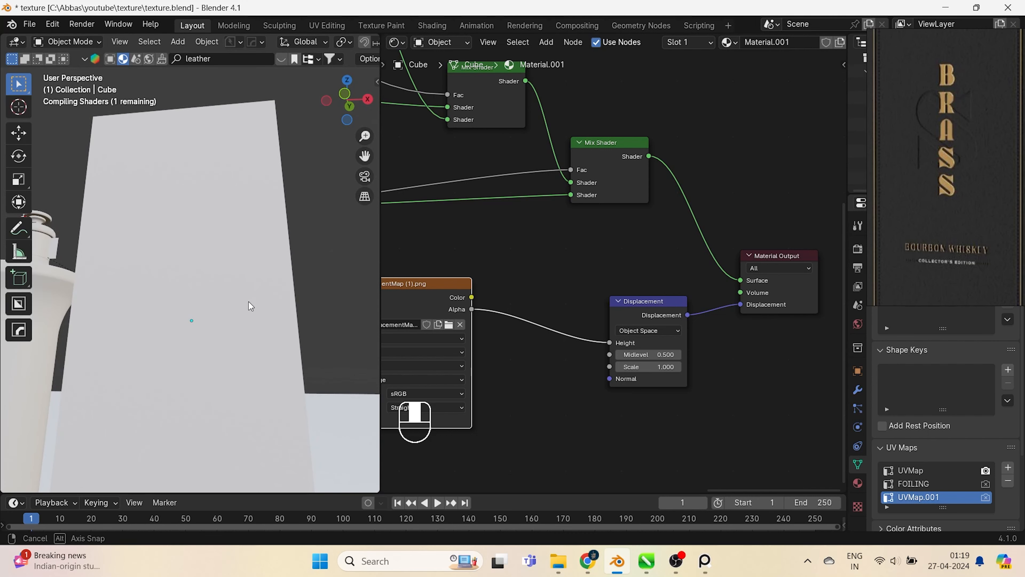
Connect the UV Map node using UVMap.001 to the Vector input of the DisplacementMap (1).png texture
middle_click_drag(540, 350, 714, 266)
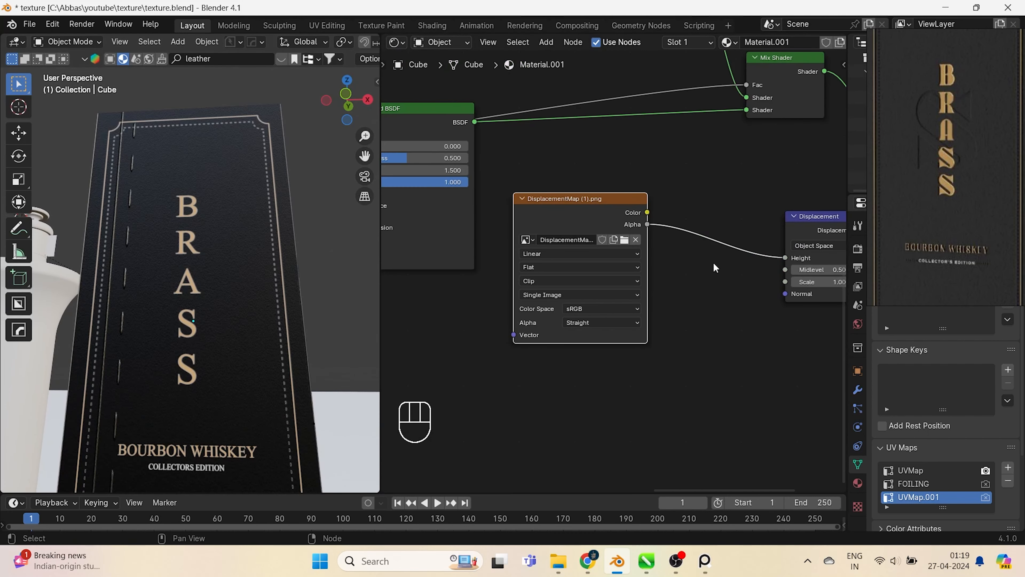
scroll(697, 268, "down", 4)
middle_click_drag(579, 249, 698, 251)
middle_click_drag(467, 178, 520, 179)
scroll(509, 178, "up", 1)
middle_click_drag(431, 238, 489, 291)
scroll(489, 291, "down", 1)
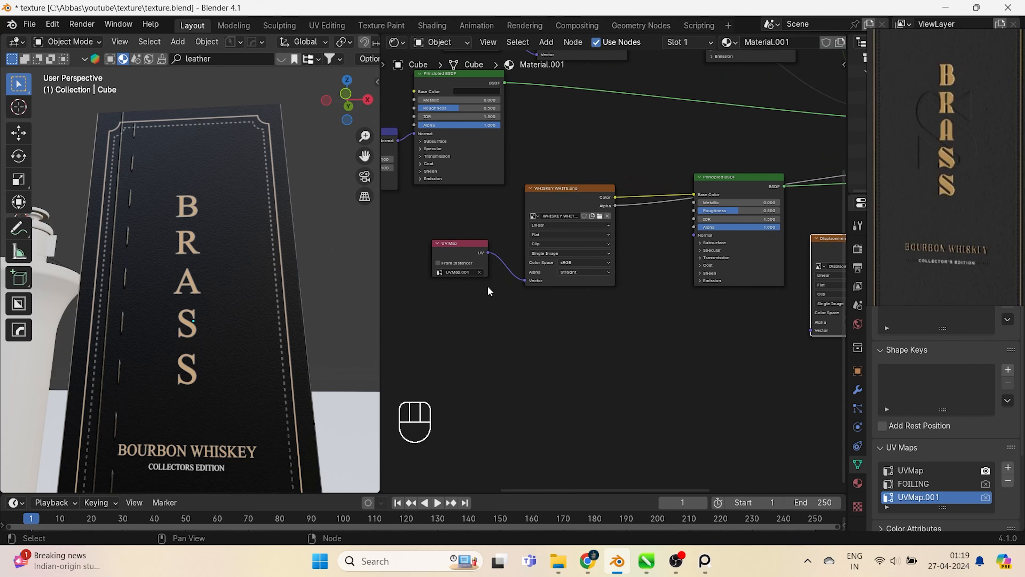
left_click_drag(488, 253, 809, 332)
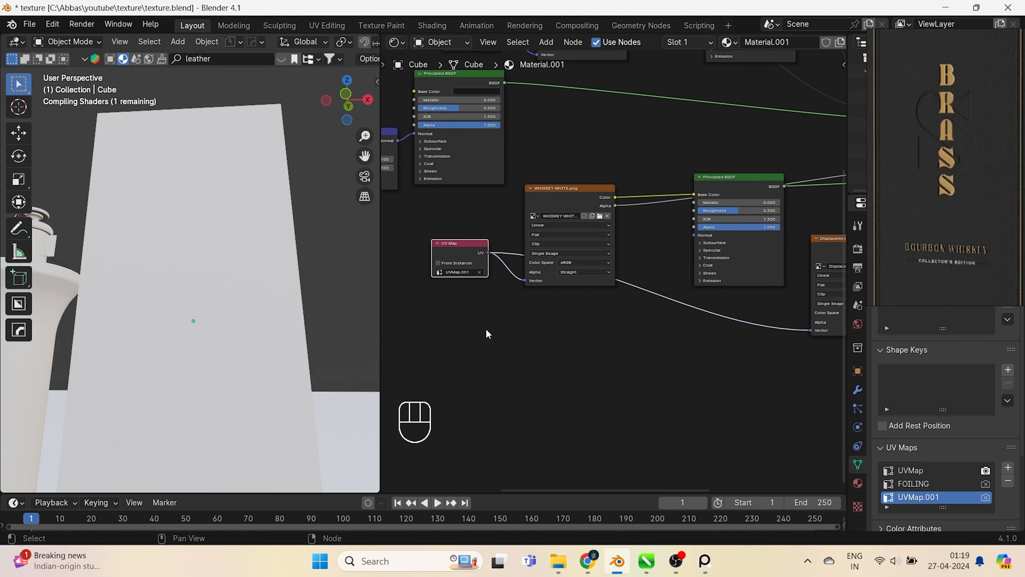
Examine the embossed S monogram on the front of the whiskey box and its displacement texture node
middle_click_drag(630, 326, 495, 328)
scroll(711, 281, "up", 3)
scroll(703, 276, "up", 2)
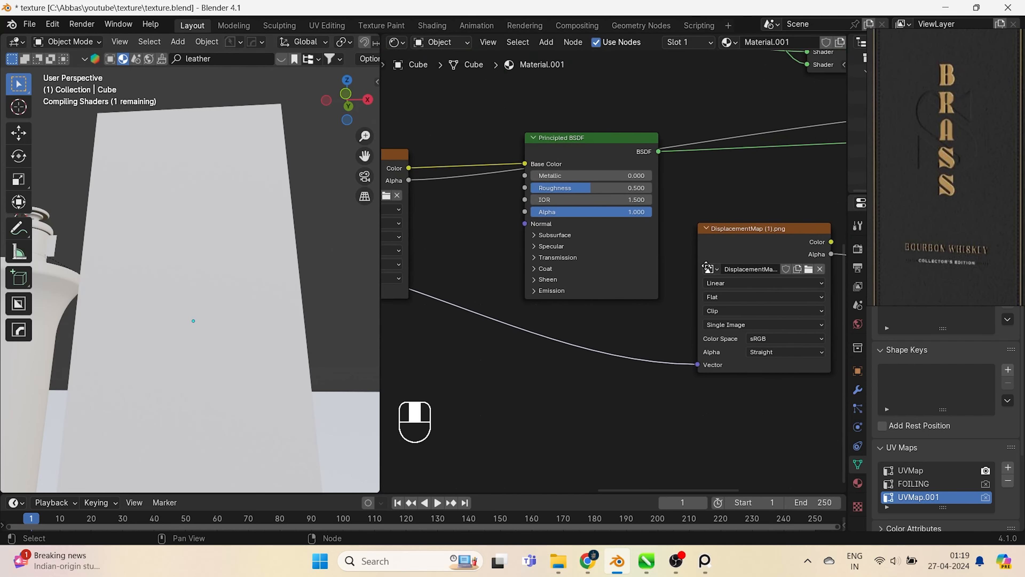
scroll(704, 269, "down", 1)
middle_click_drag(712, 259, 667, 276)
middle_click_drag(686, 324, 678, 329)
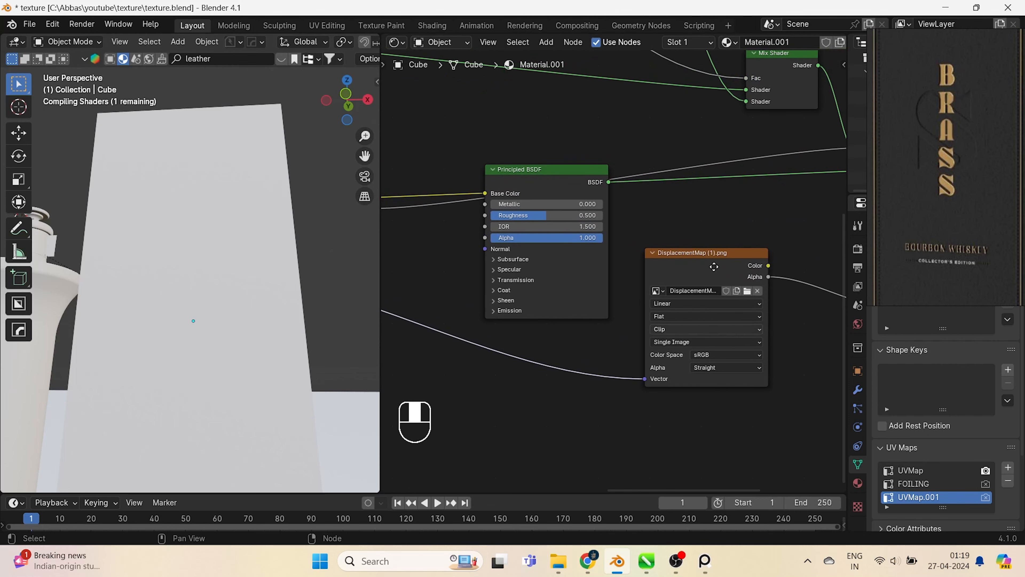
scroll(609, 260, "up", 1)
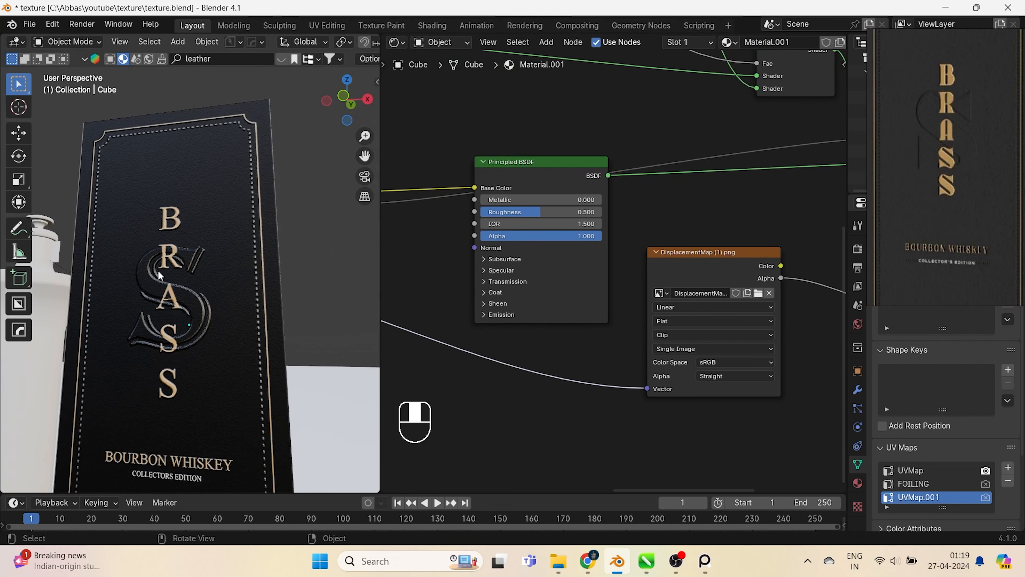
scroll(168, 263, "up", 5)
scroll(248, 268, "down", 5)
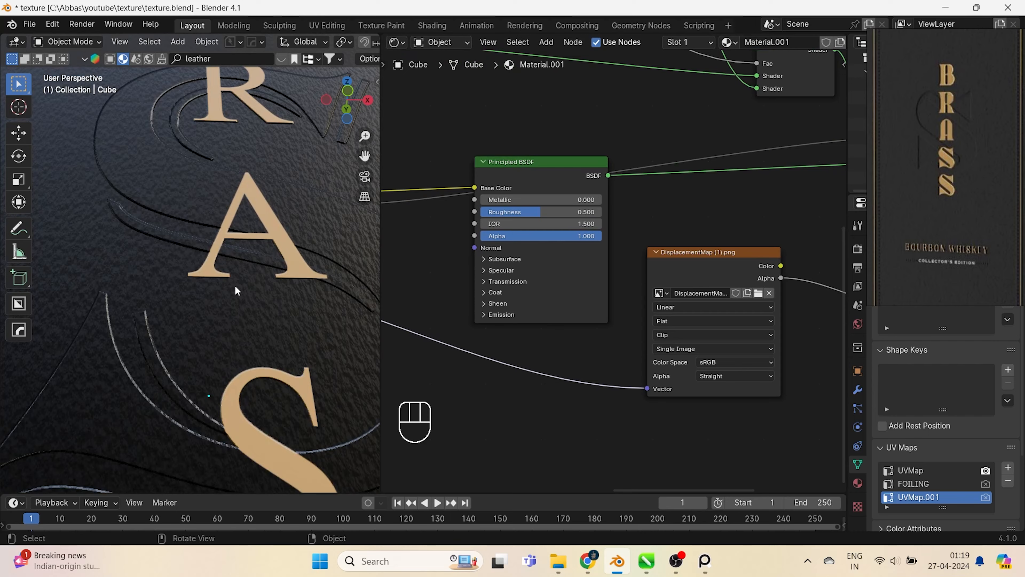
middle_click_drag(214, 325, 198, 370)
scroll(610, 279, "down", 5)
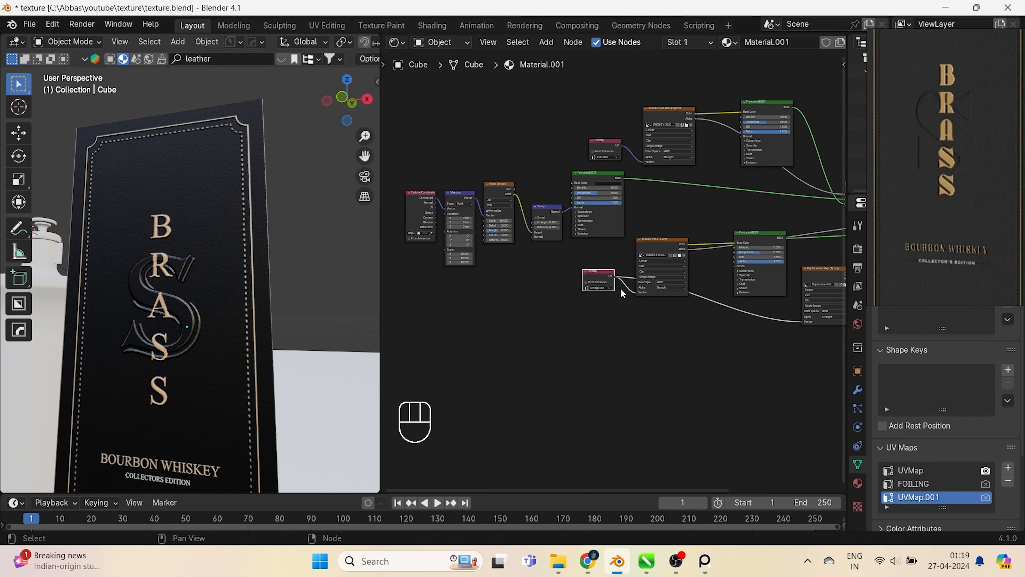
Spread the Texture Coordinate, Mapping and Noise Texture nodes apart from the Bump node to make room between them
scroll(610, 279, "up", 4)
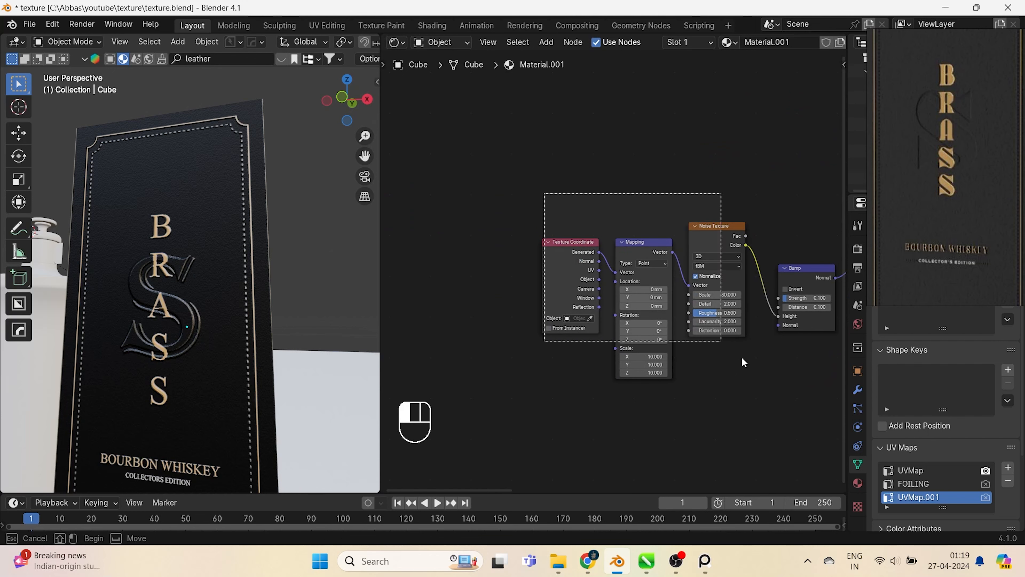
left_click_drag(718, 229, 558, 237)
middle_click_drag(810, 321, 645, 295)
left_click_drag(465, 263, 638, 264)
Bring the WHISKEY BUMP image from the youtube folder into the node graph and place it below the Noise Texture
scroll(207, 246, "up", 6)
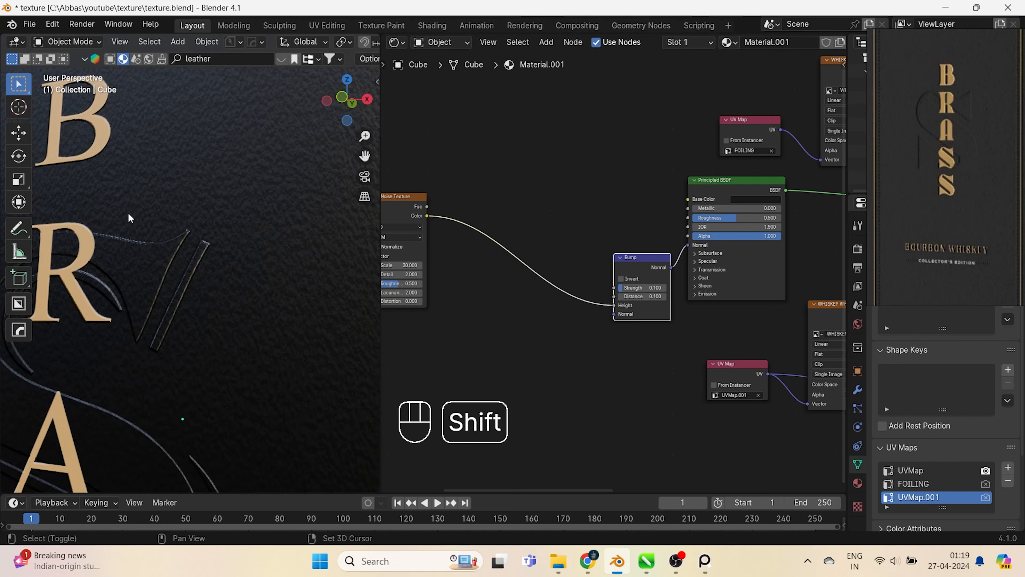
middle_click_drag(128, 214, 83, 245, "shift")
scroll(177, 220, "up", 3)
scroll(177, 221, "down", 6)
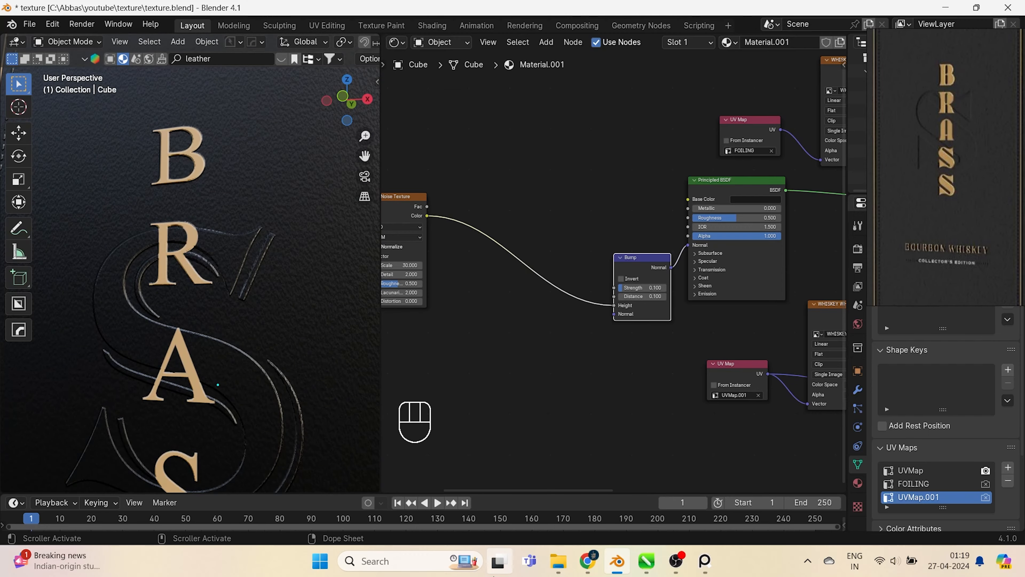
left_click(559, 566)
left_click(572, 188)
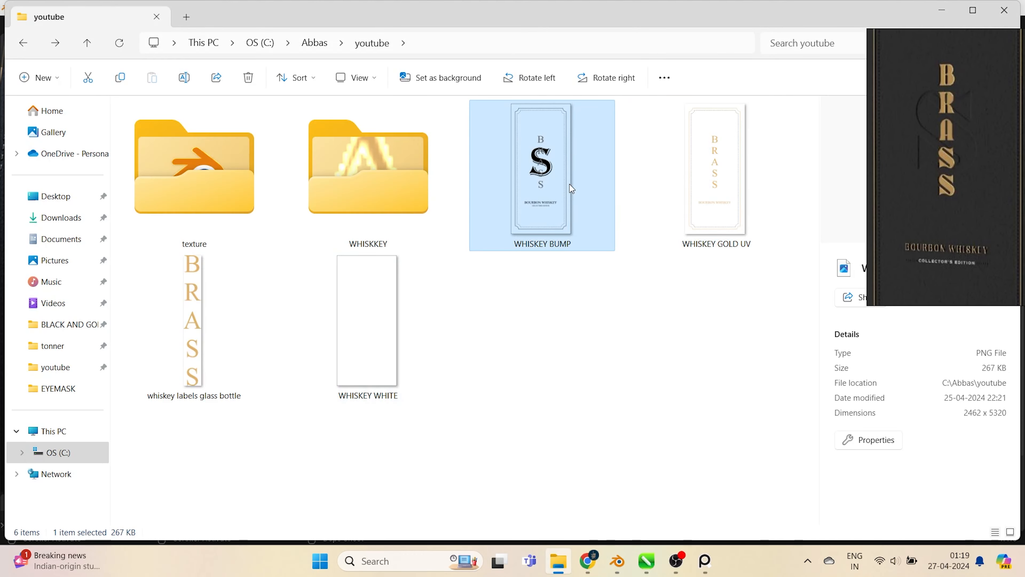
left_click_drag(576, 370, 398, 433)
left_click_drag(467, 385, 452, 377)
middle_click_drag(475, 370, 481, 287)
left_click_drag(492, 298, 430, 258)
middle_click_drag(488, 282, 661, 332)
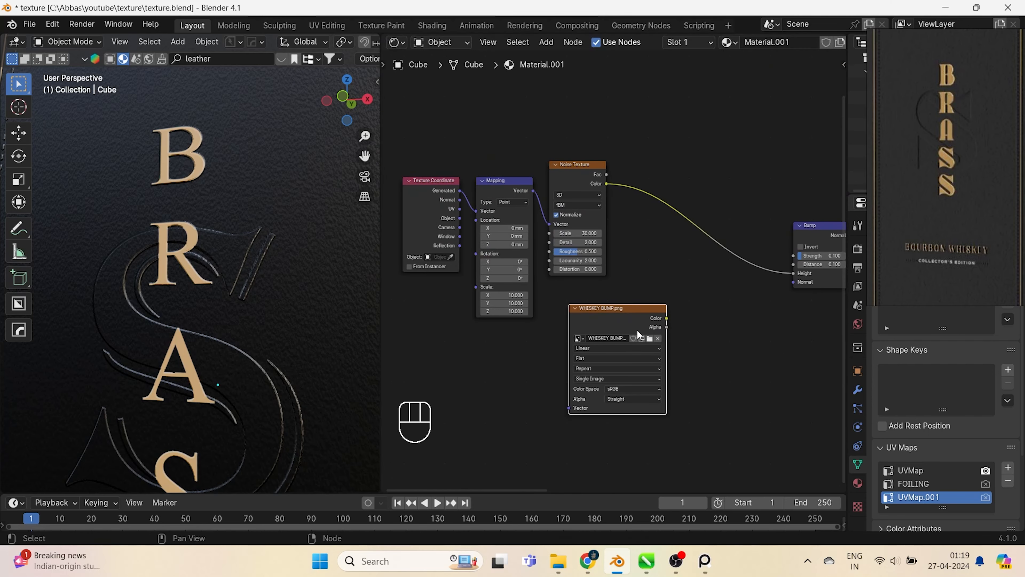
left_click_drag(639, 334, 617, 325)
Set the WHISKEY BUMP.png texture's extension mode to Clip and its color space to Non-Color
scroll(543, 393, "up", 2)
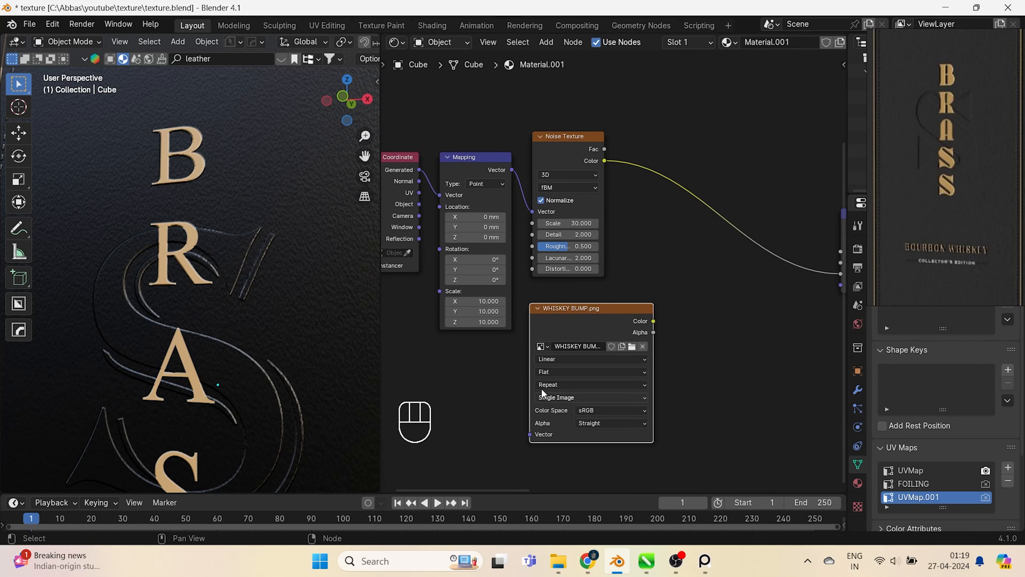
scroll(585, 427, "up", 1)
left_click(564, 403)
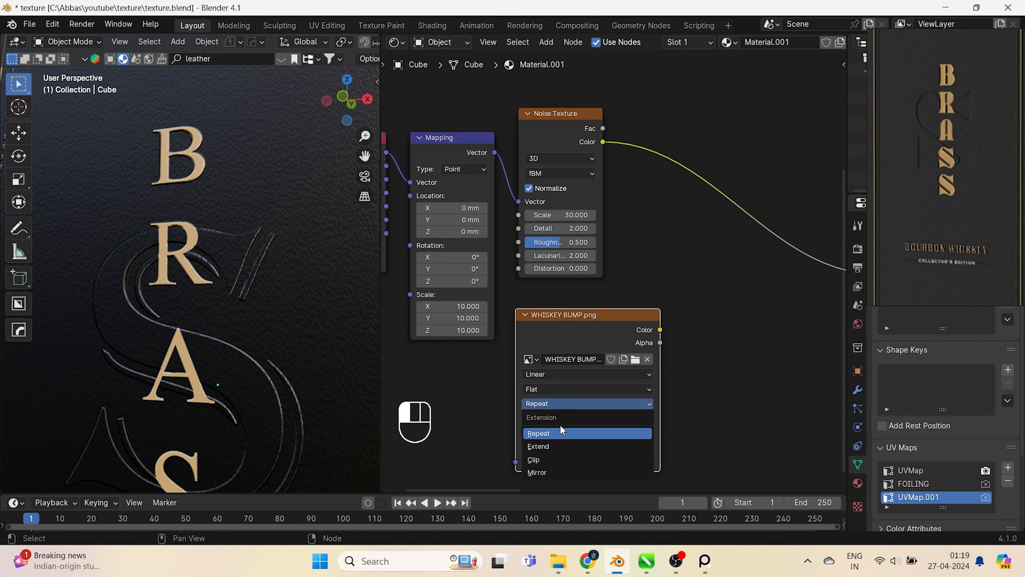
left_click(564, 431)
scroll(726, 275, "down", 2)
middle_click_drag(725, 274, 676, 298)
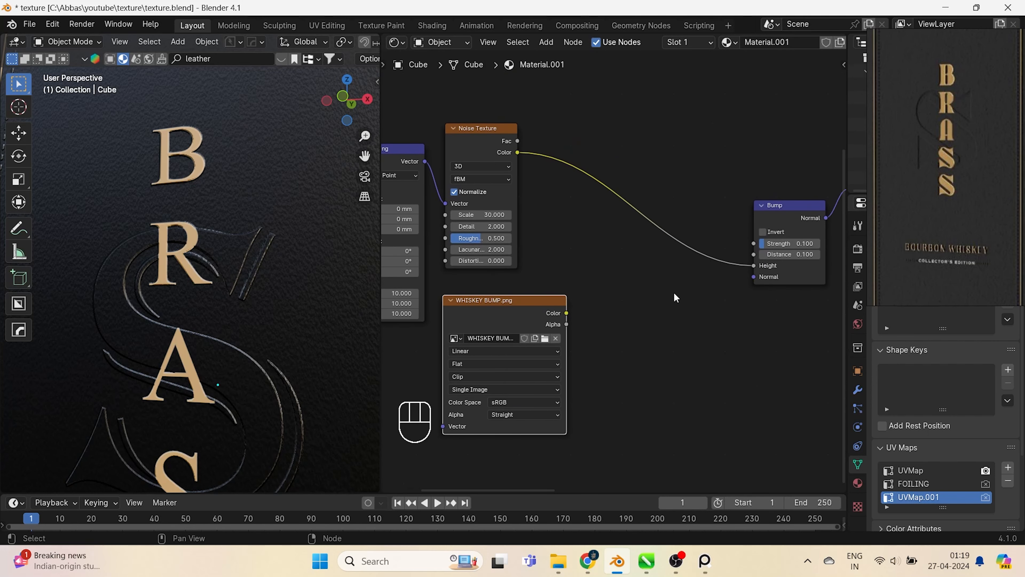
scroll(616, 341, "up", 2)
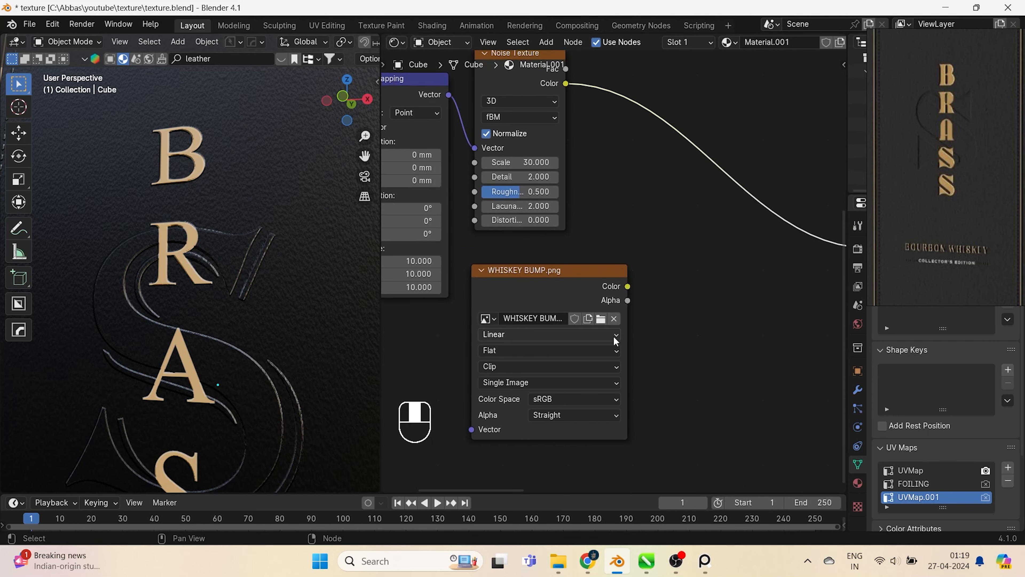
middle_click_drag(547, 384, 602, 385)
left_click(604, 399)
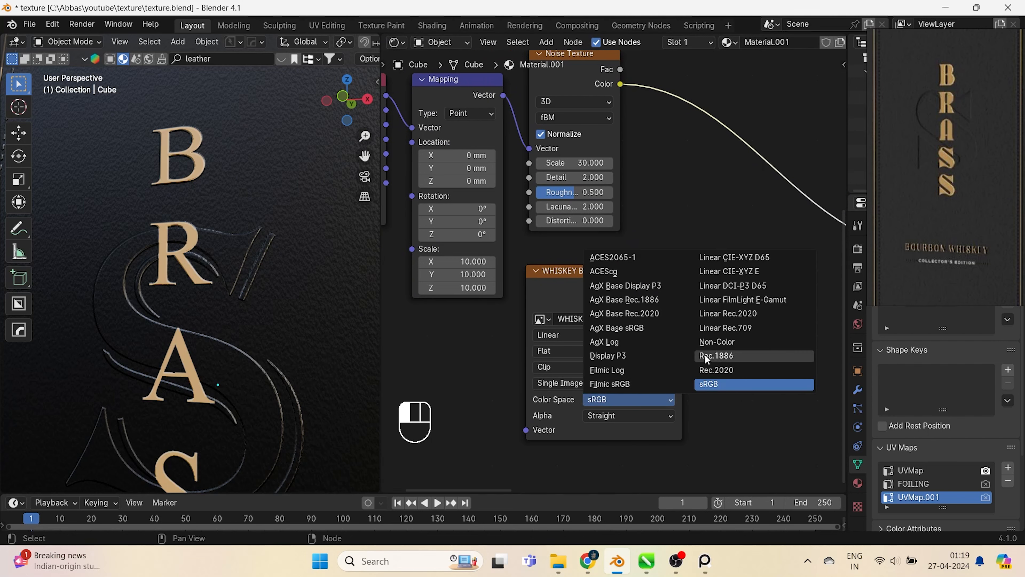
left_click(714, 343)
Connect the Mapping node's Vector output to the Vector input of the WHISKEY BUMP.png texture
scroll(714, 348, "down", 1)
left_click_drag(531, 116, 556, 417)
scroll(666, 323, "down", 1)
Insert a Math node set to Add into the link between the Noise Texture and the Bump node's Height
middle_click_drag(747, 277, 576, 333)
scroll(638, 325, "up", 2)
key("shift+a")
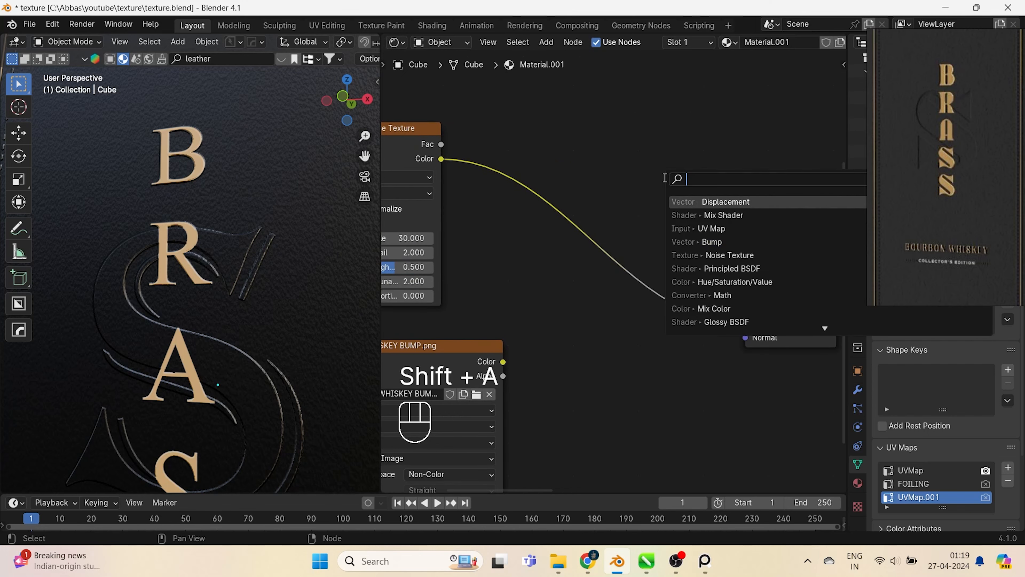
type("math")
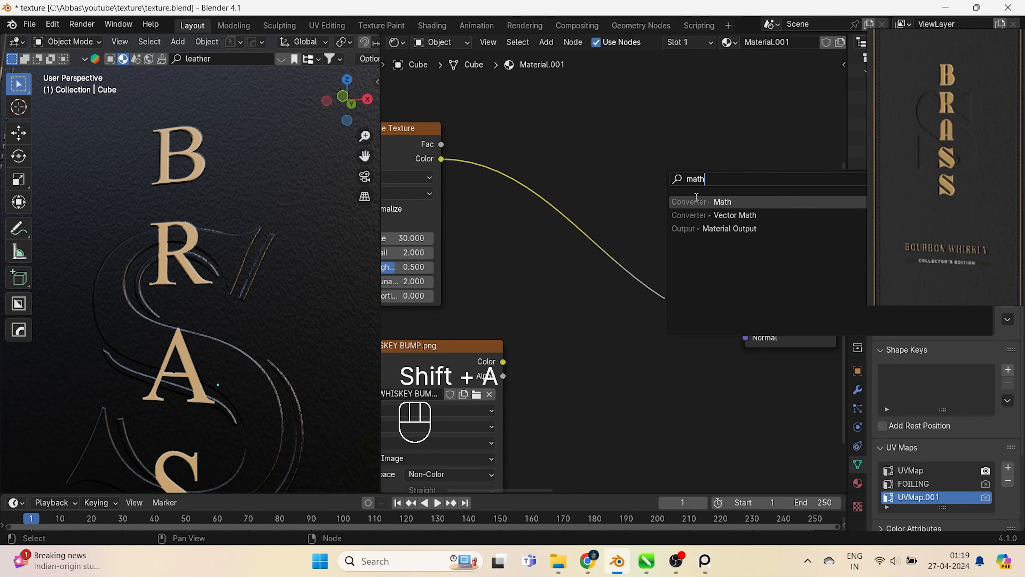
key("Return")
left_click(587, 232)
middle_click_drag(588, 296, 642, 303)
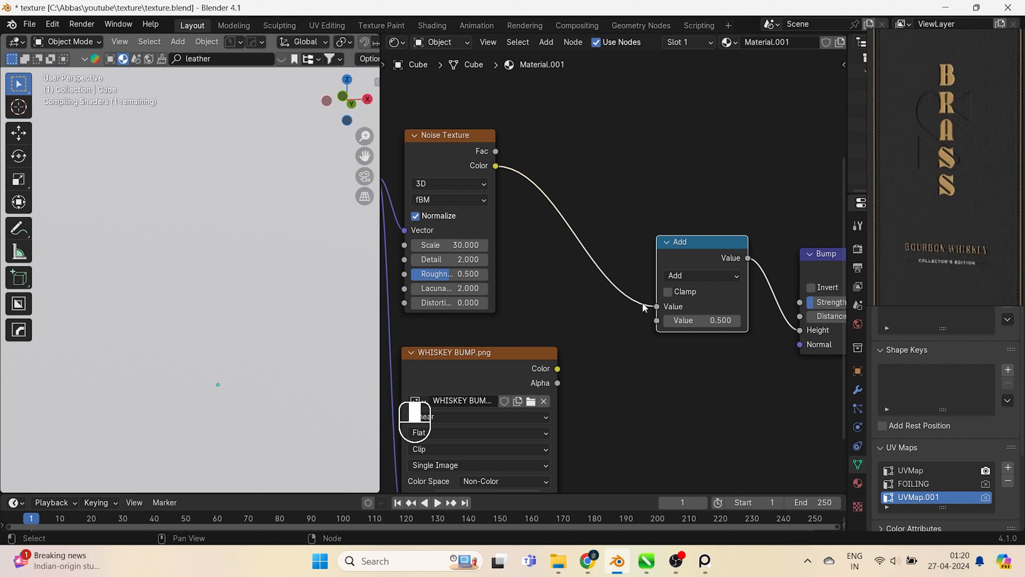
Feed the Noise Texture's Fac into the Add node's first value and the WHISKEY BUMP.png Alpha into its second value
left_click_drag(496, 152, 646, 330)
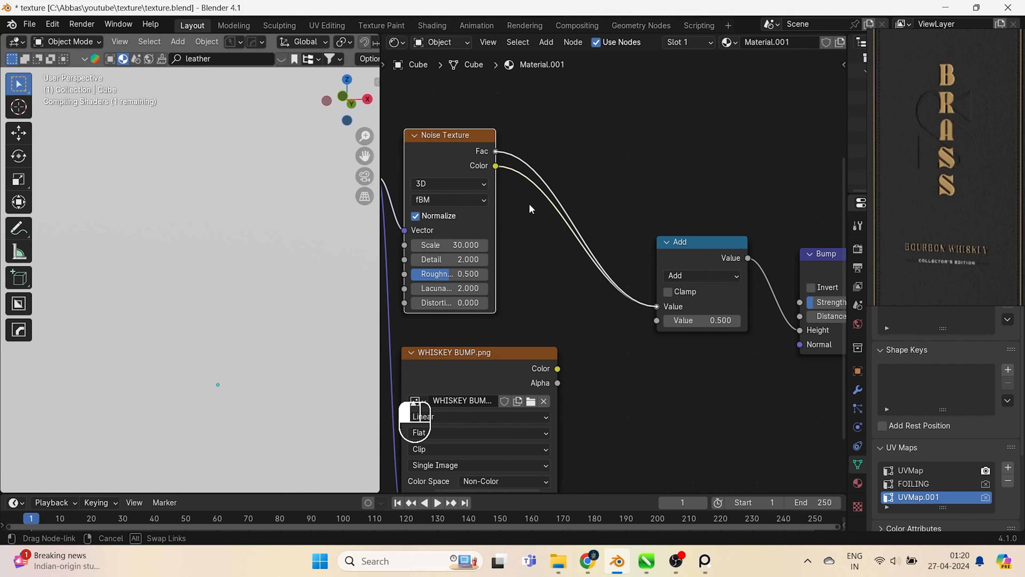
left_click_drag(529, 205, 530, 206)
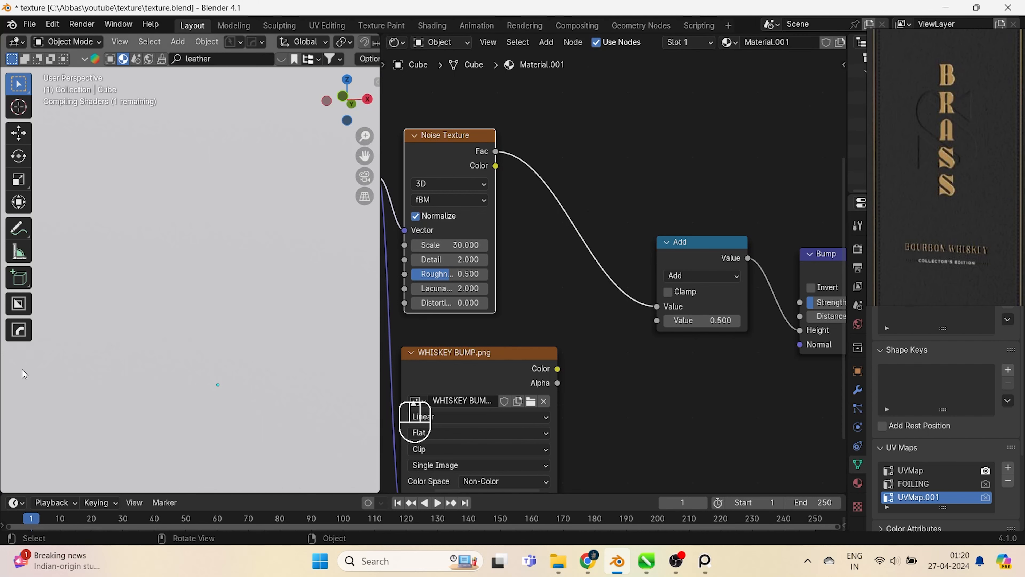
middle_click_drag(195, 299, 191, 274)
mouse_move(290, 217)
middle_mouse_down()
mouse_move(297, 232)
mouse_move(301, 218)
middle_mouse_up()
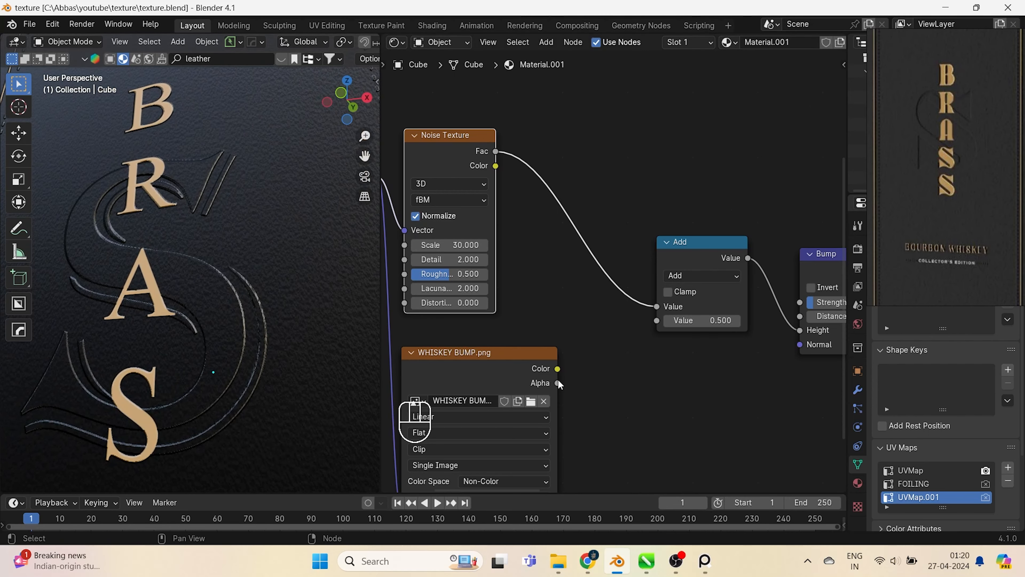
left_click_drag(558, 383, 655, 330)
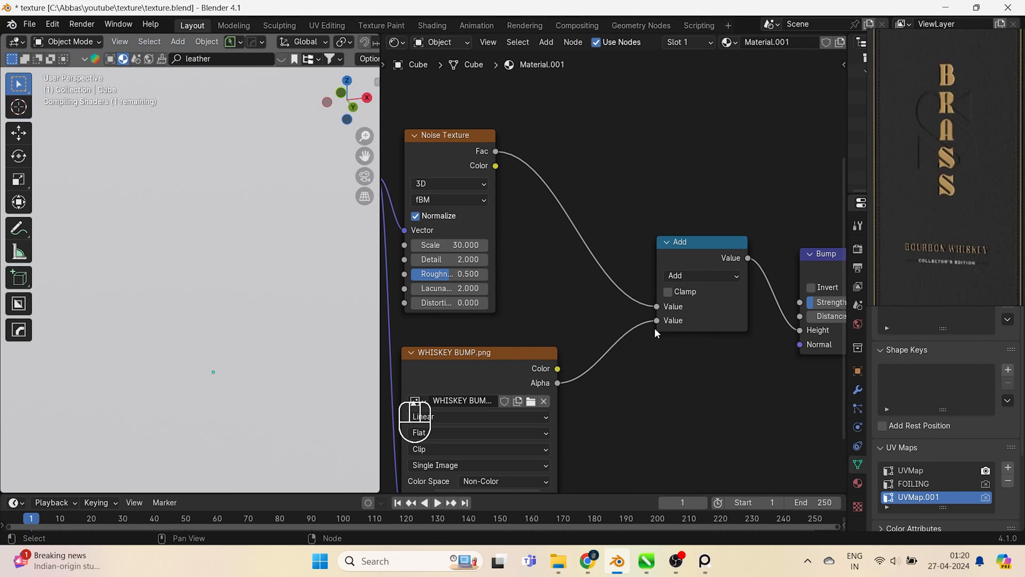
middle_click_drag(628, 401, 675, 376)
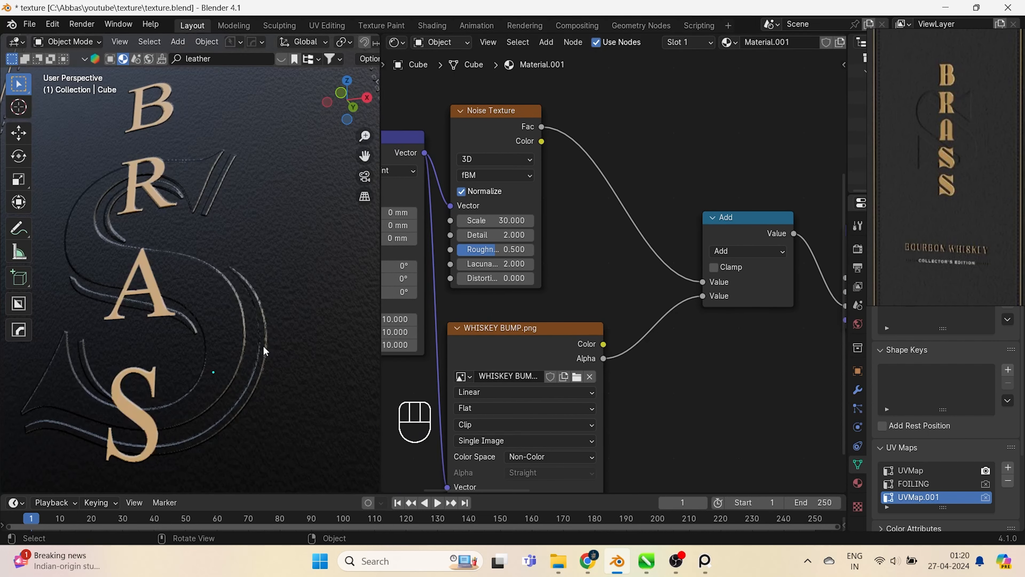
Examine the leather grain, foil lettering and embossed stitching on the box up close
middle_click_drag(220, 338, 223, 372)
scroll(205, 321, "up", 4)
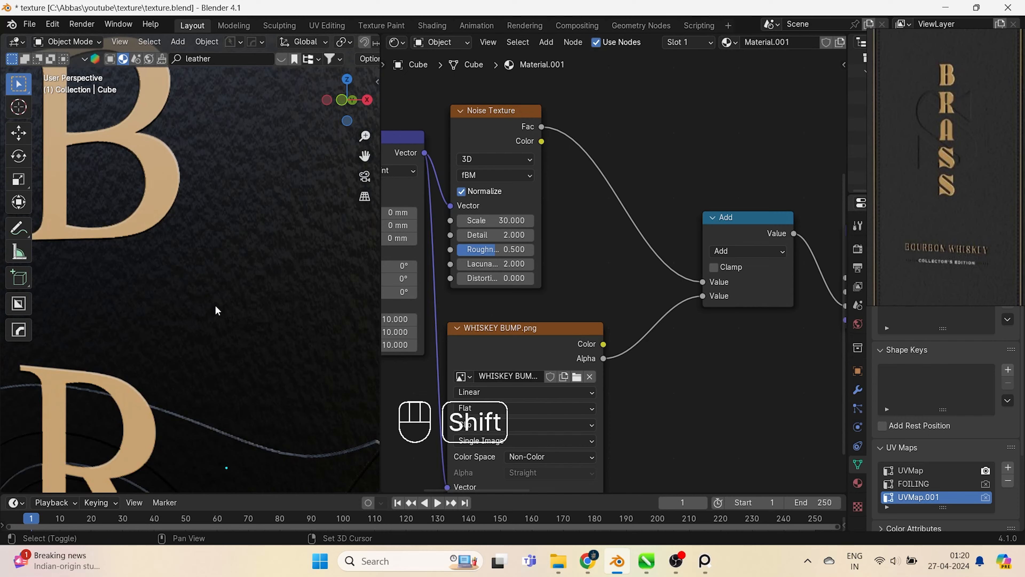
middle_click_drag(215, 305, 269, 313, "shift")
scroll(207, 325, "down", 5)
scroll(184, 287, "up", 6)
middle_click_drag(131, 306, 141, 299)
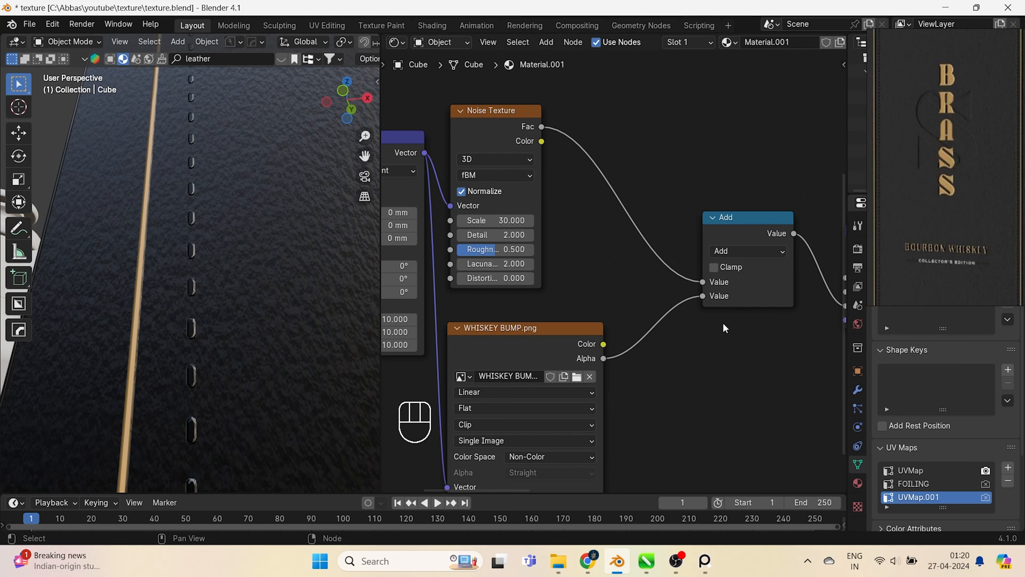
Preview the WHISKEY BUMP.png texture and the Bump node's output directly on the box to inspect the embossing
left_click(566, 335, "ctrl+shift")
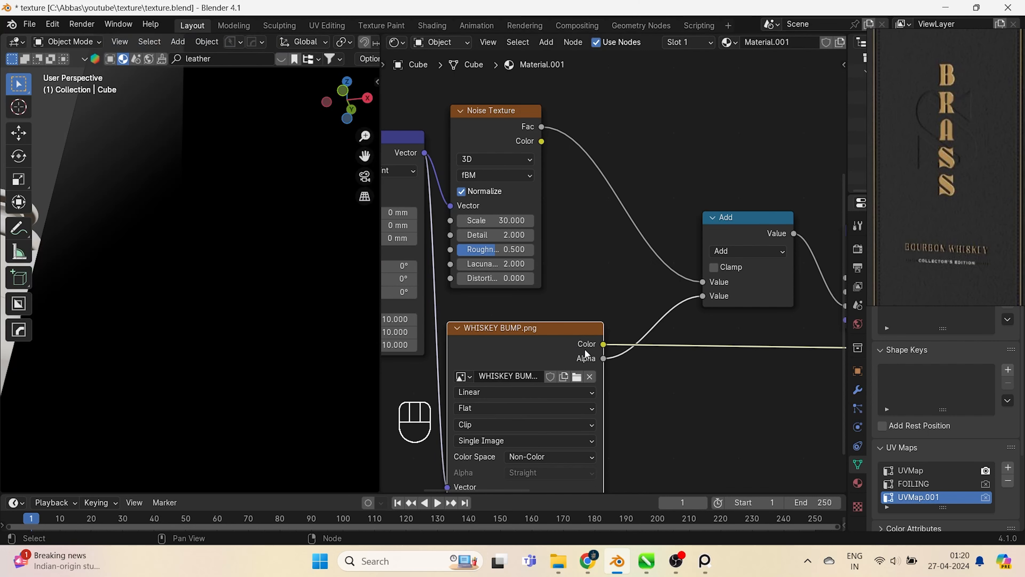
scroll(735, 335, "down", 4)
middle_click_drag(733, 299, 646, 304)
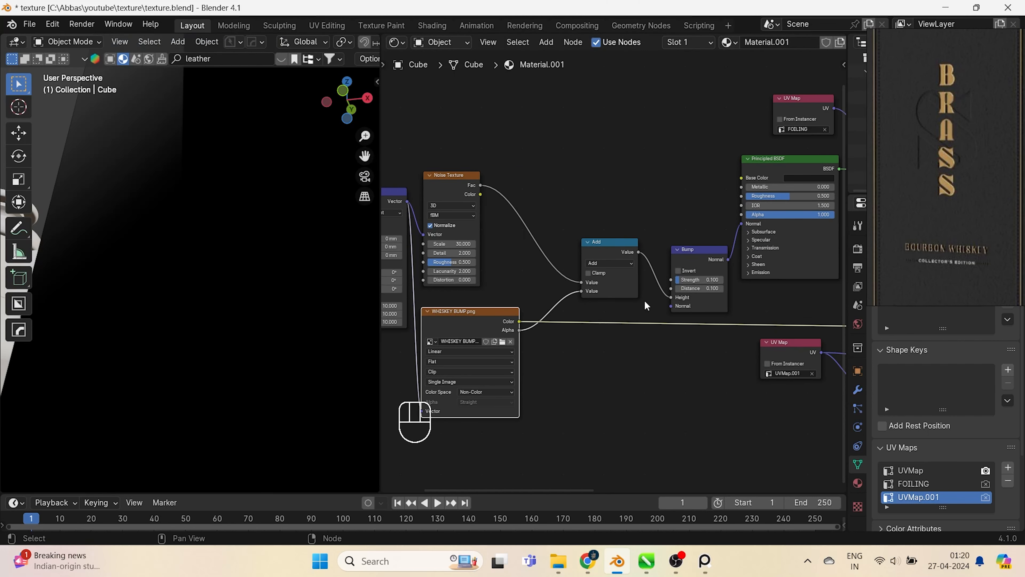
left_click(688, 251, "ctrl+shift")
middle_click_drag(168, 290, 153, 324)
scroll(152, 323, "down", 3)
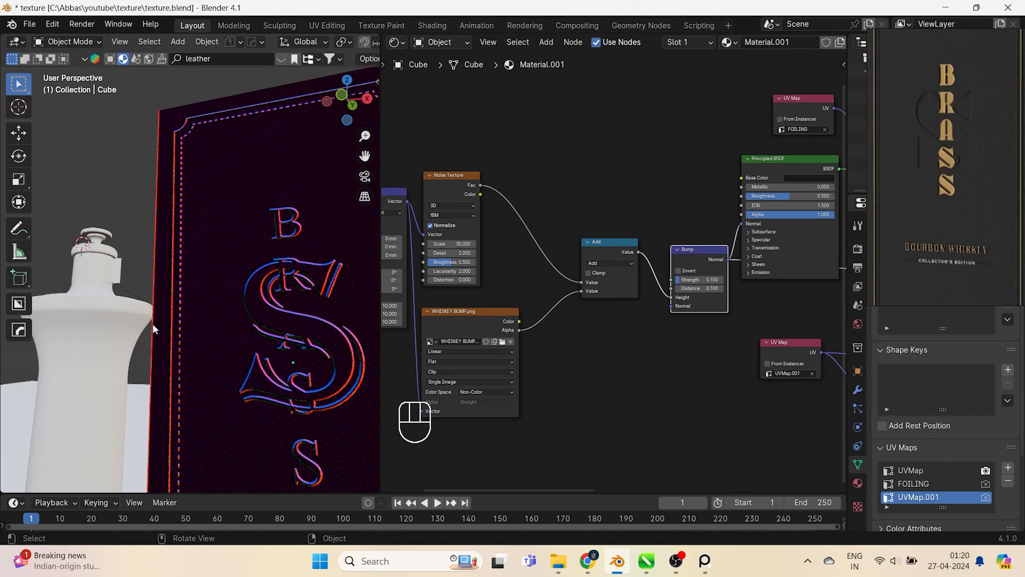
scroll(213, 316, "up", 4)
middle_click_drag(213, 316, 180, 293)
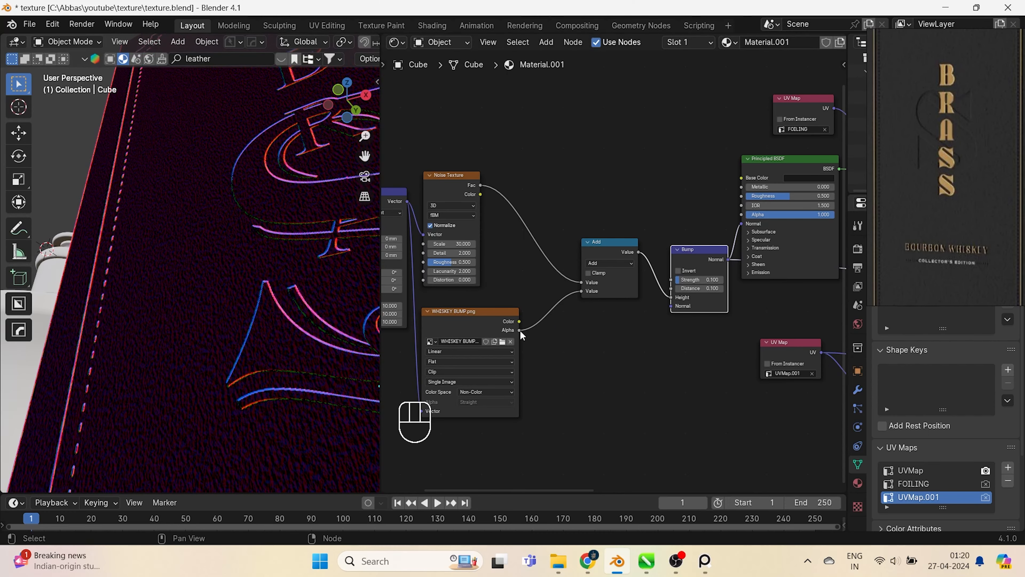
Feed the Color output of the WHISKEY BUMP.png texture into the Add node's second value in place of Alpha
scroll(505, 329, "up", 1)
scroll(193, 326, "up", 2)
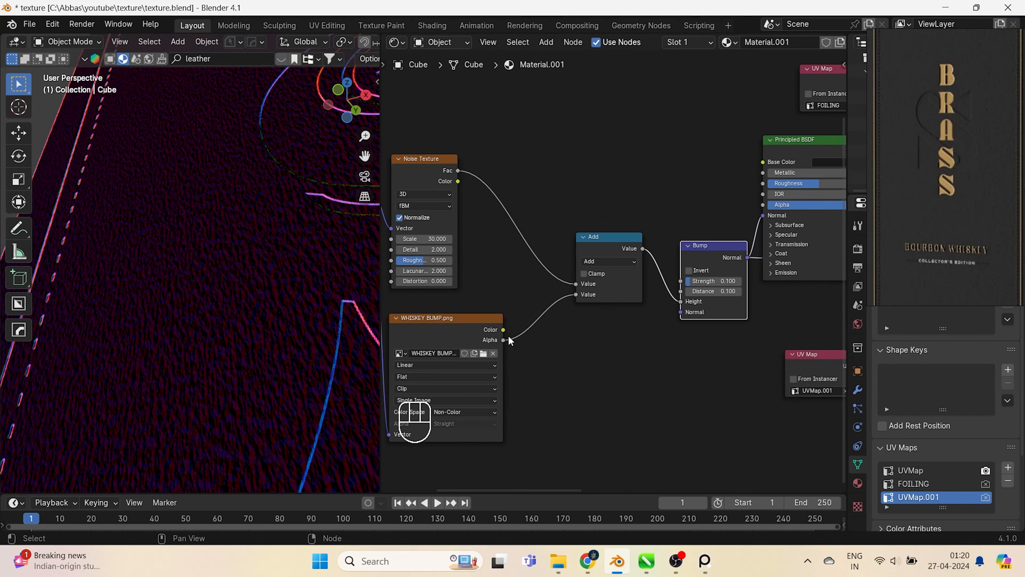
left_click_drag(503, 330, 576, 295)
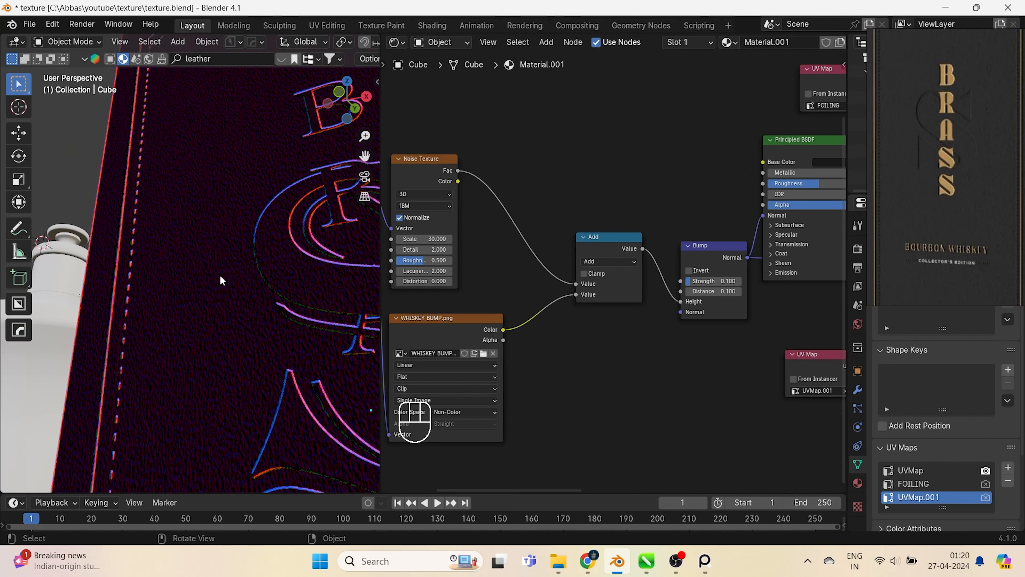
scroll(218, 285, "down", 5)
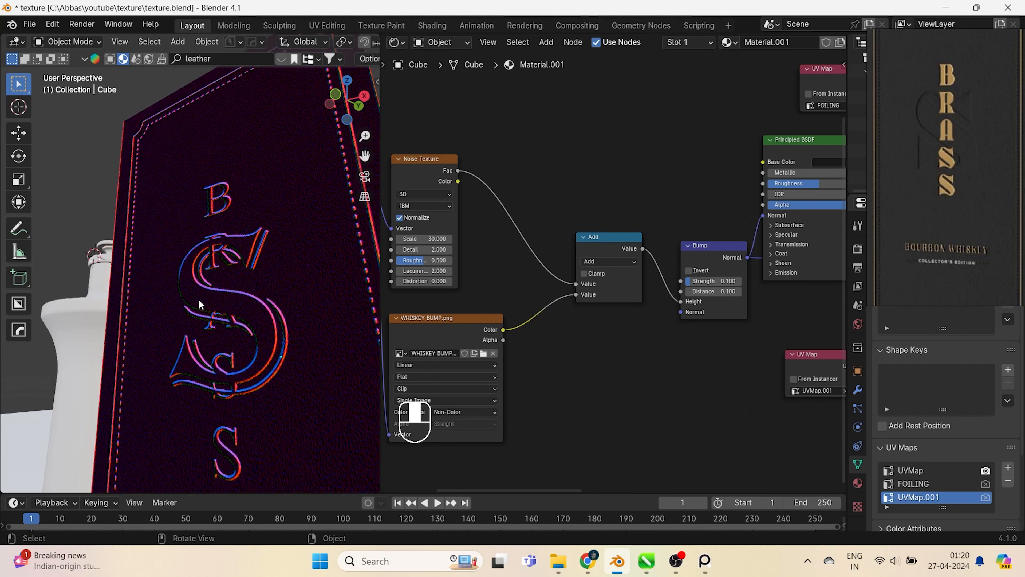
scroll(747, 261, "down", 3)
Connect the final Mix Shader to the Material Output's Surface and save the file
middle_click_drag(759, 276, 502, 273)
middle_click_drag(779, 224, 539, 277)
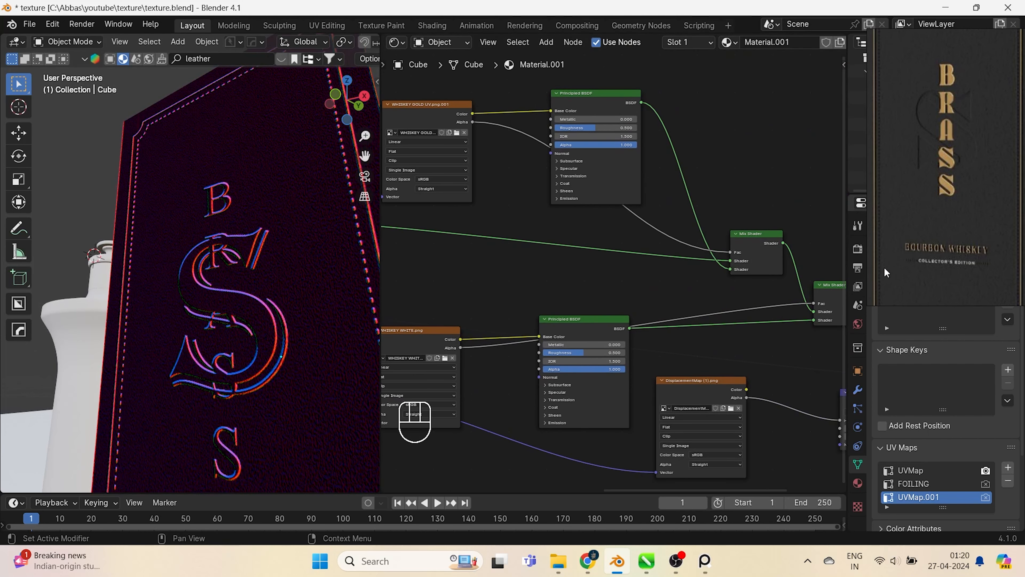
scroll(915, 261, "down", 4)
scroll(622, 272, "down", 4)
middle_click_drag(694, 284, 591, 266)
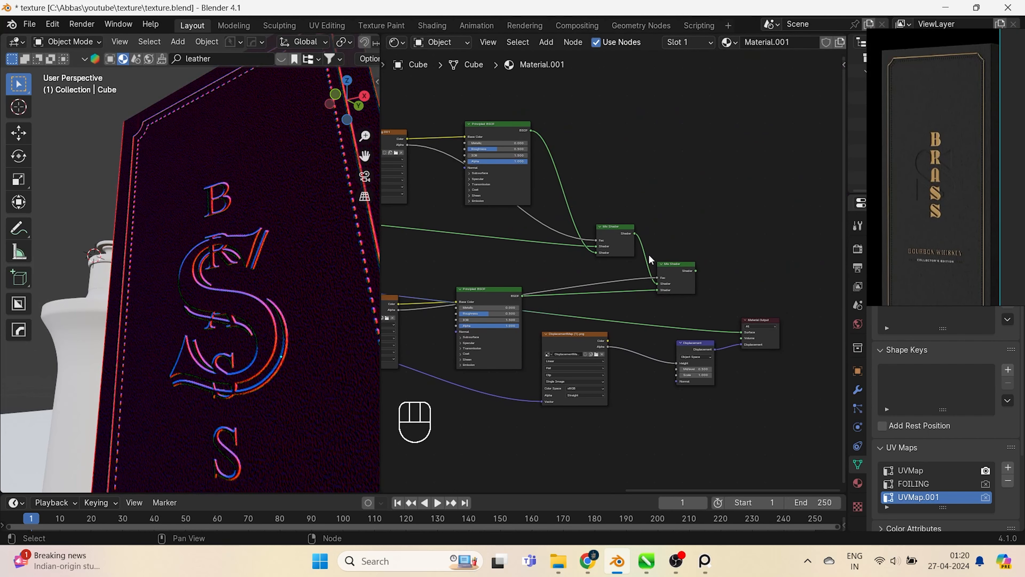
left_click(690, 270, "ctrl+shift")
middle_click_drag(90, 323, 162, 334)
middle_click_drag(261, 341, 185, 298, "shift")
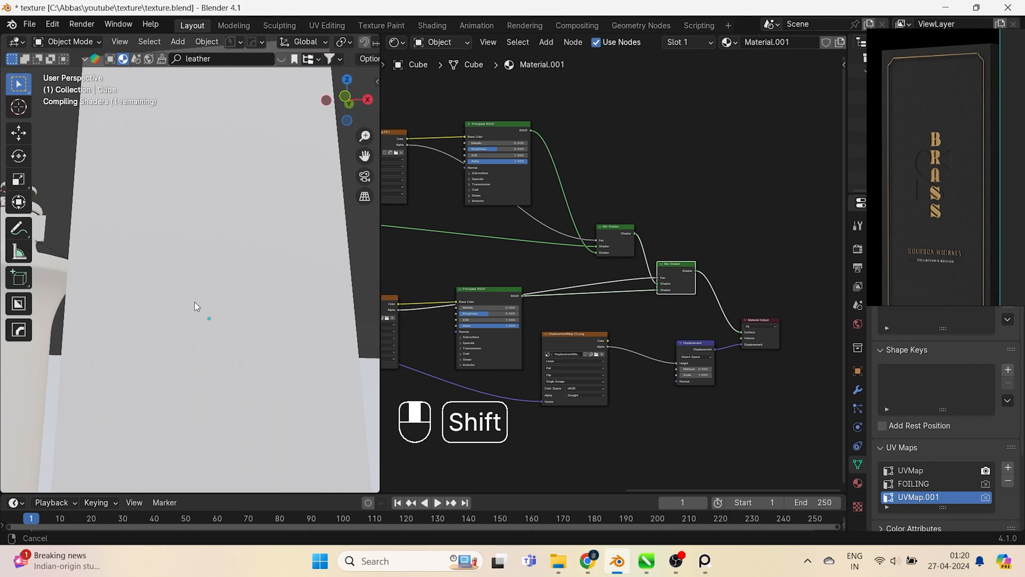
key("ctrl+s")
scroll(190, 310, "up", 5)
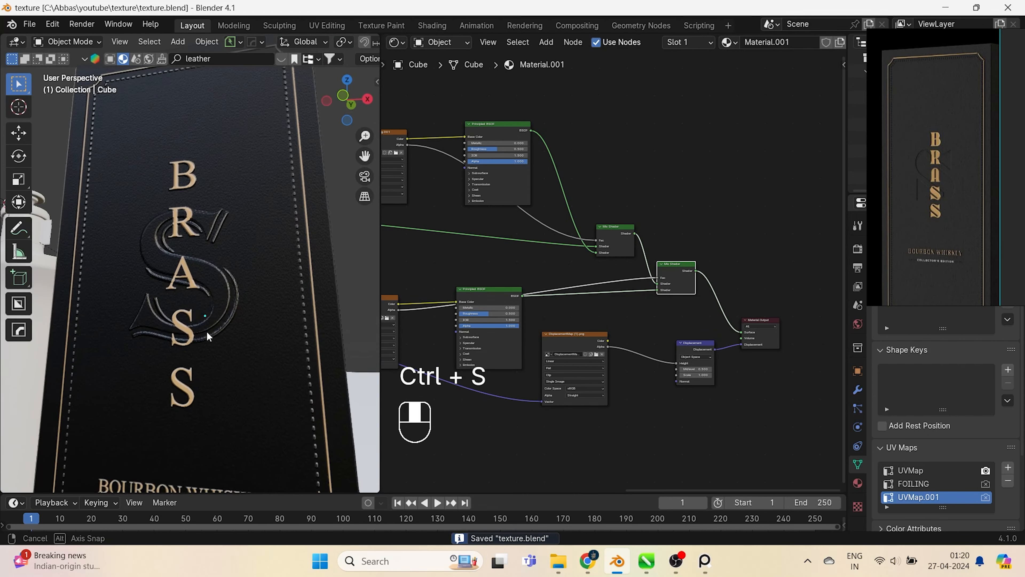
Show the render settings, then switch the viewport to Rendered shading to inspect the box's lettering and monogram
right_click_drag(939, 214, 851, 64)
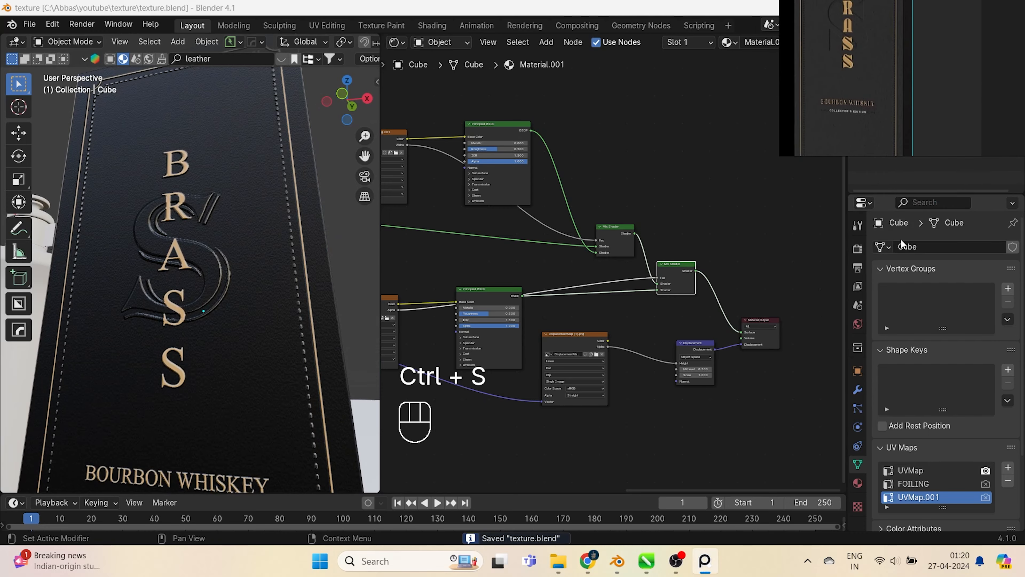
left_click(857, 249)
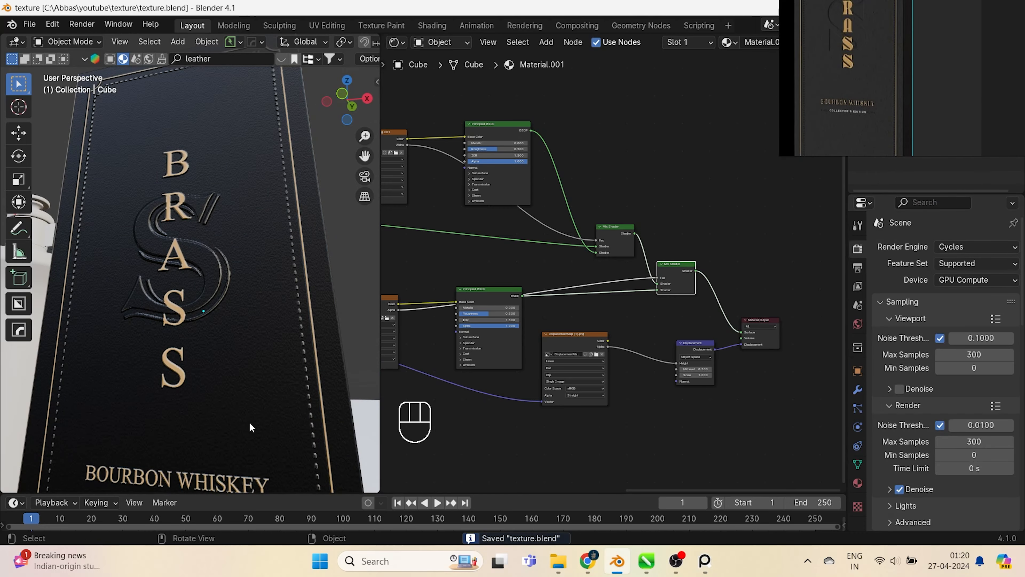
key("z")
key("ctrl+s")
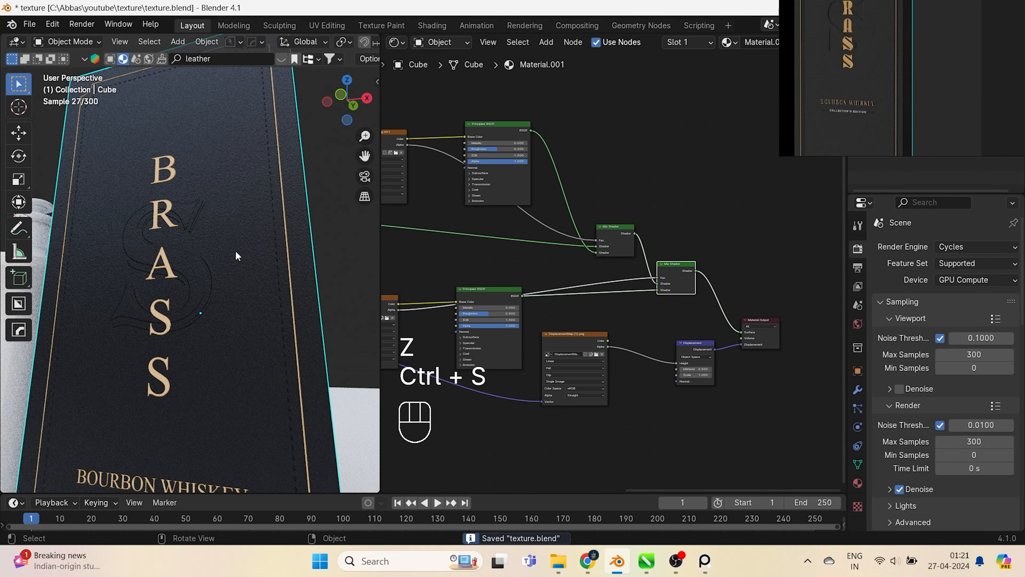
middle_click_drag(238, 256, 181, 319)
scroll(139, 214, "up", 2)
middle_click_drag(140, 215, 168, 313, "shift")
middle_click_drag(194, 255, 193, 246)
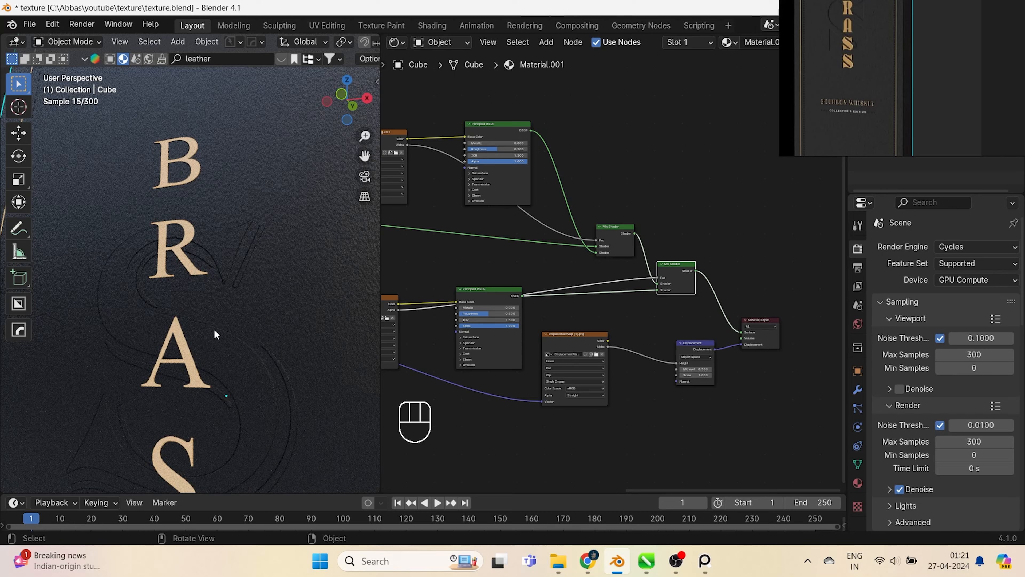
middle_click_drag(201, 319, 213, 323)
Set the leather Bump node's Strength to 0.2 and Distance to 3.2
middle_click_drag(489, 312, 590, 321)
middle_click_drag(453, 342, 650, 285)
scroll(651, 285, "up", 3)
scroll(650, 285, "up", 3)
middle_click_drag(521, 265, 802, 328)
scroll(722, 288, "up", 6)
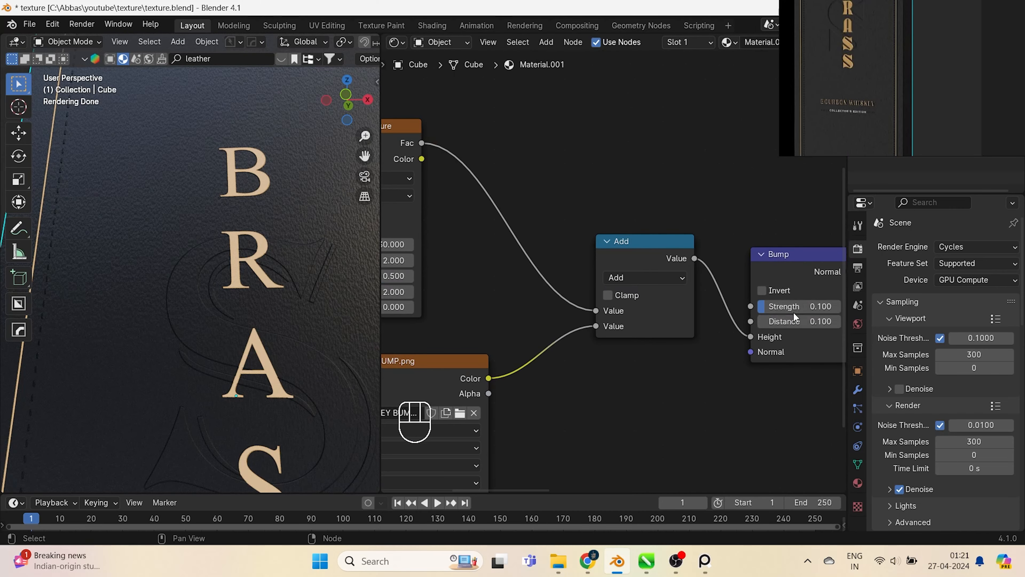
left_click(794, 310)
type("0.2")
key("Tab")
type("3.2")
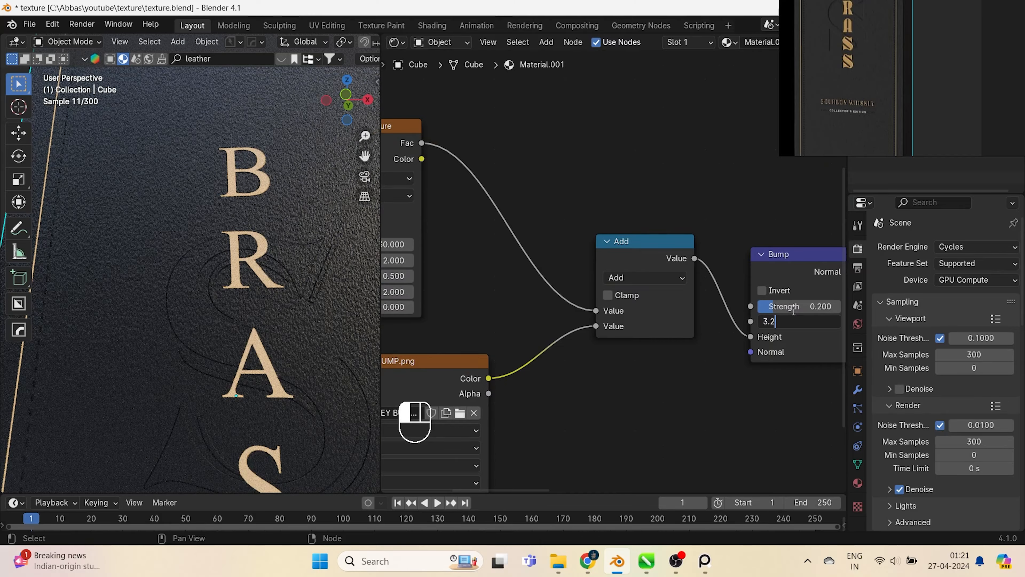
type("2")
key("Return")
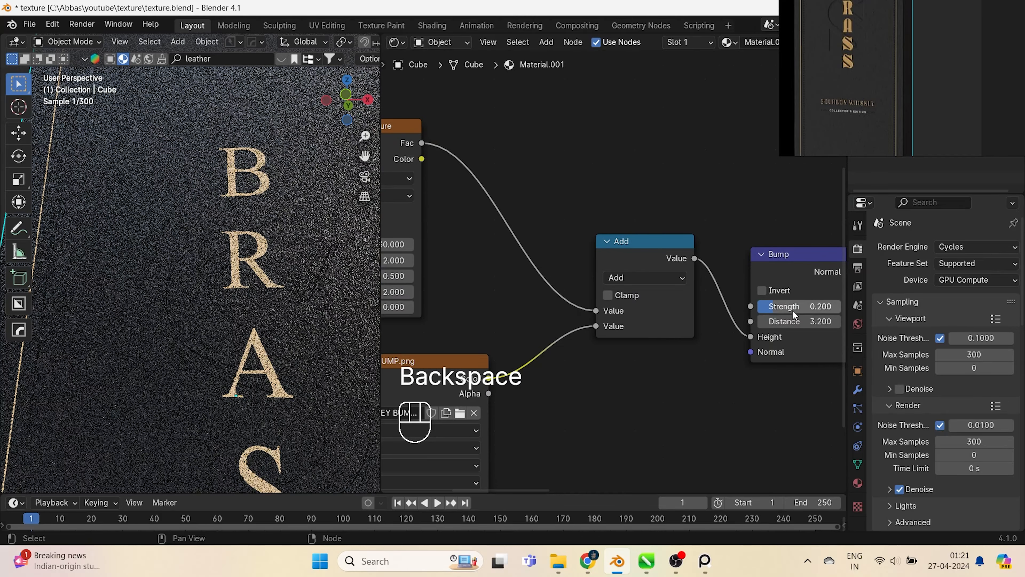
scroll(733, 306, "up", 1)
scroll(352, 265, "down", 3)
middle_click_drag(313, 295, 297, 303)
Set the gold foil shader's Metallic to 1 and Roughness to about 0.104, and save the file
middle_click_drag(761, 144, 558, 311)
scroll(642, 286, "down", 5)
middle_click_drag(812, 203, 550, 319)
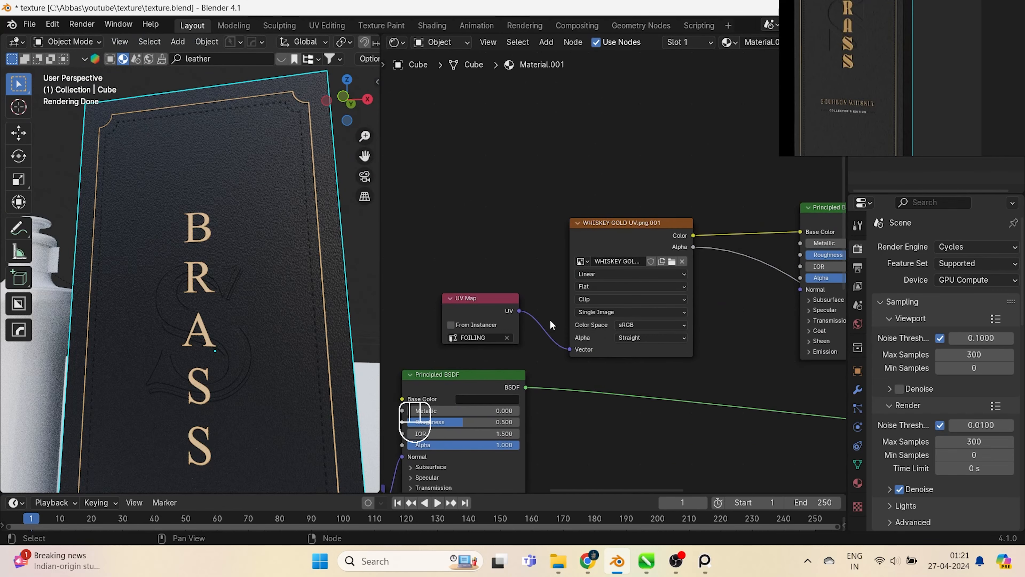
middle_click_drag(668, 256, 496, 318)
scroll(662, 317, "up", 1)
left_click_drag(641, 311, 751, 312)
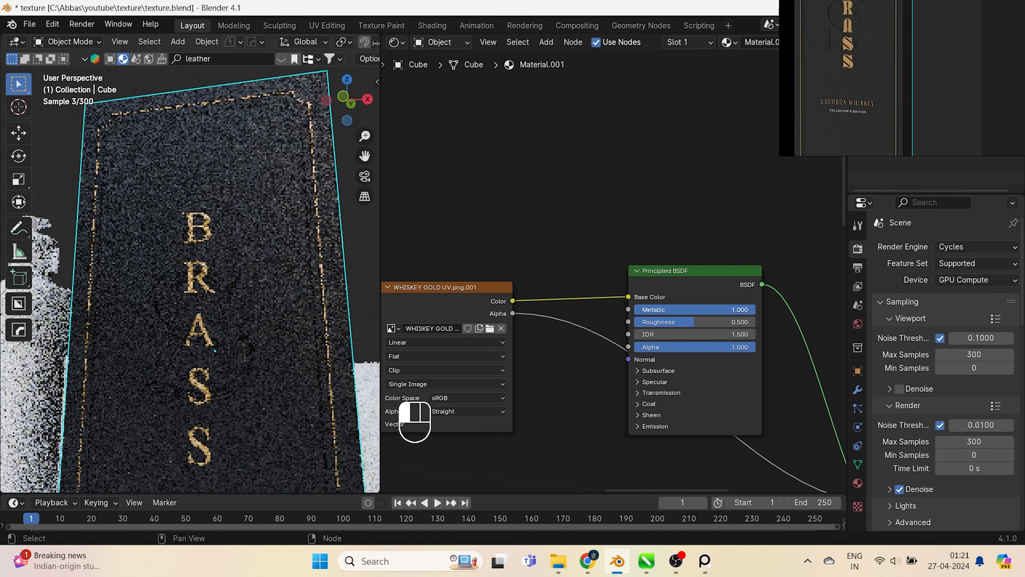
left_click_drag(688, 322, 648, 323)
scroll(192, 314, "down", 3)
mouse_move(193, 313)
middle_mouse_down()
mouse_move(190, 282)
mouse_move(92, 321)
mouse_move(101, 329)
mouse_move(205, 315)
middle_mouse_up()
key("KP_1")
key("ctrl+s")
Select the bottle body and give it a new material
scroll(90, 330, "up", 1)
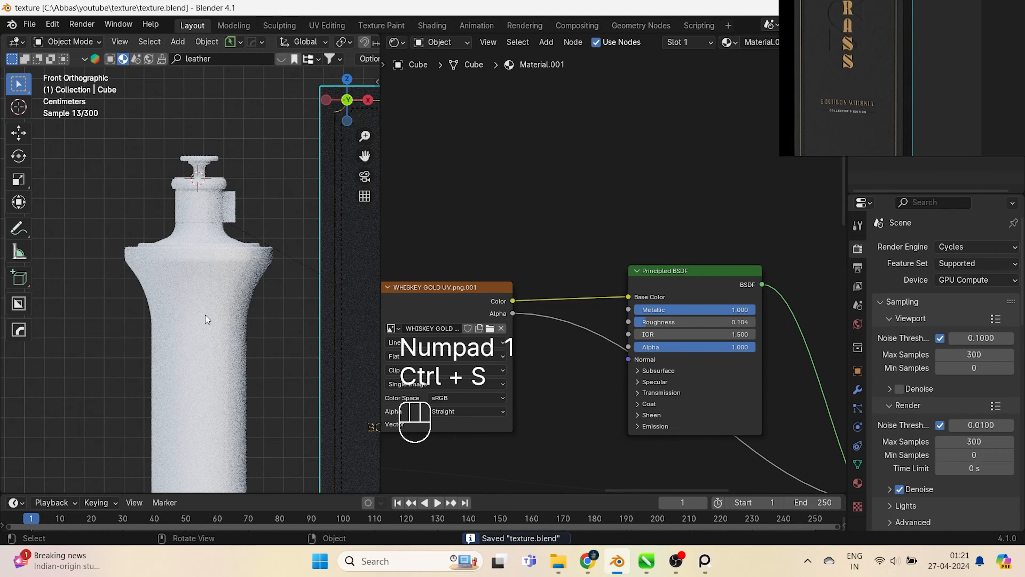
left_click(205, 247)
middle_click_drag(260, 278, 254, 276, "shift")
key("ctrl+s")
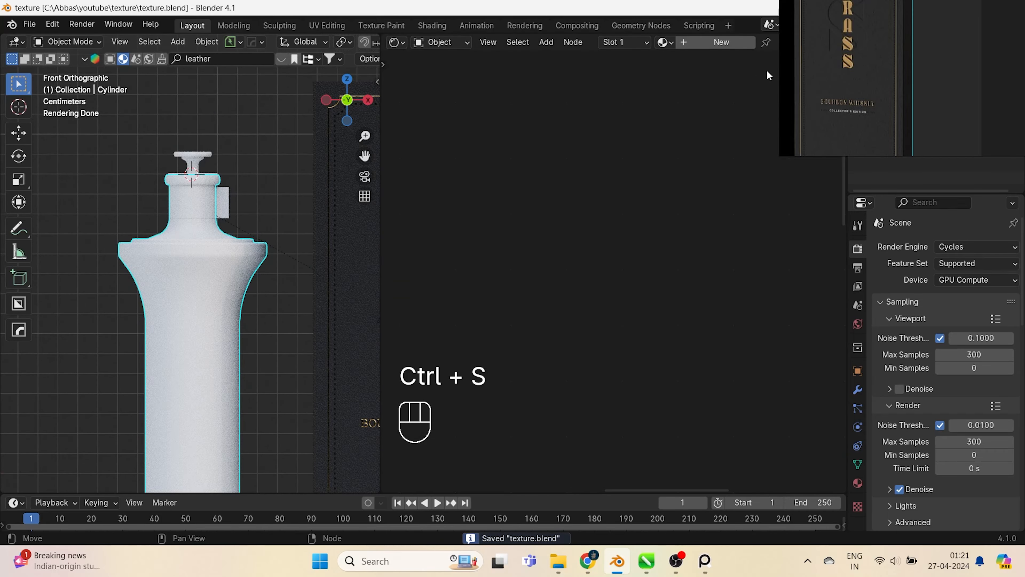
left_click(725, 41)
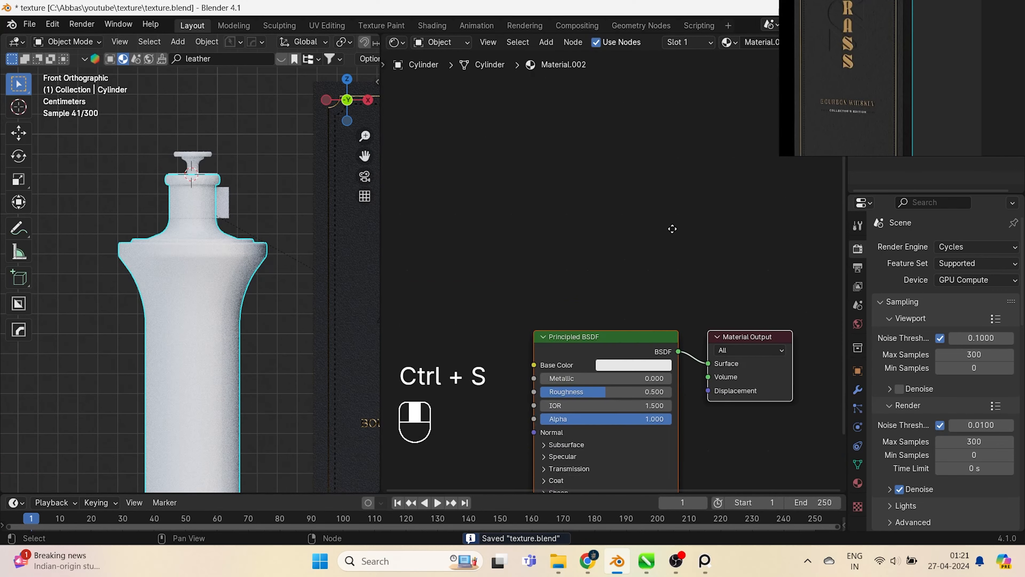
Turn the bottle material into clear glass with Roughness 0 and Transmission Weight 1
scroll(630, 298, "up", 3)
left_click_drag(621, 300, 508, 301)
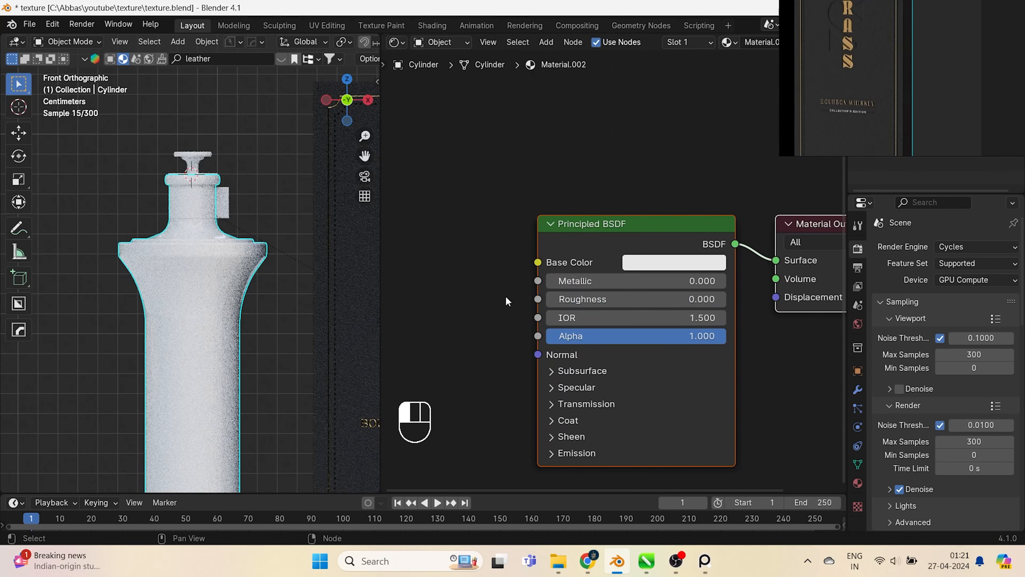
left_click(559, 404)
left_click_drag(588, 428, 723, 426)
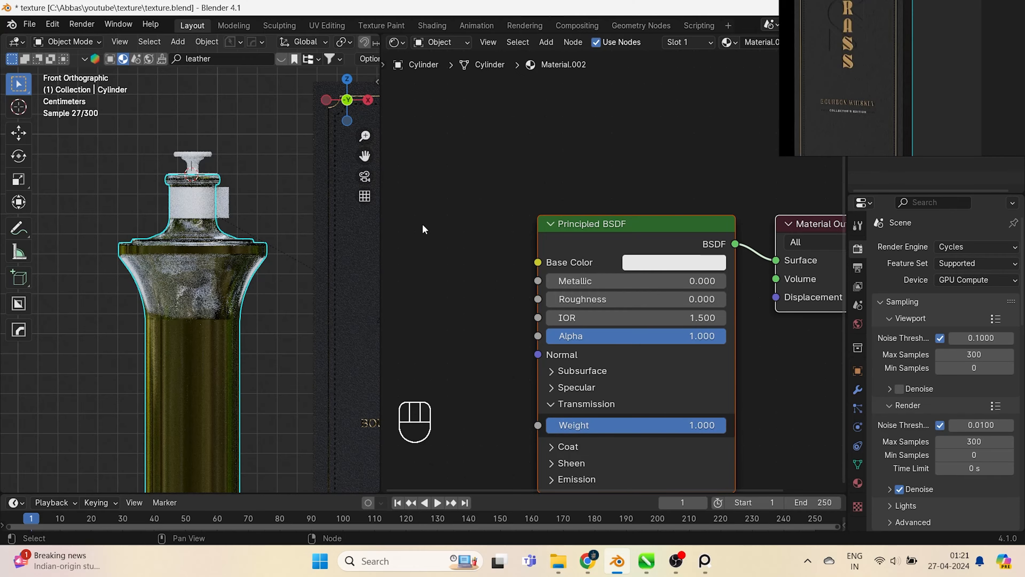
middle_click_drag(248, 304, 232, 319)
key("KP_1")
Switch the viewport to Solid shading and duplicate the bottle body with an X offset of about 0.27 mm
key("z")
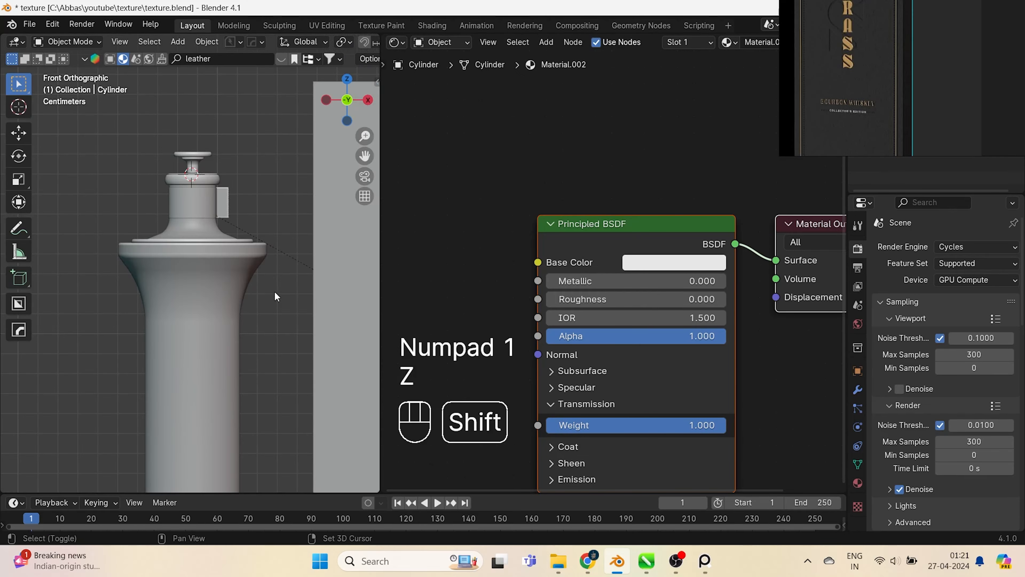
left_click(261, 243)
scroll(850, 109, "down", 4)
middle_click_drag(849, 108, 908, 95)
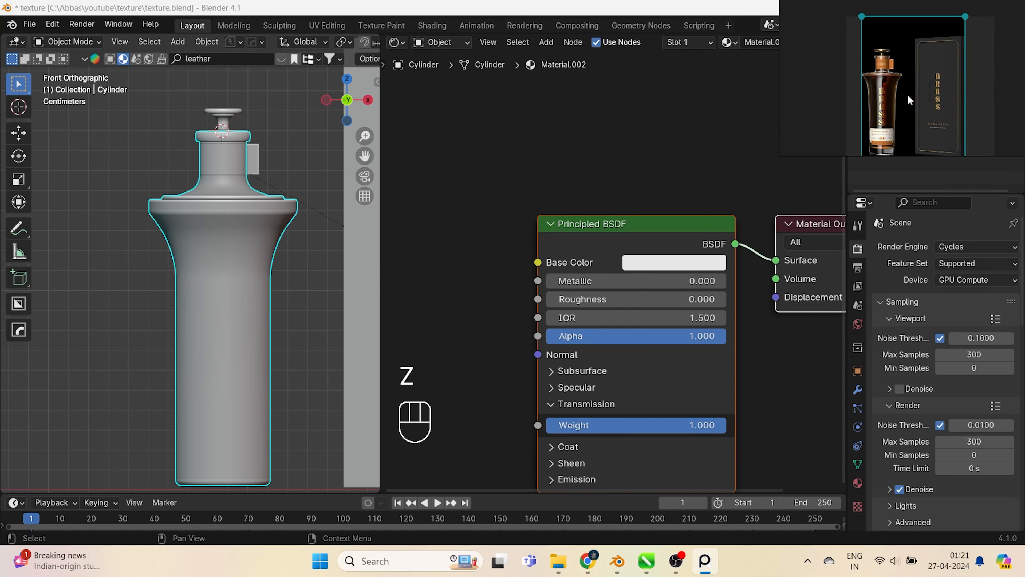
scroll(880, 93, "up", 6)
middle_click_drag(209, 331, 211, 320, "shift")
key("shift+d")
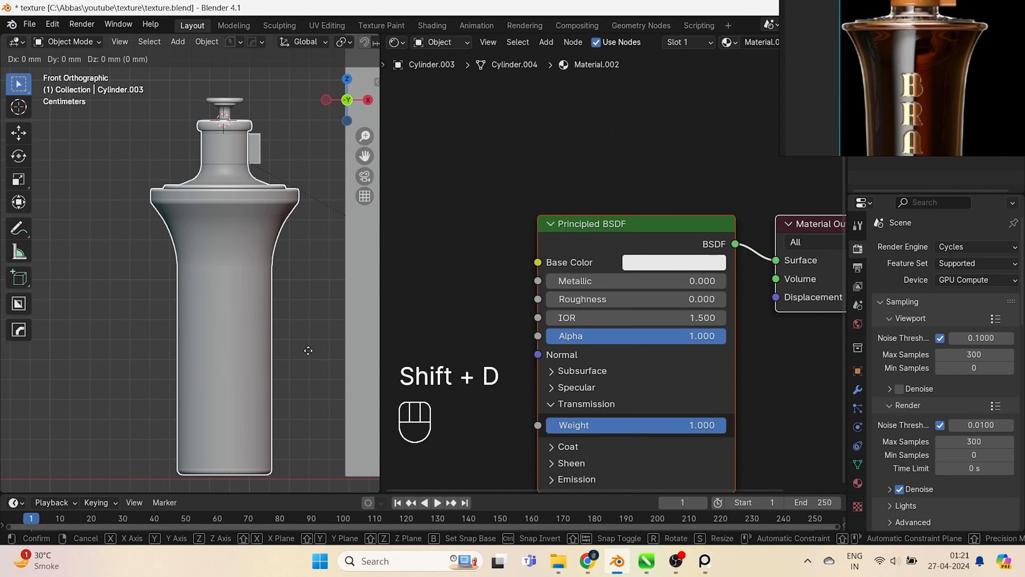
left_click(309, 354)
key("s")
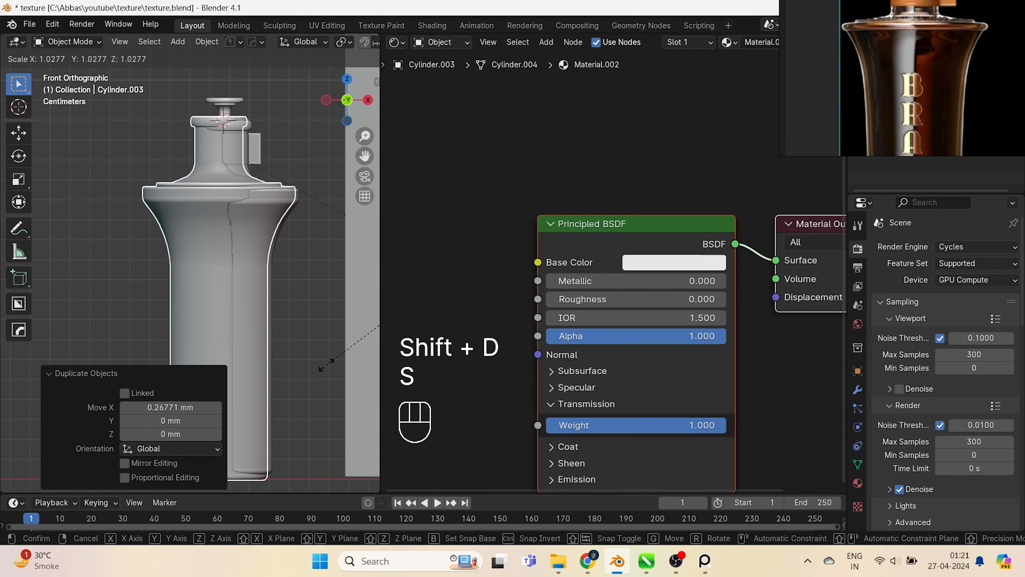
key("s")
right_click(302, 347)
Set the duplicated bottle's origin to its geometry
right_click(232, 259)
mouse_move(232, 259)
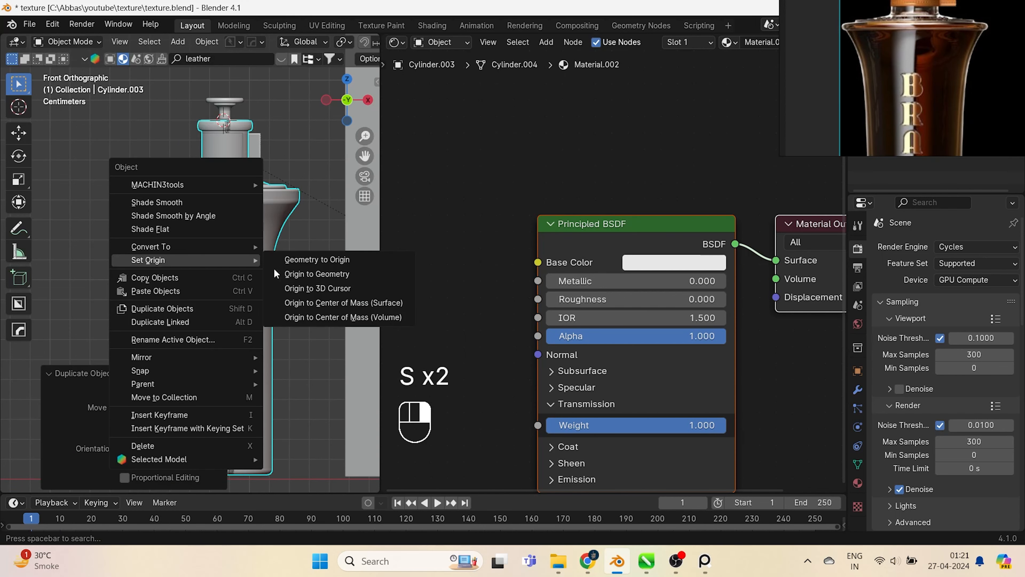
left_click(299, 270)
Scale the duplicated bottle uniformly to about 0.902 in Wireframe shading, then return to Solid shading
key("z")
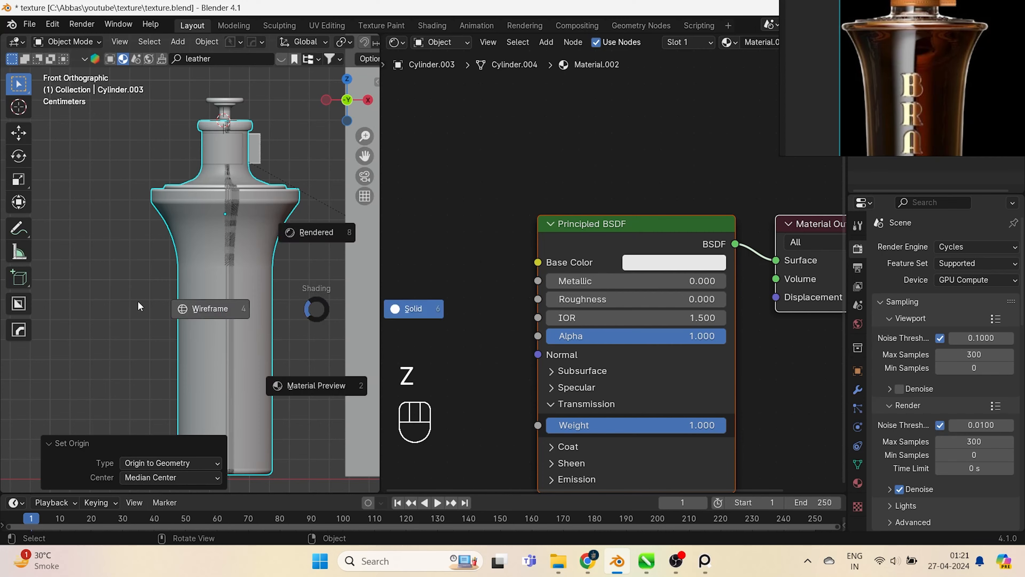
left_click(138, 301)
key("s")
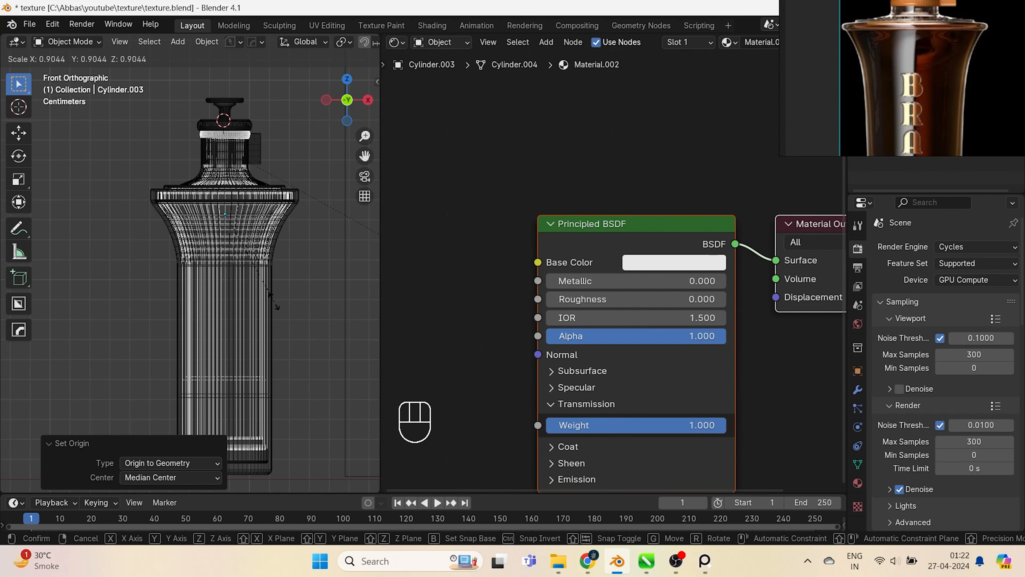
left_click(276, 300)
key("z")
left_click(245, 263)
scroll(245, 262, "up", 5)
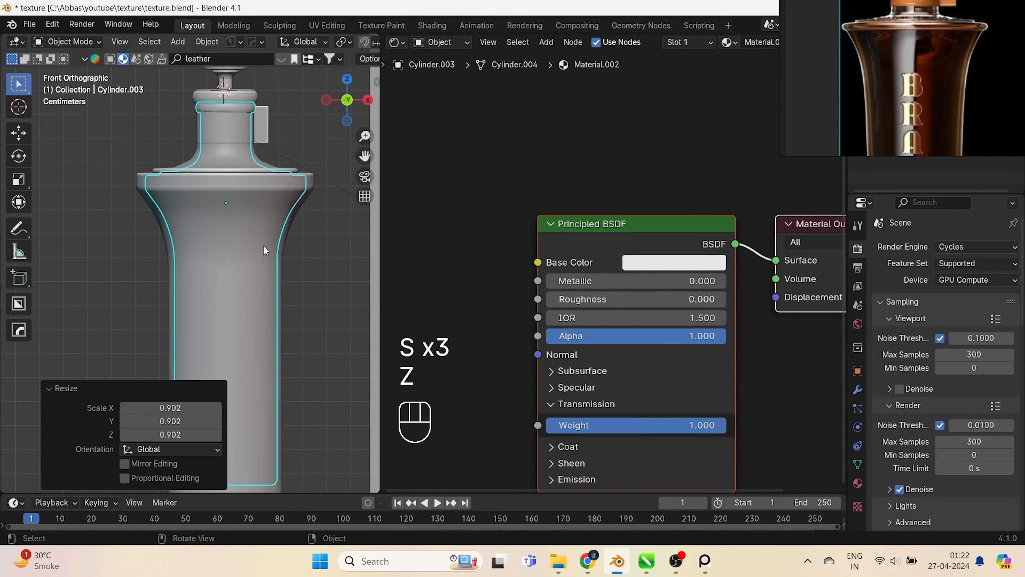
Scale the inner bottle copy down further so it sits inside the outer bottle
middle_click_drag(235, 320, 194, 348, "shift")
key("s")
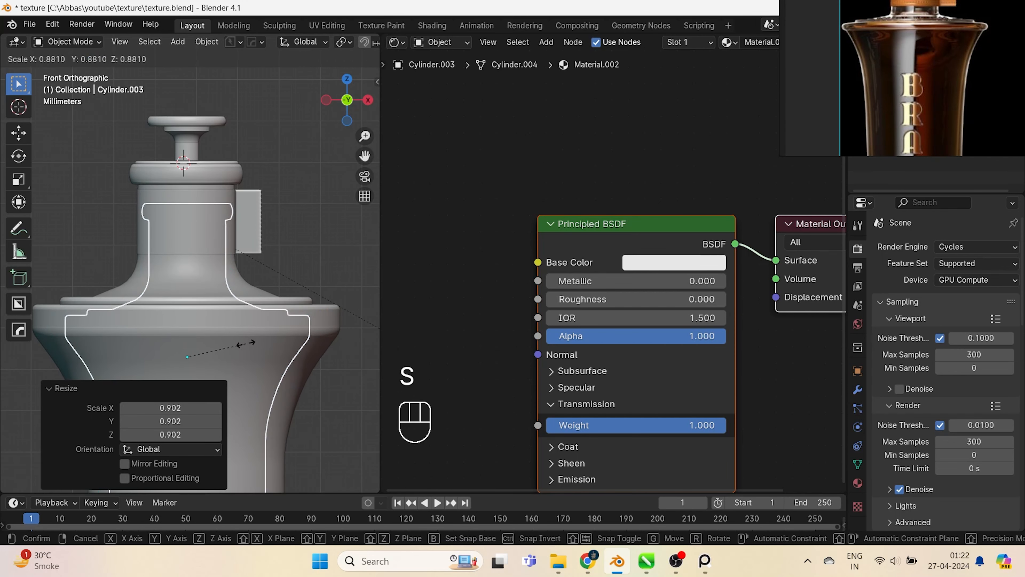
left_click(250, 348)
Delete the vertices of the inner body's top neck rim, selected in Wireframe shading, and return to Solid shading
key("Tab")
key("1")
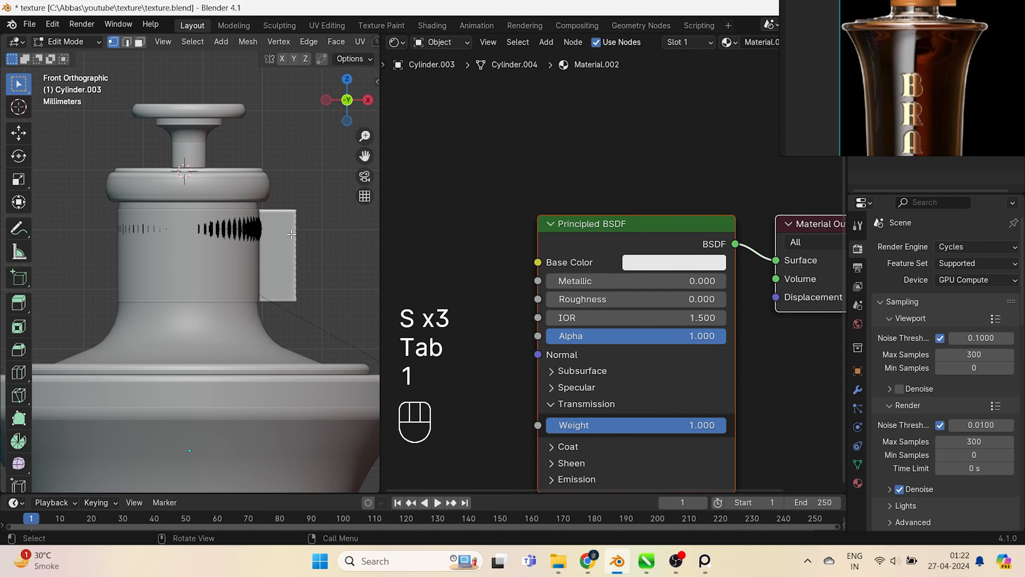
key("z")
left_click_drag(43, 161, 289, 244)
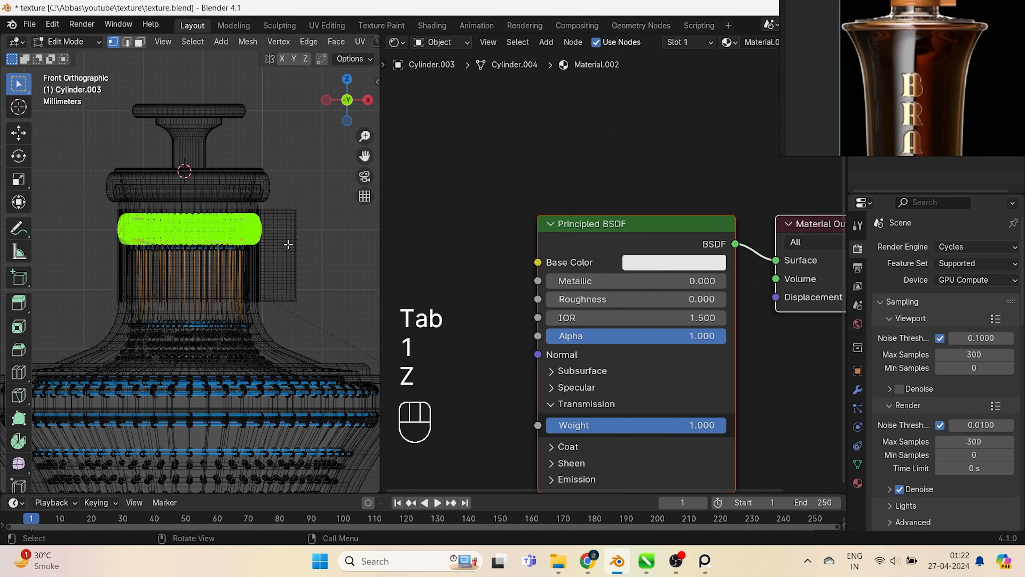
key("x")
left_click(268, 219)
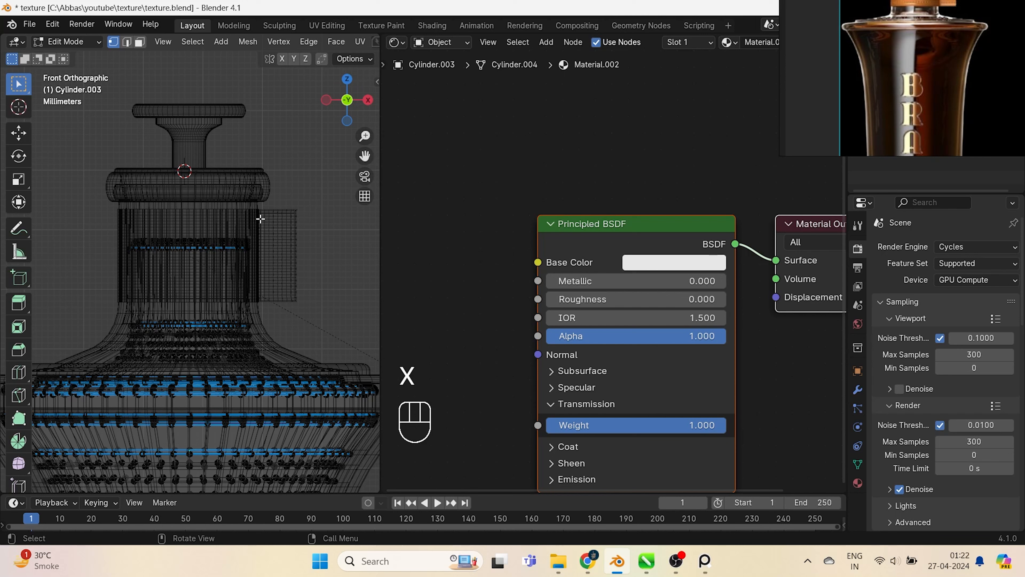
key("ctrl+z")
key("z")
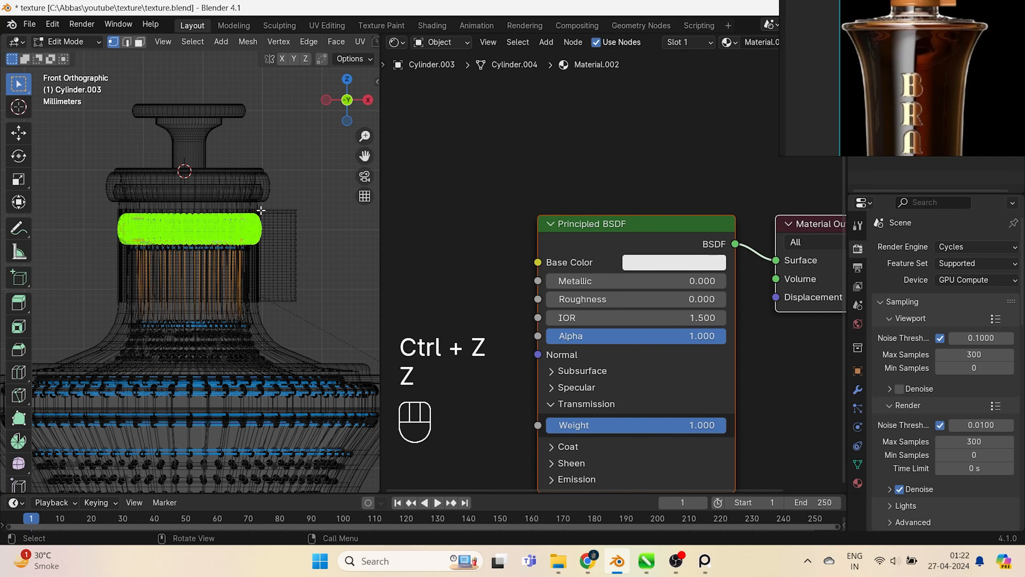
key("x")
left_click(238, 195)
key("z")
middle_click_drag(208, 258, 211, 269)
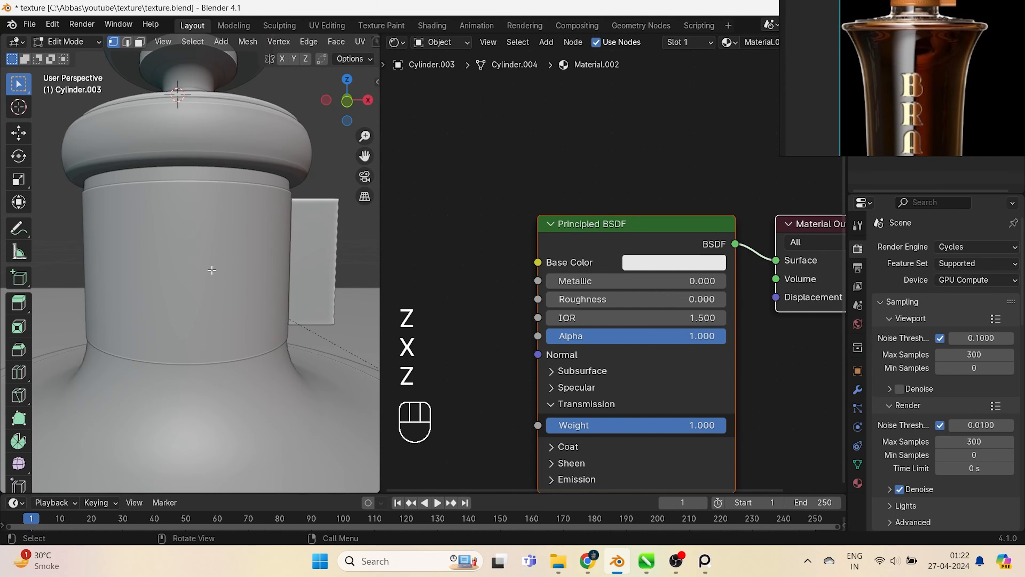
Isolate the inner body, fill the open loop at the top of its neck with a face and inset it
key("Tab")
key("ctrl+f")
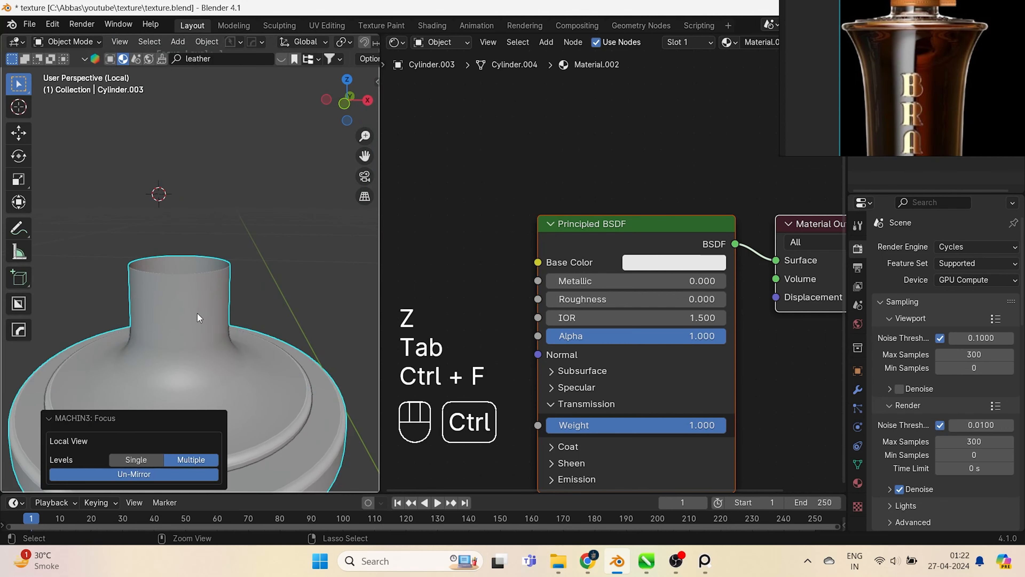
key("Tab")
scroll(194, 308, "up", 2)
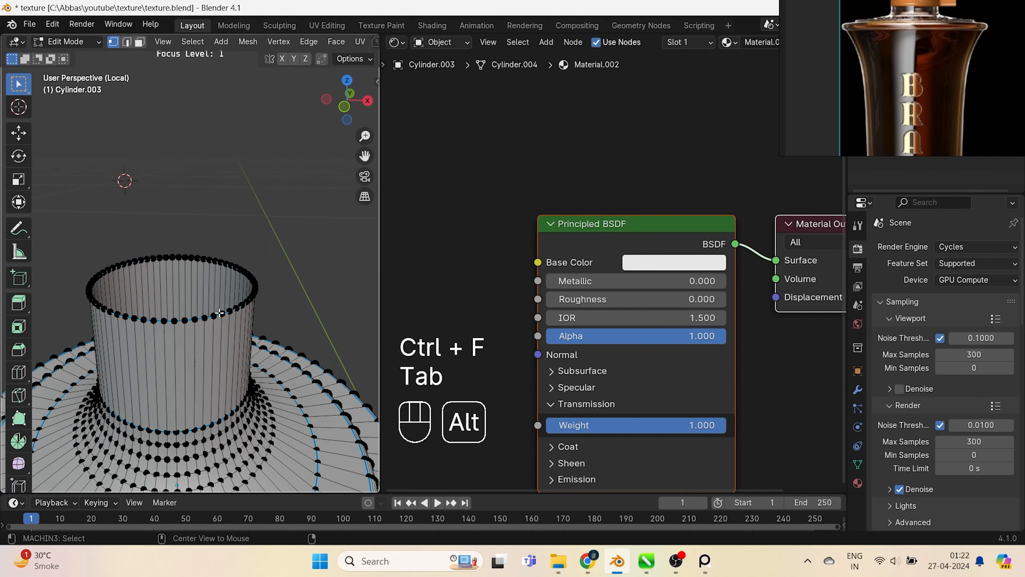
left_click(214, 317, "alt")
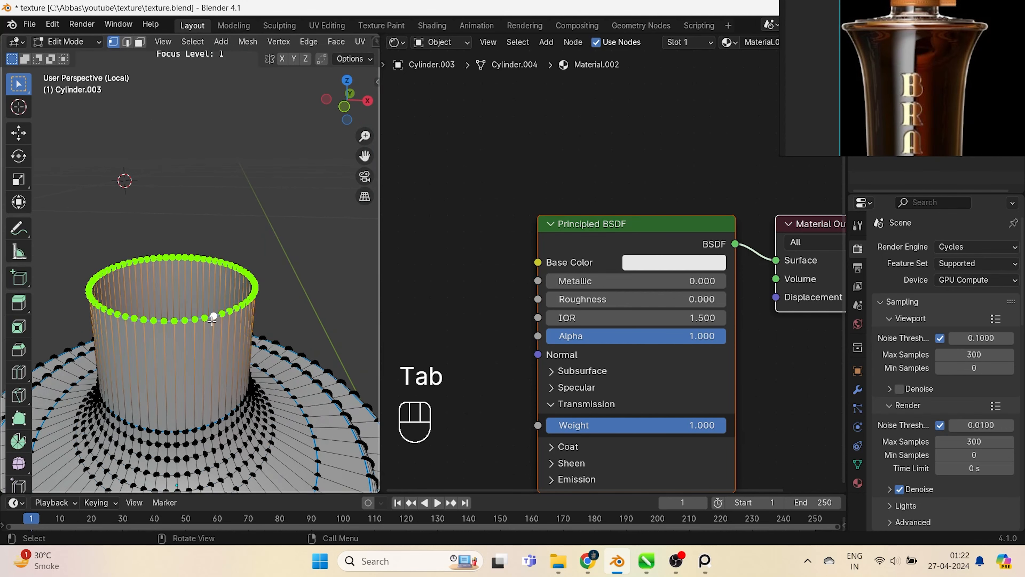
key("f")
key("i")
key("Tab")
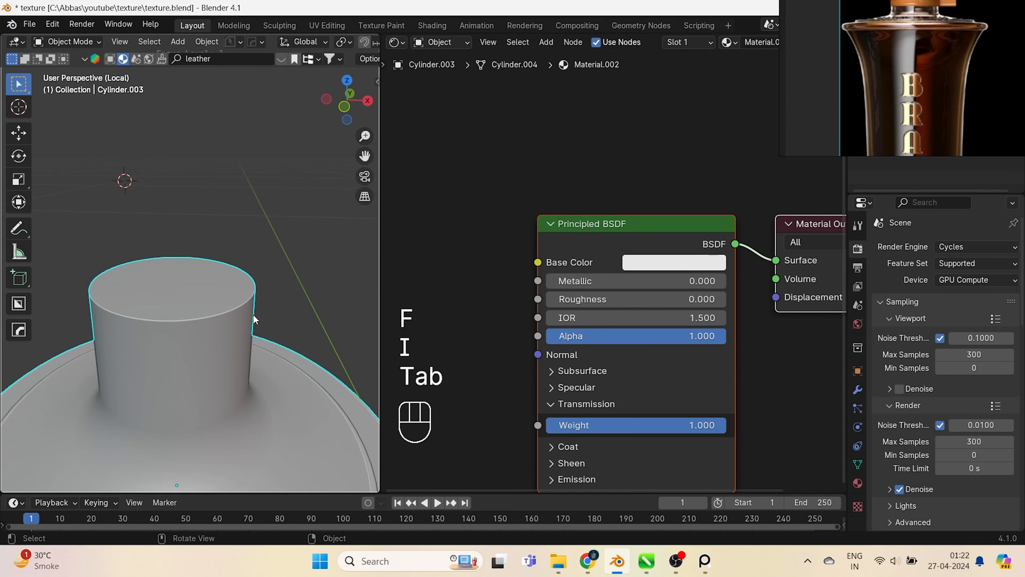
Bring the full scene back in front view, switch to Wireframe shading and save the file
key("KP_1")
key("ctrl+f")
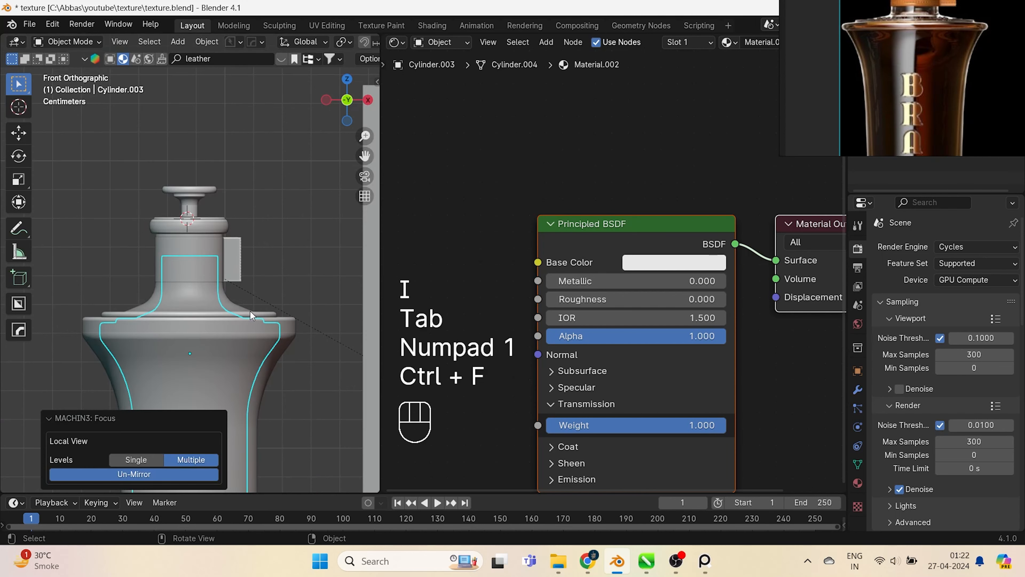
key("z")
left_click(206, 218)
key("ctrl+s")
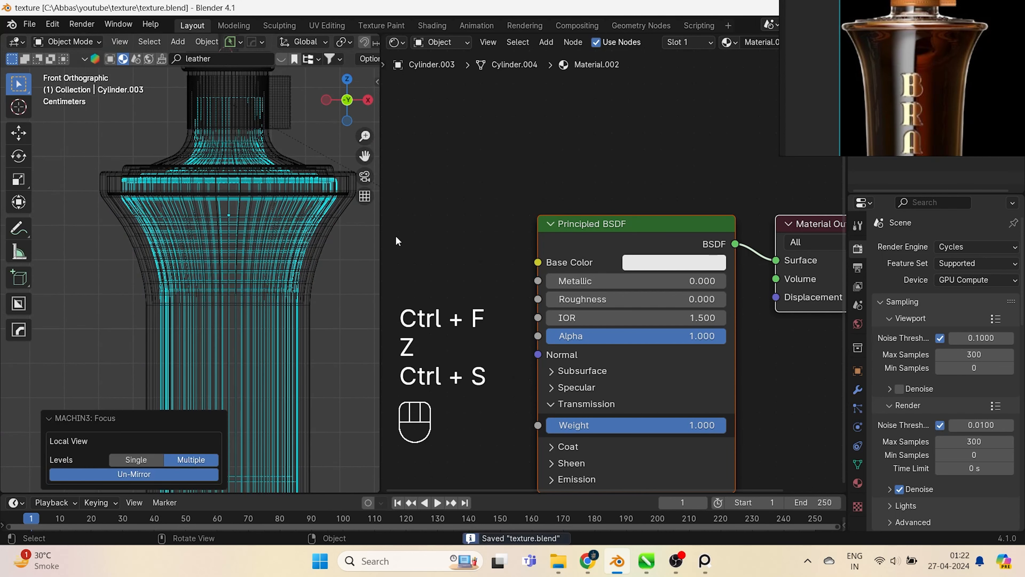
Give the inner body its own copy of the glass material and set its Roughness to 0.3 in Rendered shading
scroll(848, 61, "down", 3)
middle_click_drag(705, 141, 601, 170)
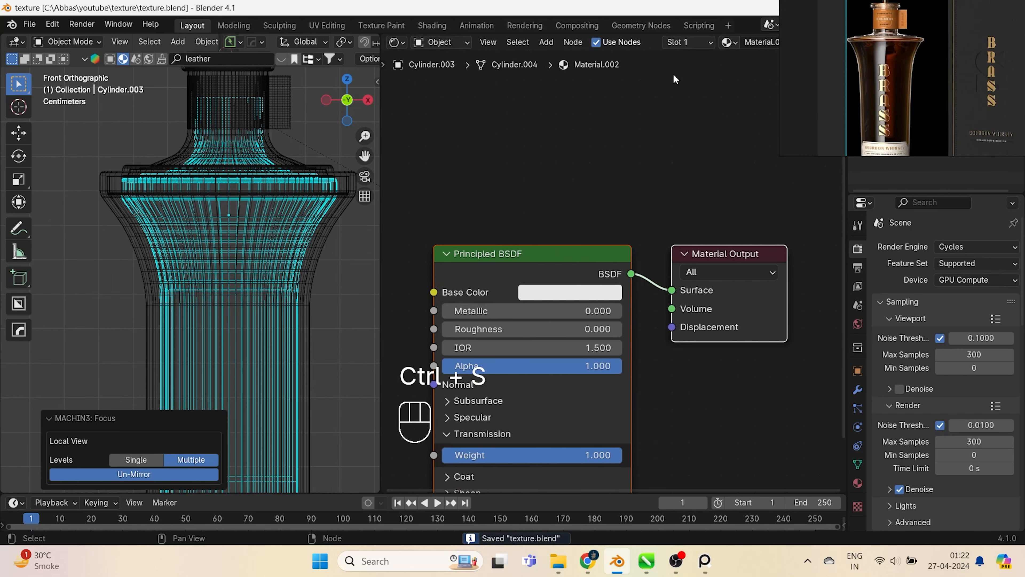
scroll(678, 42, "down", 3)
left_click(714, 43)
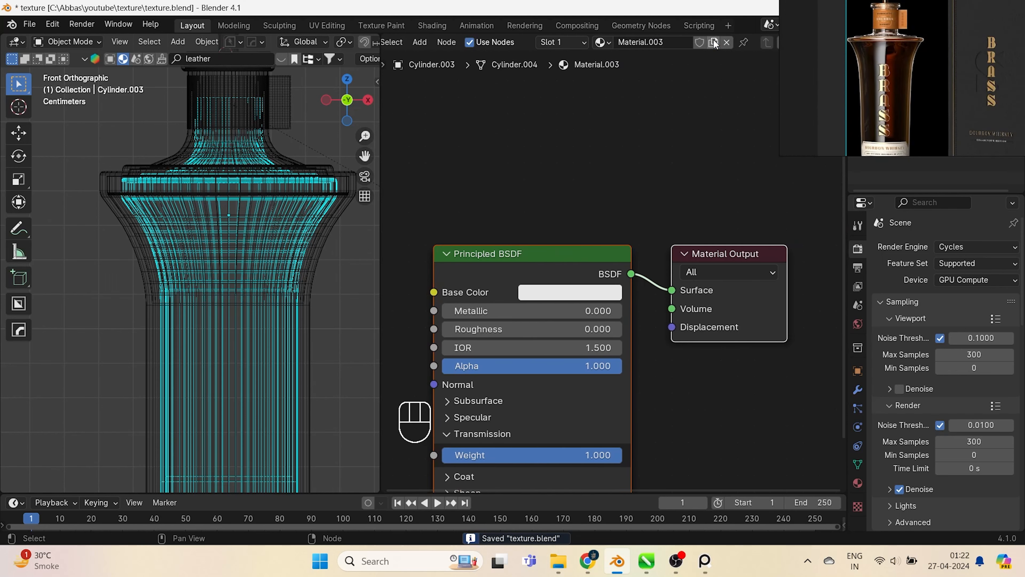
key("z")
left_click(238, 207)
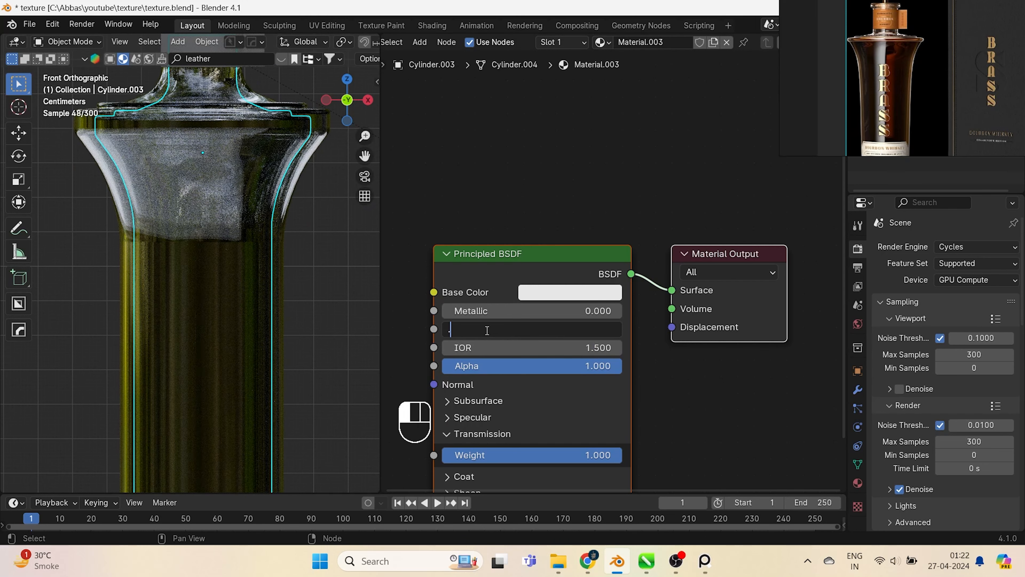
type("3")
key("Return")
Set the inner body's Base Color to a dark reddish brown and check the bottle from the front
left_click(574, 291)
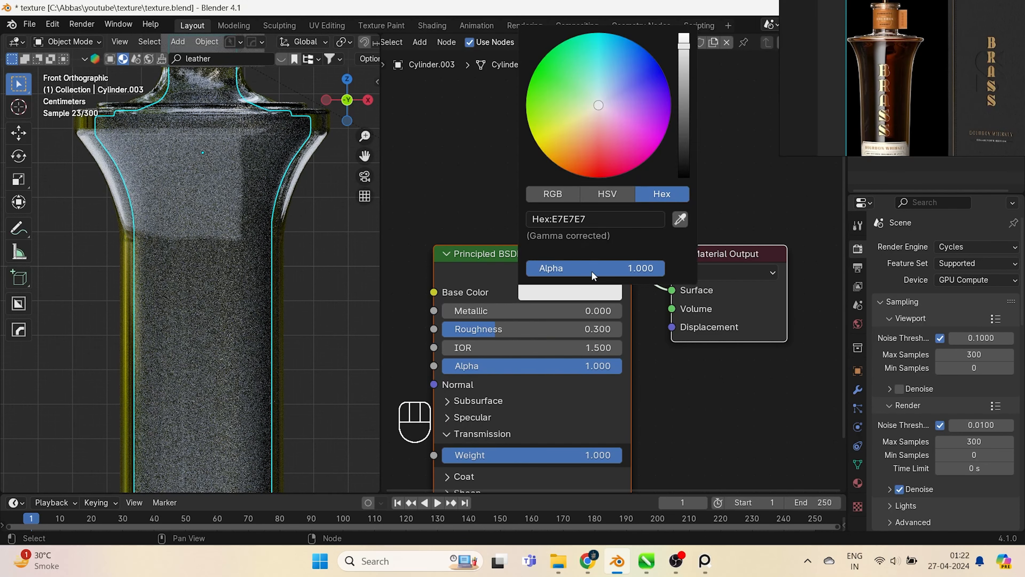
left_click_drag(599, 150, 591, 146)
left_click_drag(683, 86, 683, 92)
left_click_drag(592, 145, 596, 150)
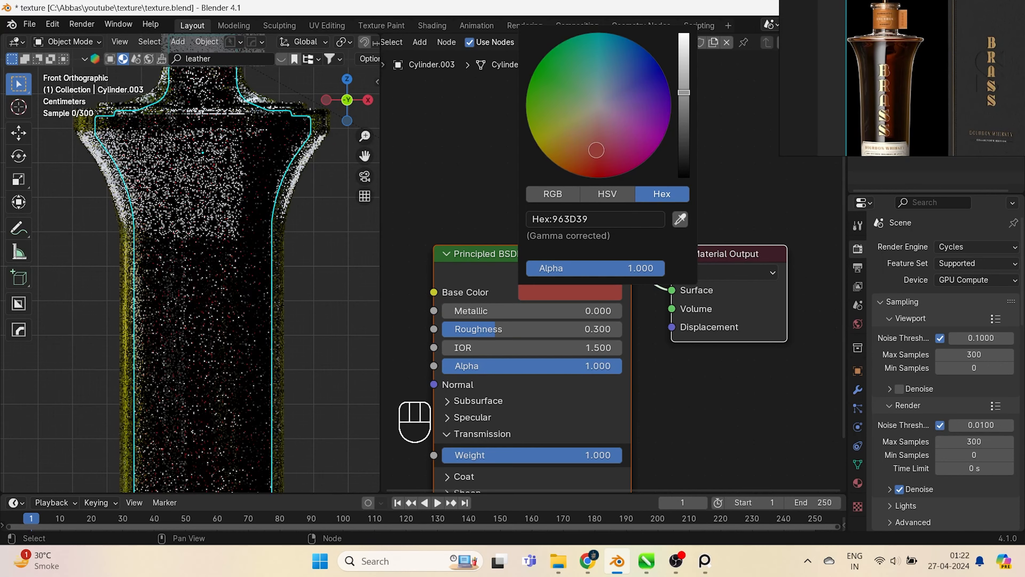
left_click(281, 278)
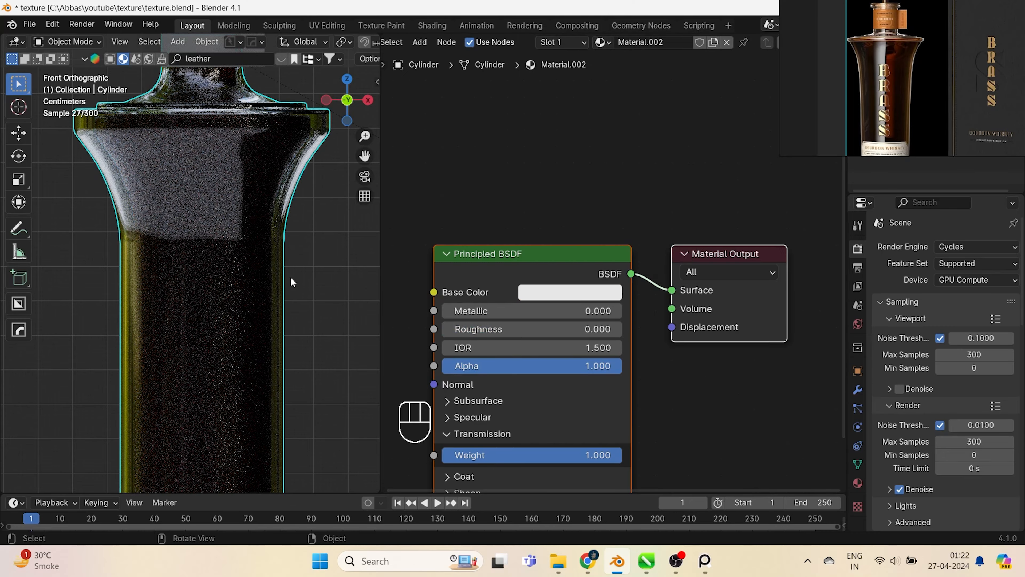
scroll(284, 298, "down", 2)
middle_click_drag(281, 323, 223, 359)
key("KP_1")
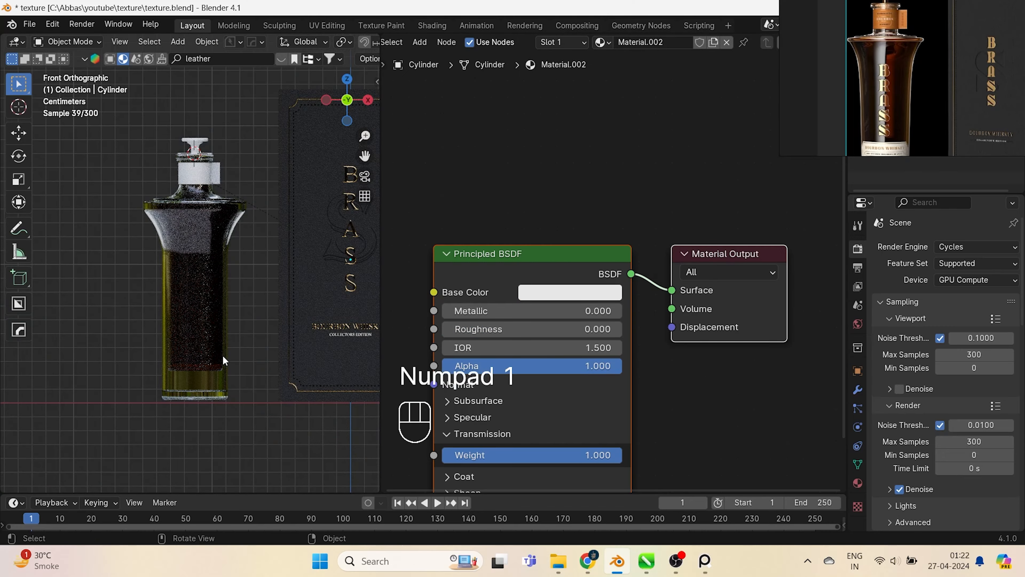
Select the inner liquid body in Wireframe shading, return to Rendered shading and add a Displace modifier to it
key("z")
left_click(217, 323)
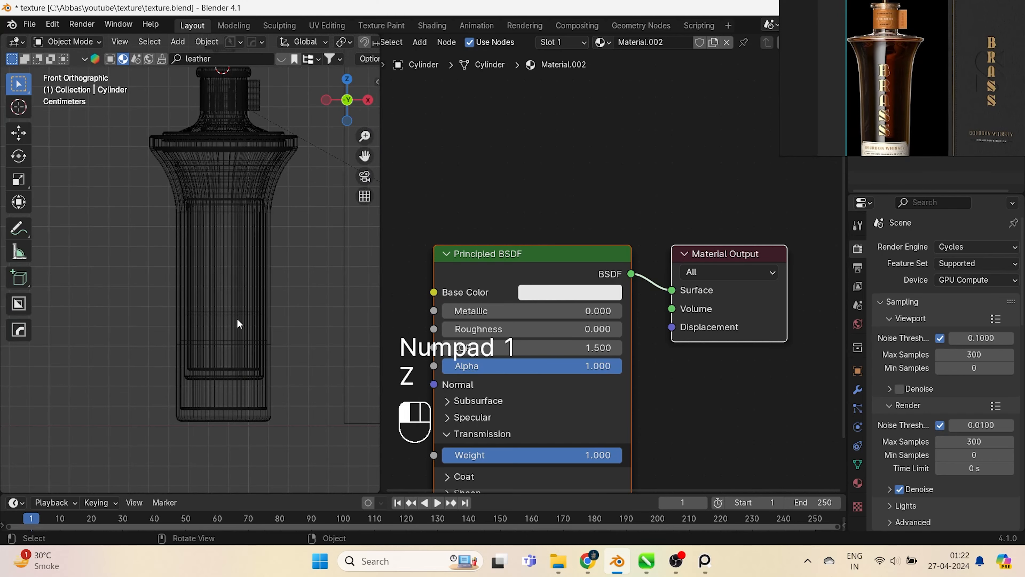
left_click(237, 318)
key("z")
left_click(237, 253)
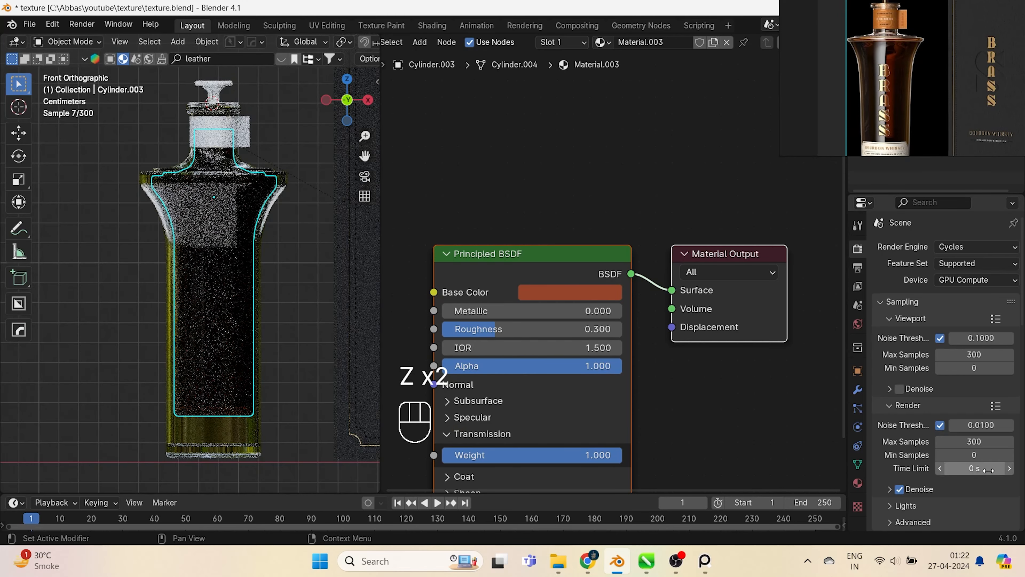
left_click(858, 390)
left_click(942, 245)
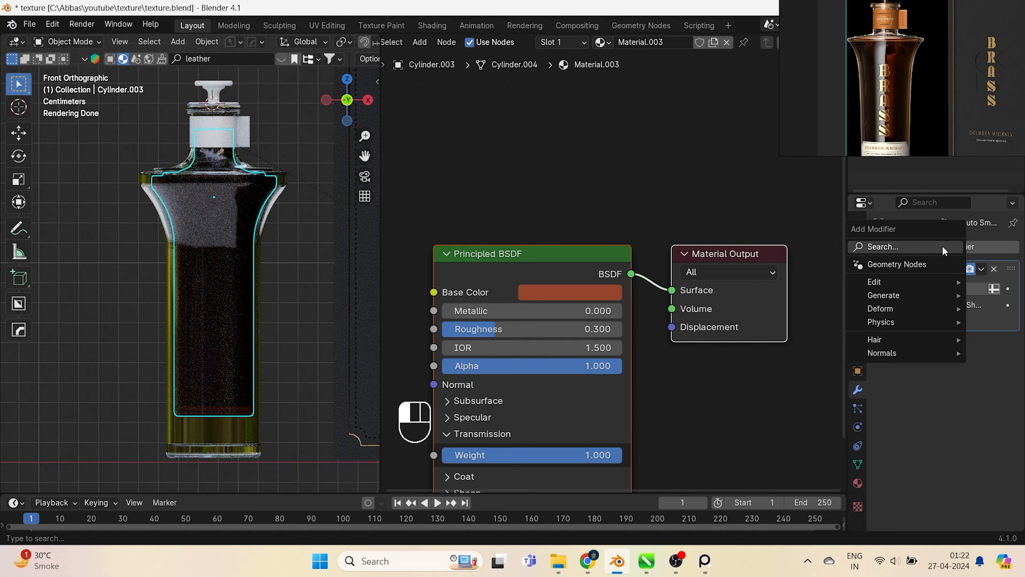
left_click(943, 246)
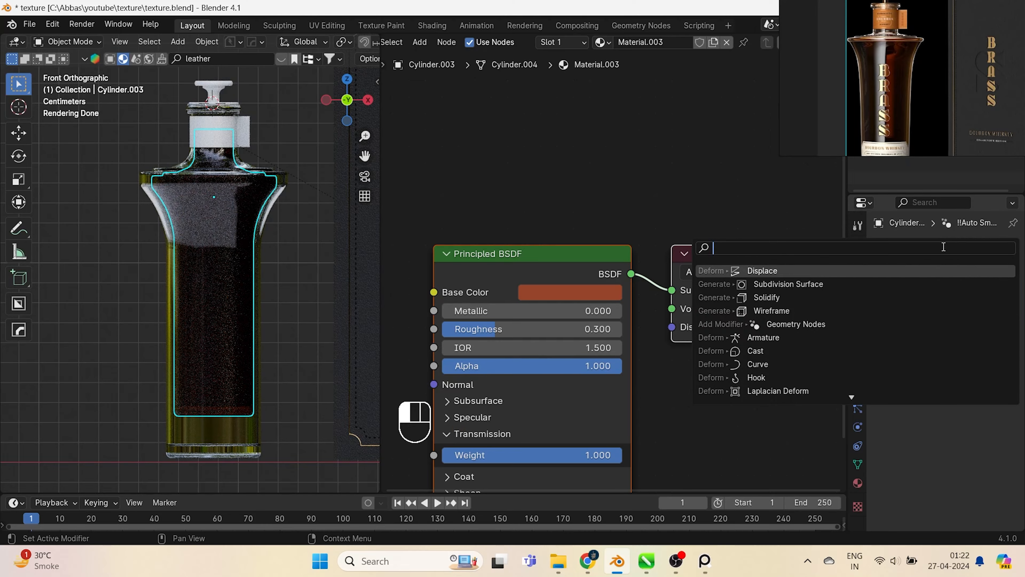
left_click(930, 271)
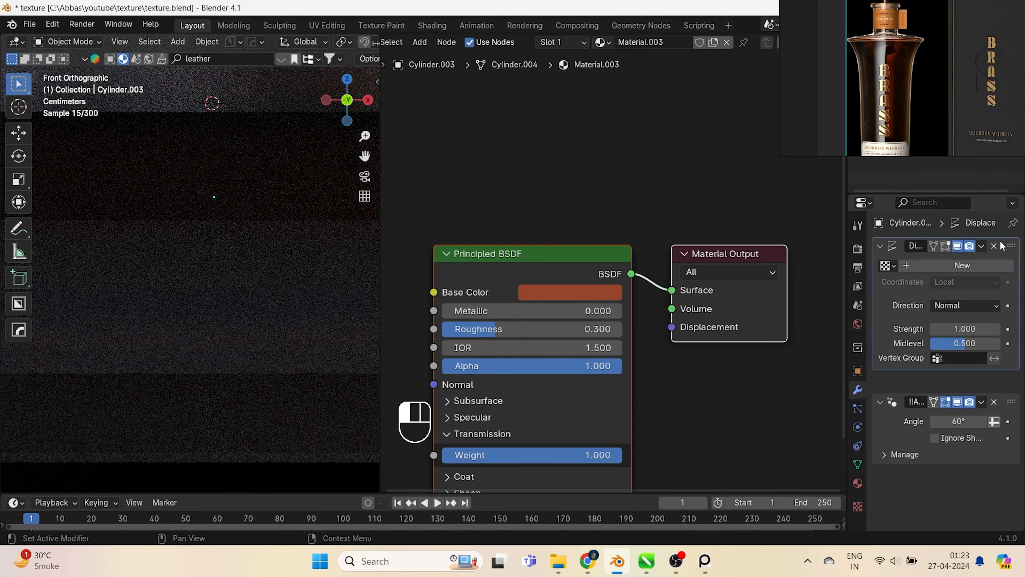
Set the inner body's Displace Strength to 0.01
scroll(989, 267, "up", 1)
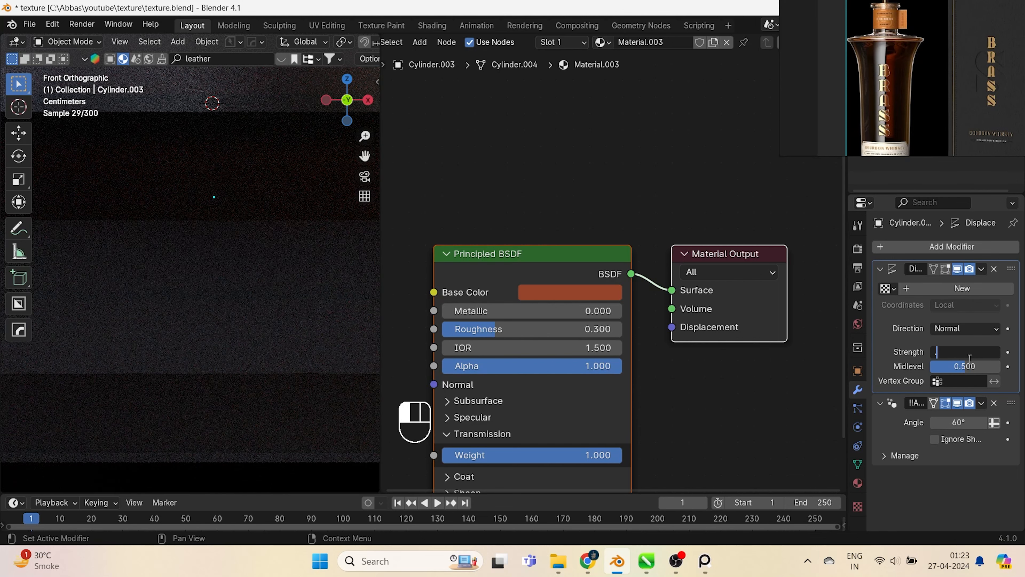
left_click(969, 352)
type(".01")
key("Return")
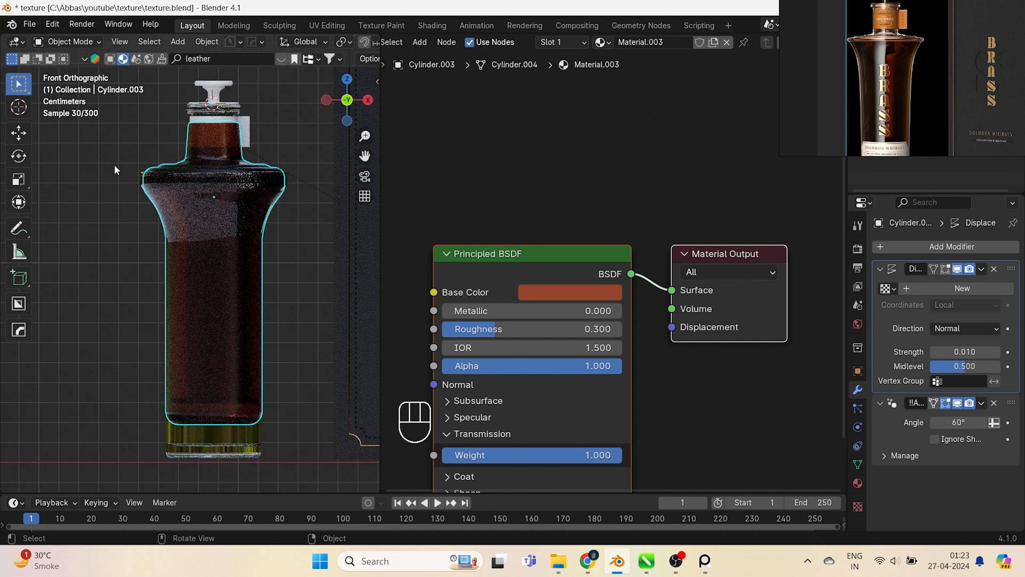
scroll(165, 202, "up", 1)
middle_click_drag(165, 202, 165, 231, "shift")
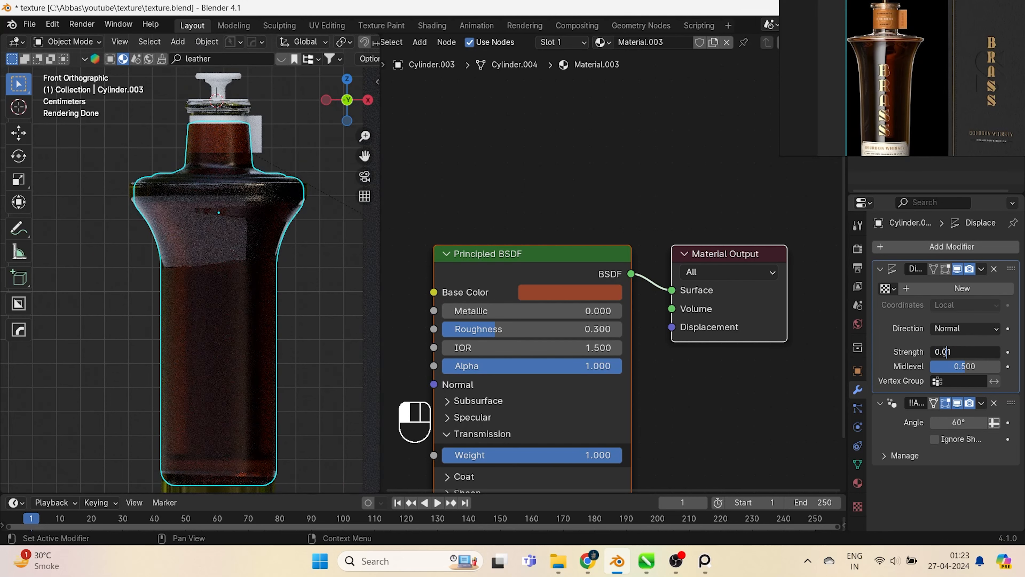
Reduce the Displace Strength to 0.001, then set it to 0.003
key("Return")
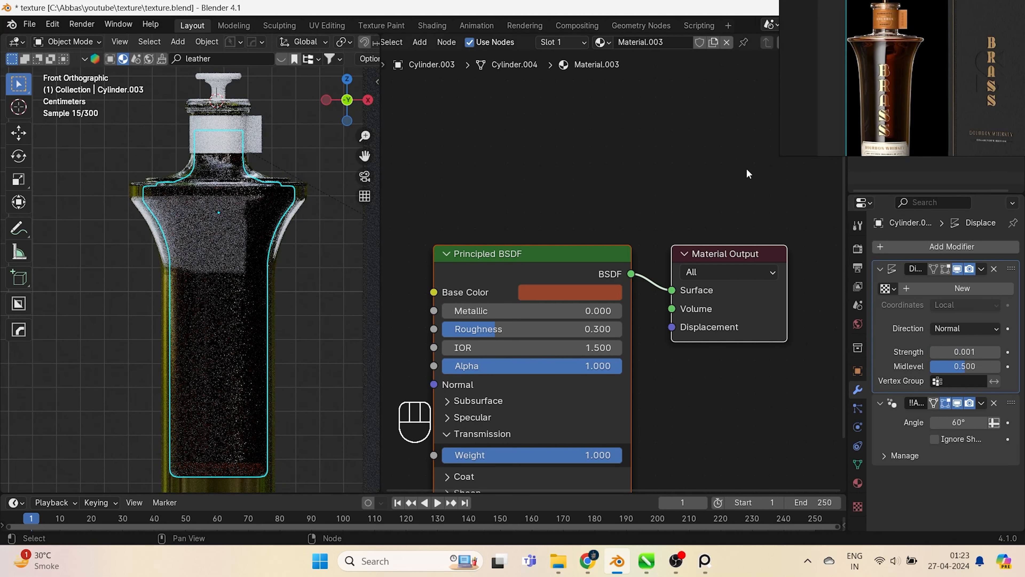
left_click(313, 309)
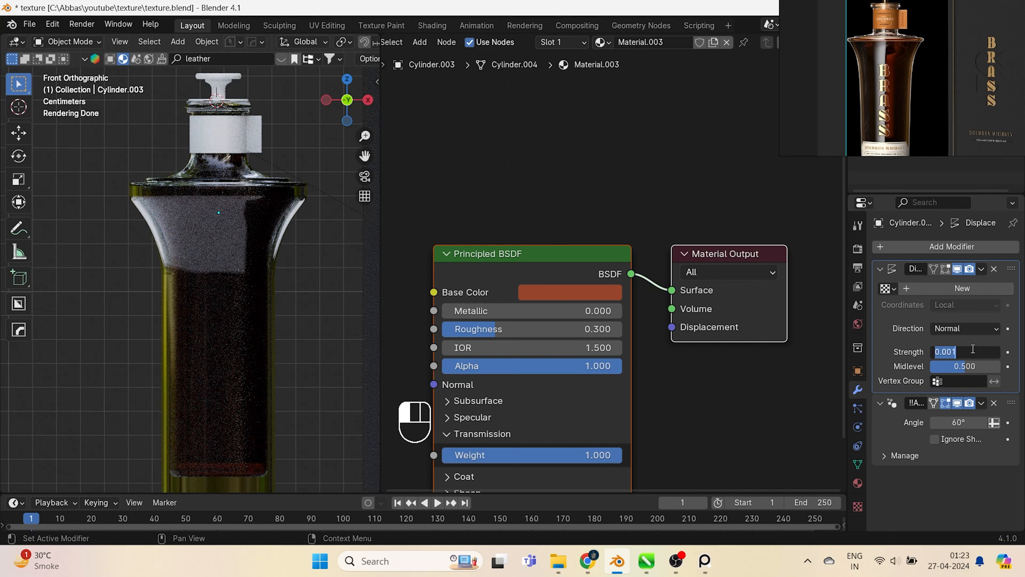
type("3")
key("Return")
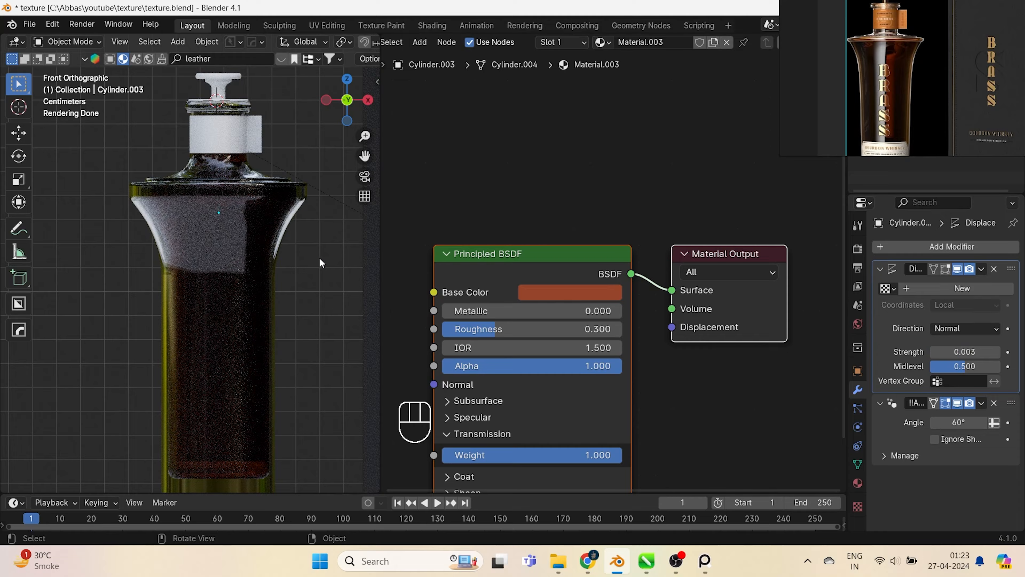
Review the bottle from an angle and from the front, and save the file
middle_click_drag(320, 258, 125, 250)
key("KP_1")
scroll(278, 304, "down", 5)
key("ctrl+s")
Select the outer glass bottle and move its Principled BSDF node along X, well away from the Material Output
scroll(270, 304, "up", 2)
middle_click_drag(197, 275, 175, 338, "shift")
scroll(216, 243, "up", 2)
mouse_move(218, 246)
middle_mouse_down("shift")
mouse_move(238, 134)
mouse_move(242, 208)
mouse_move(223, 239)
middle_mouse_up("shift")
left_click(222, 236)
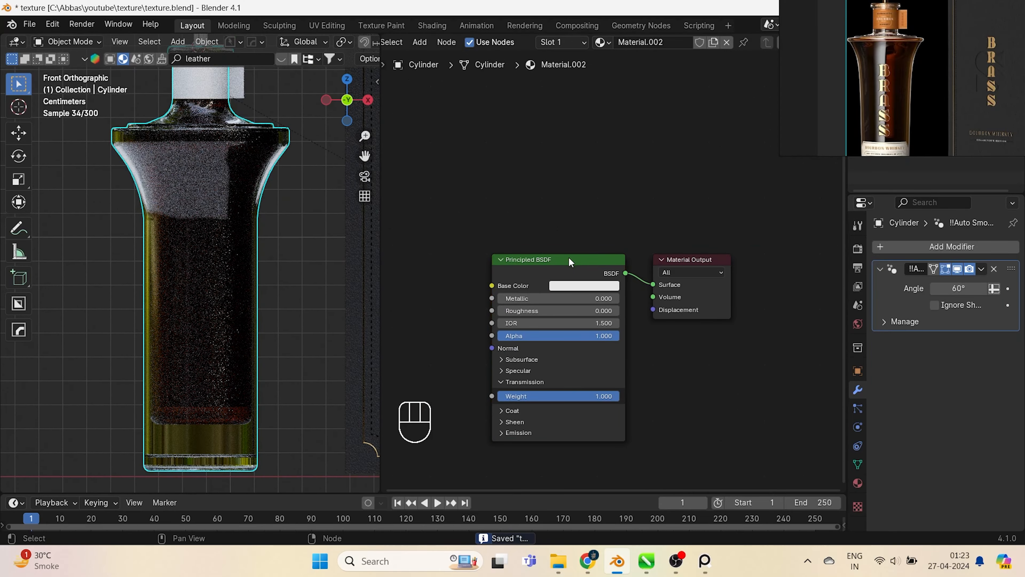
left_click(570, 259)
key("g")
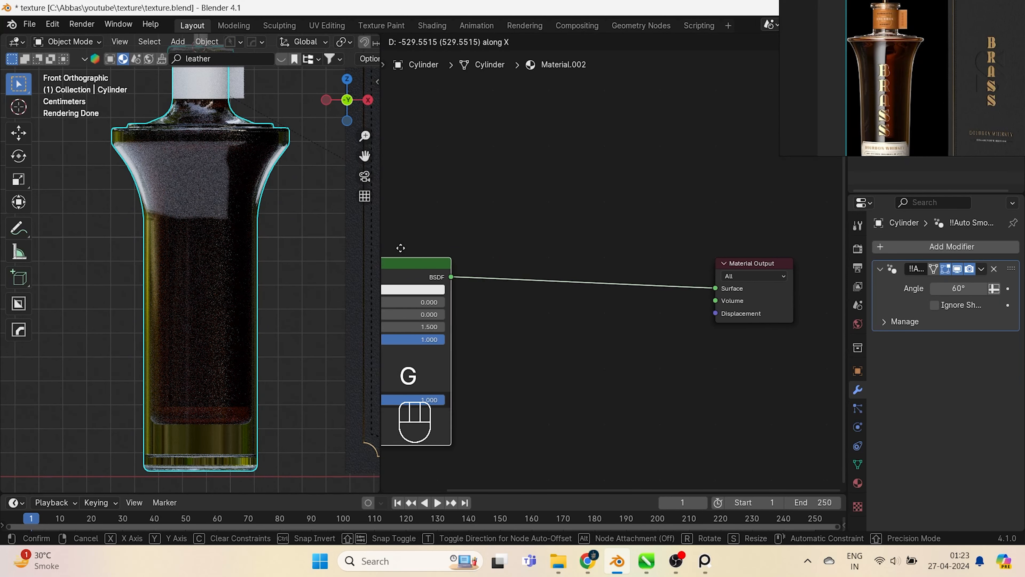
key("x")
key("x")
key("x")
left_click(764, 446)
Add a second UV map to the bottle, and add a UV Map node to its material set to UVMap.001
left_click(858, 464)
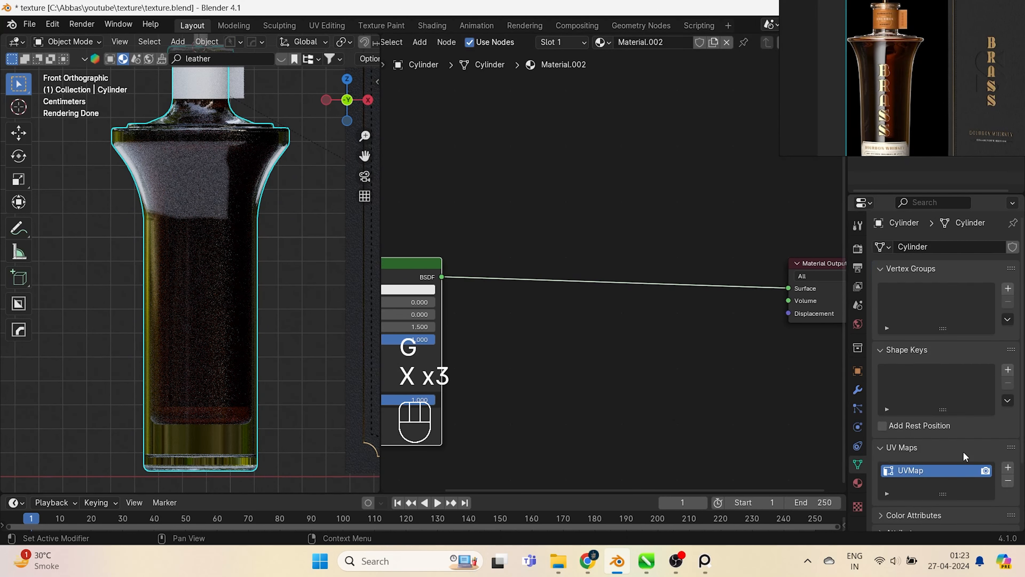
left_click(1009, 467)
key("shift+a")
type("u")
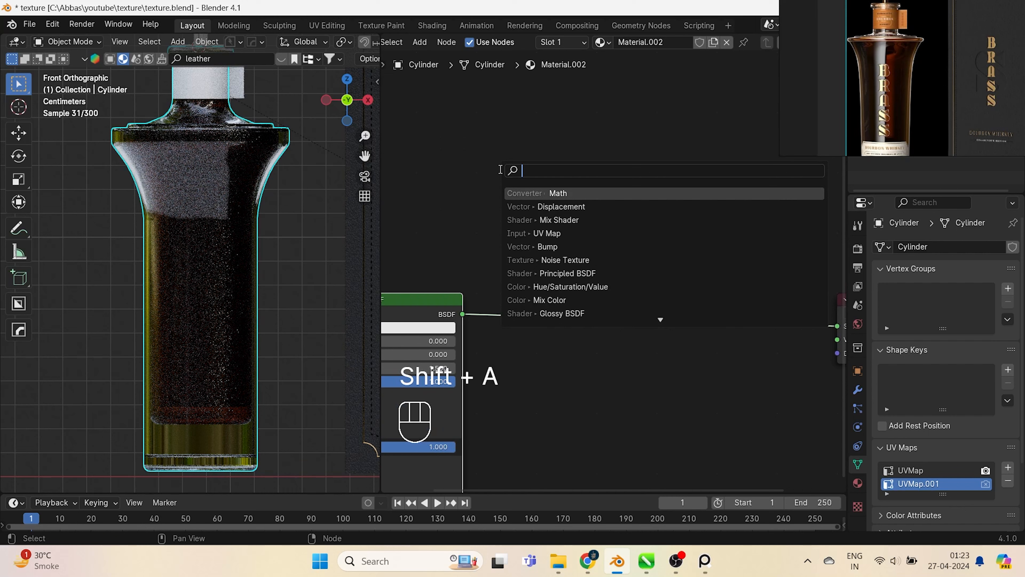
type("V")
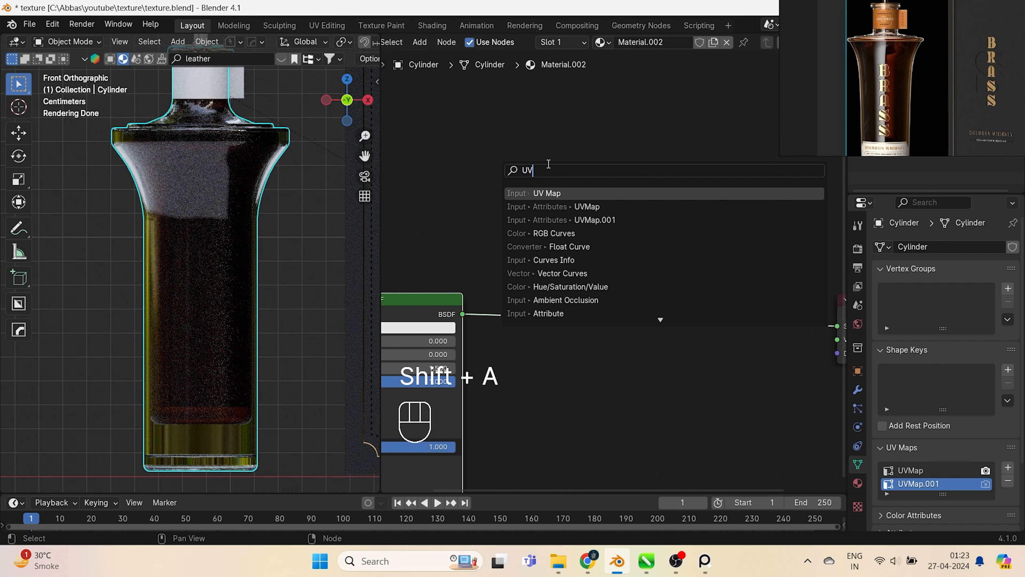
left_click(553, 193)
left_click(506, 258)
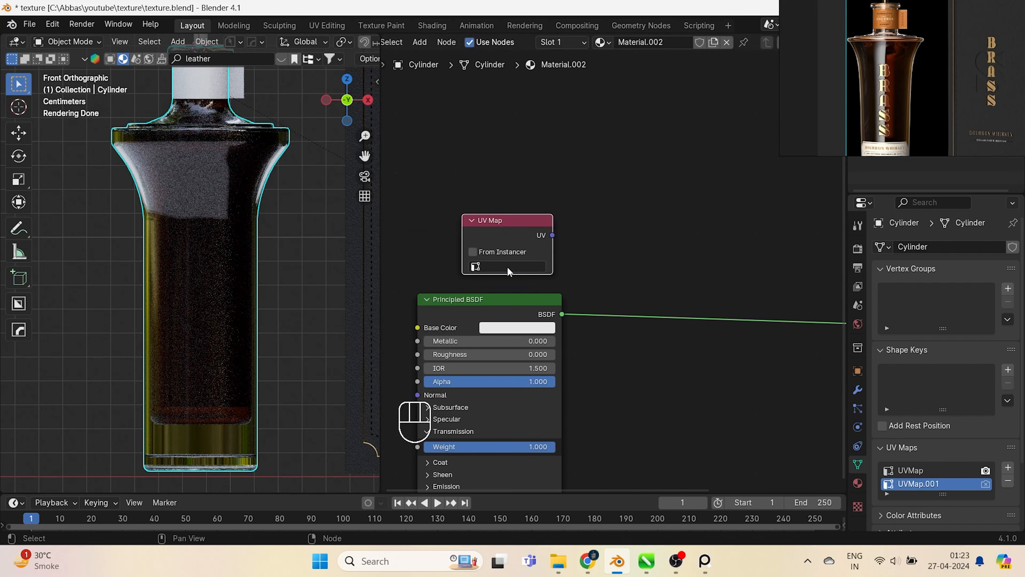
left_click(507, 265)
left_click(489, 297)
Bring whiskey labels glass bottle.png into the bottle's material as an image texture, set its extension to Clip, and feed the UV Map node into its Vector
middle_click_drag(619, 309, 539, 348)
left_click(560, 557)
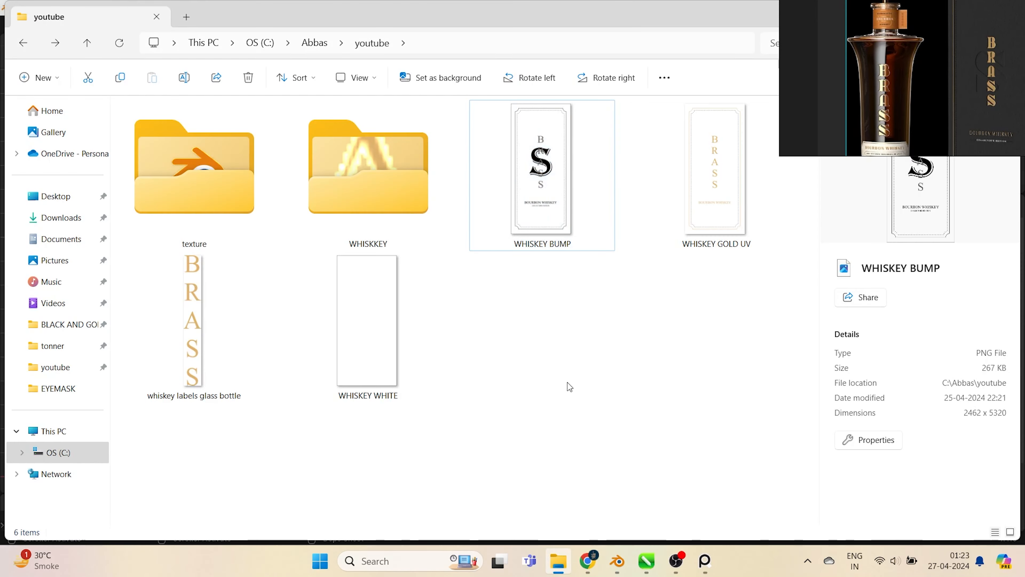
left_click_drag(209, 316, 524, 266)
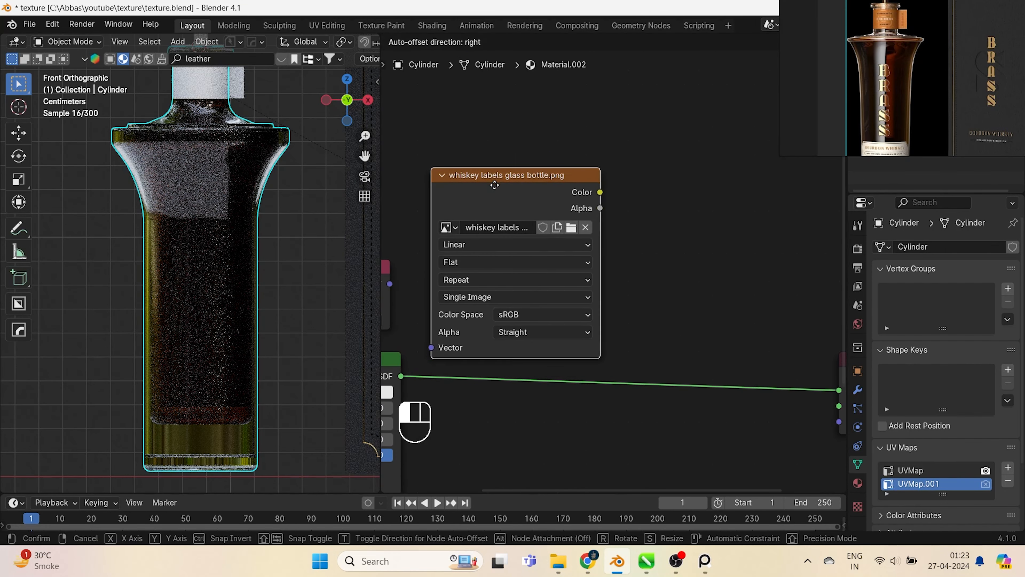
left_click(504, 244)
left_click(489, 315)
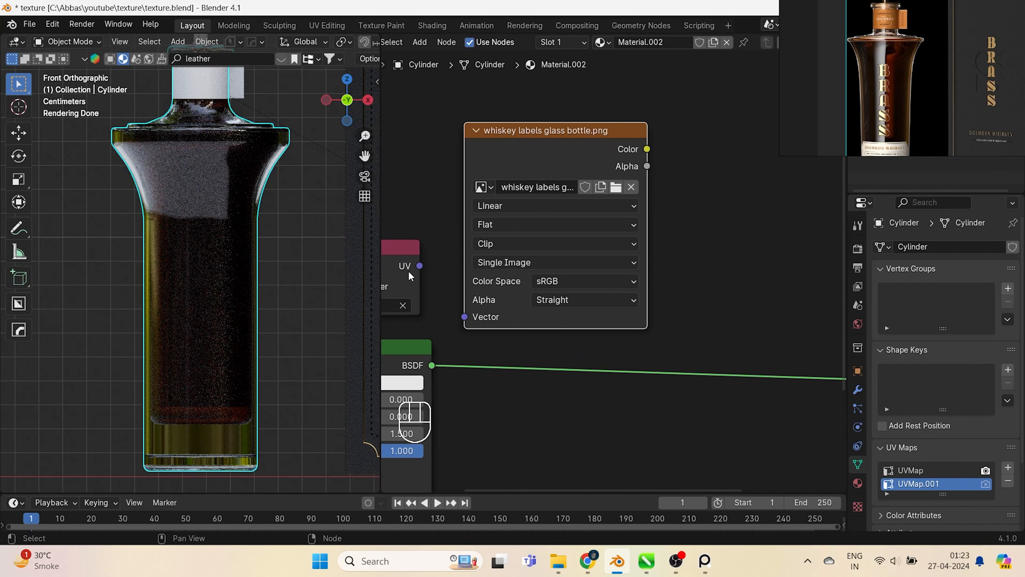
left_click_drag(420, 265, 462, 319)
Duplicate the glass Principled BSDF to beyond the label image node, and move the Material Output farther out to make room
scroll(545, 338, "down", 9)
middle_click_drag(750, 301, 602, 276)
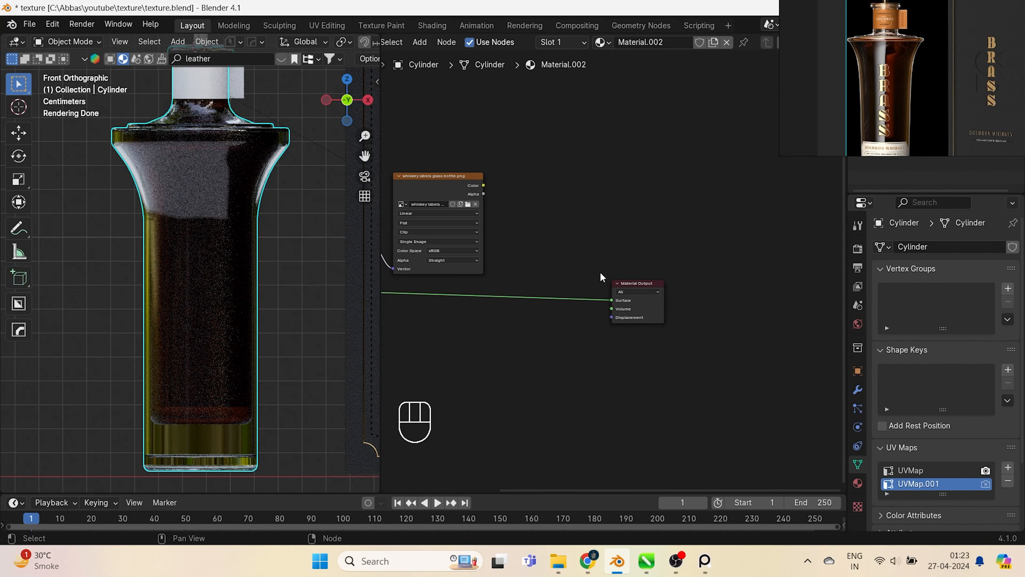
left_click_drag(624, 282, 680, 293)
middle_click_drag(589, 267, 827, 330)
middle_click_drag(753, 312, 644, 275)
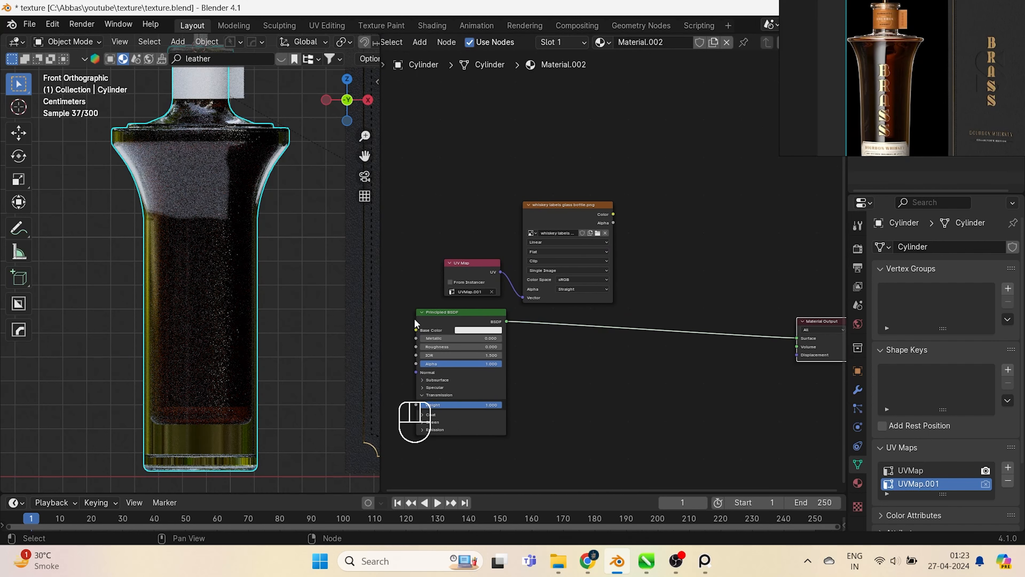
key("shift+d")
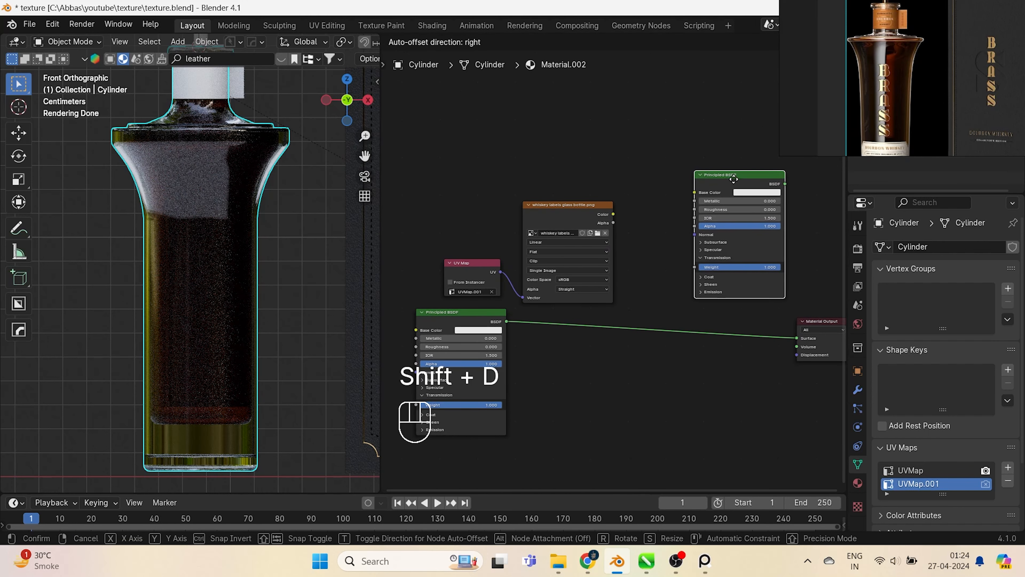
left_click(735, 182)
middle_click_drag(758, 274, 593, 235)
left_click_drag(669, 288, 766, 303)
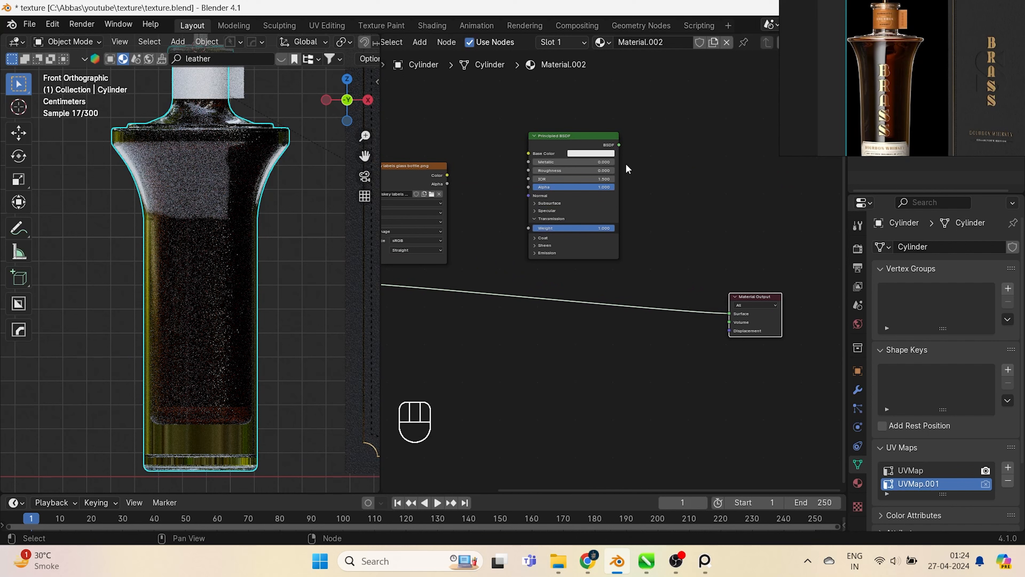
Mix both Principled BSDFs with a Mix Shader into the Material Output, linking the label image's Color to the duplicate's Base Color and Alpha to Fac
key("shift+a")
left_click(711, 250)
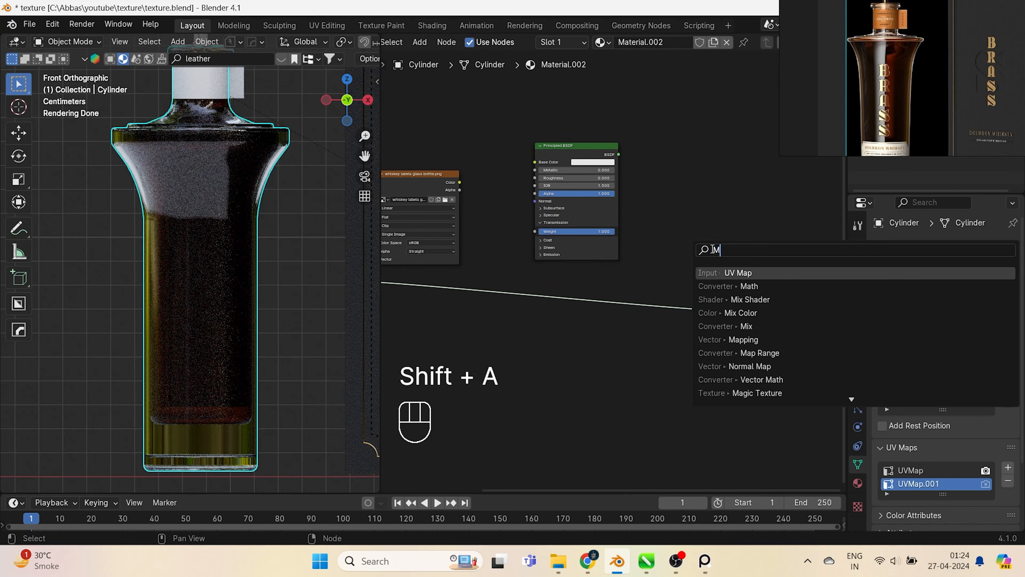
type("MIX")
left_click(750, 299)
left_click(686, 297)
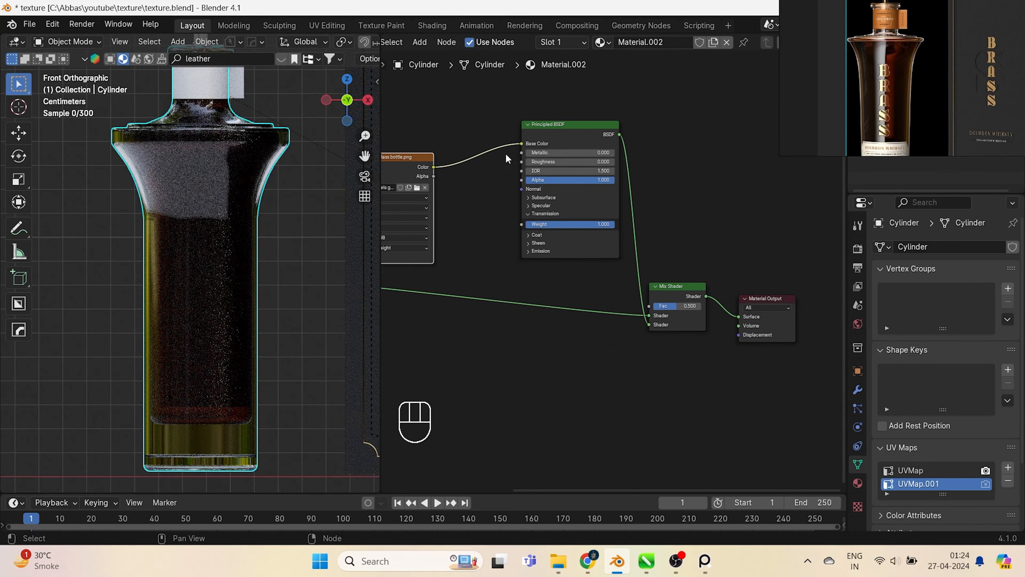
left_click_drag(434, 176, 649, 306)
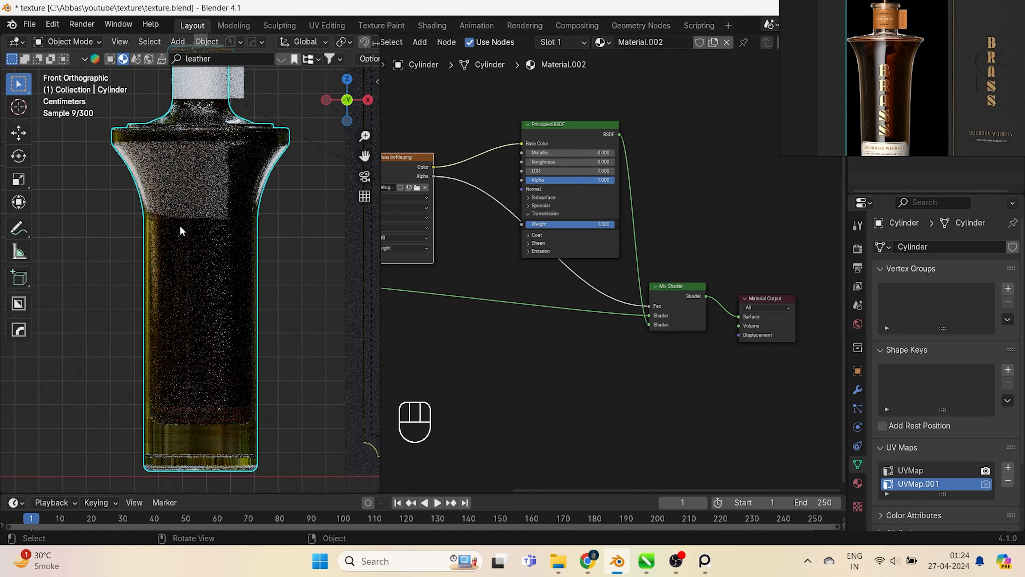
Check the bottle from an angle and the front, then widen the 3D viewport and switch the node area to the Image Editor
middle_click_drag(468, 115, 521, 148)
mouse_move(169, 284)
middle_mouse_down()
mouse_move(227, 283)
mouse_move(175, 272)
middle_mouse_up()
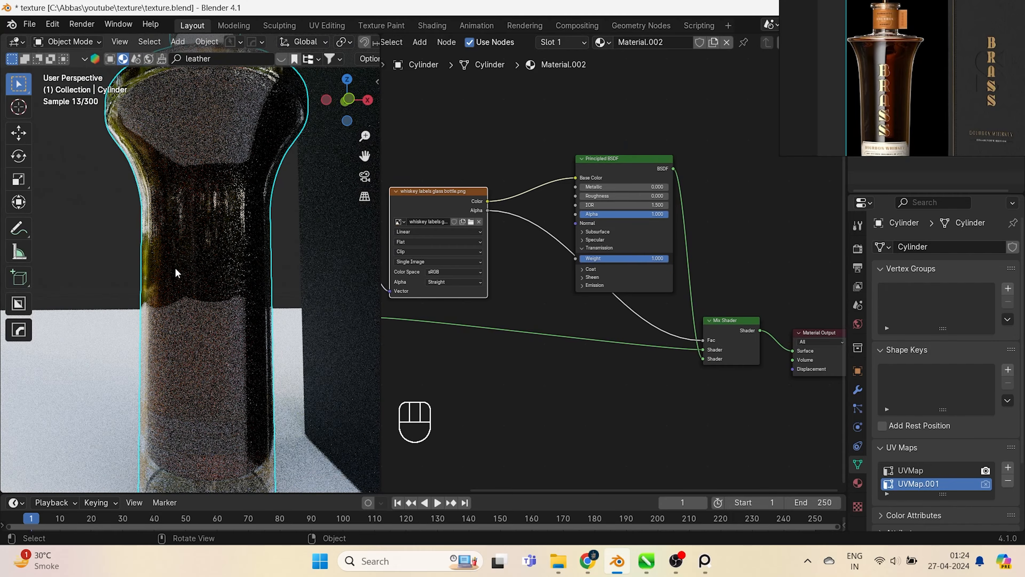
key("KP_1")
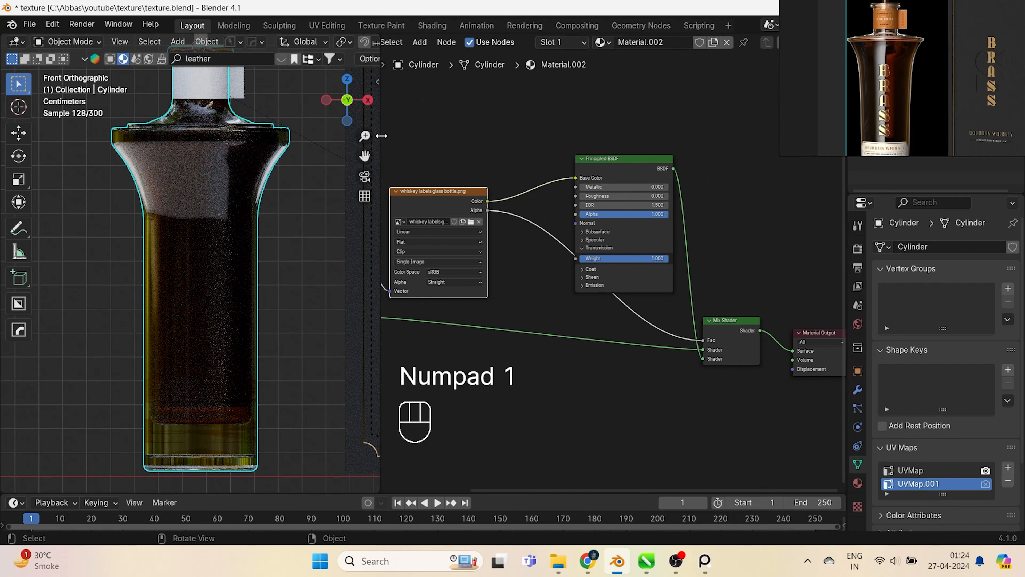
left_click_drag(381, 135, 434, 136)
left_click(449, 42)
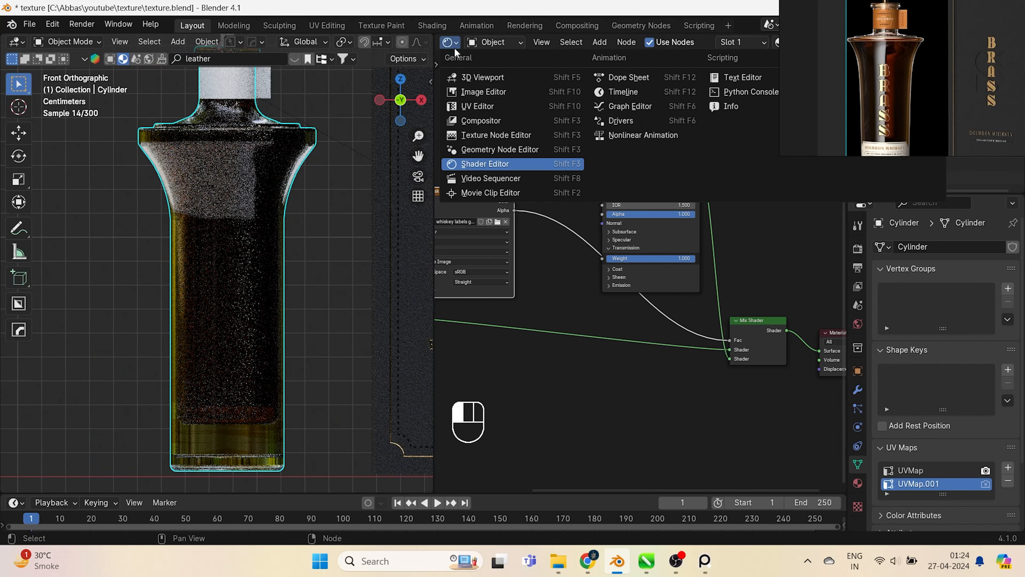
left_click(484, 91)
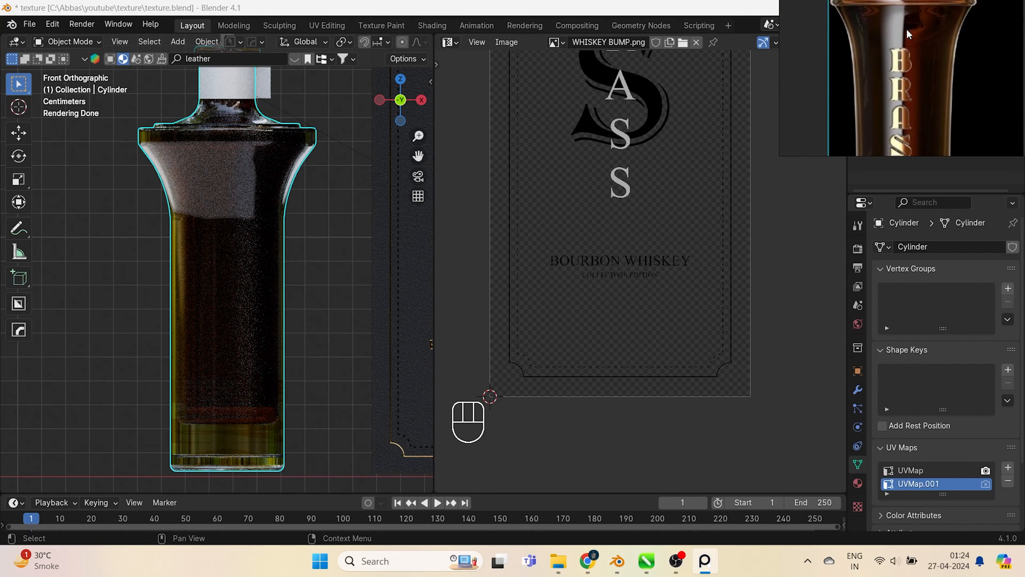
scroll(222, 262, "down", 3)
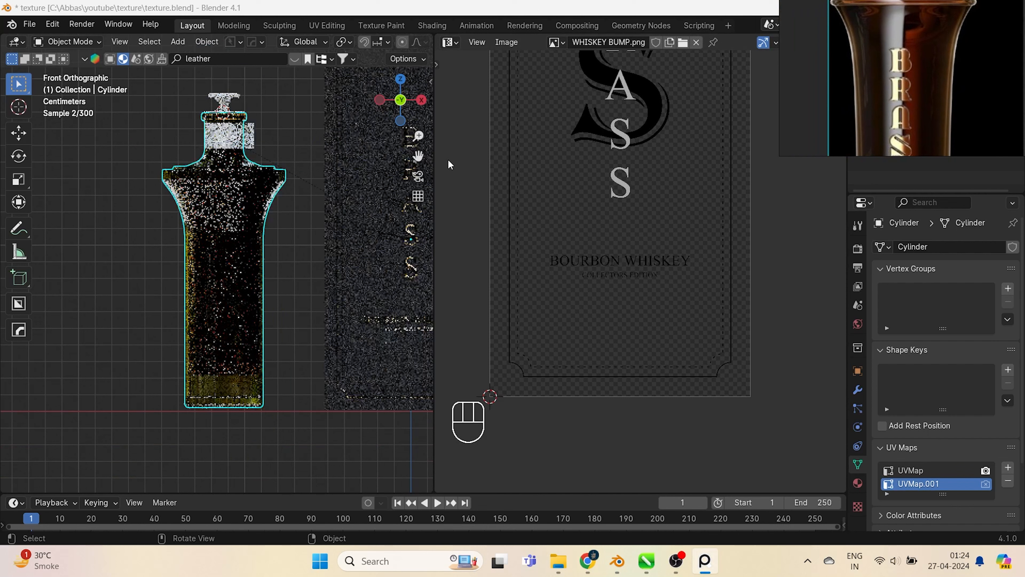
left_click(557, 42)
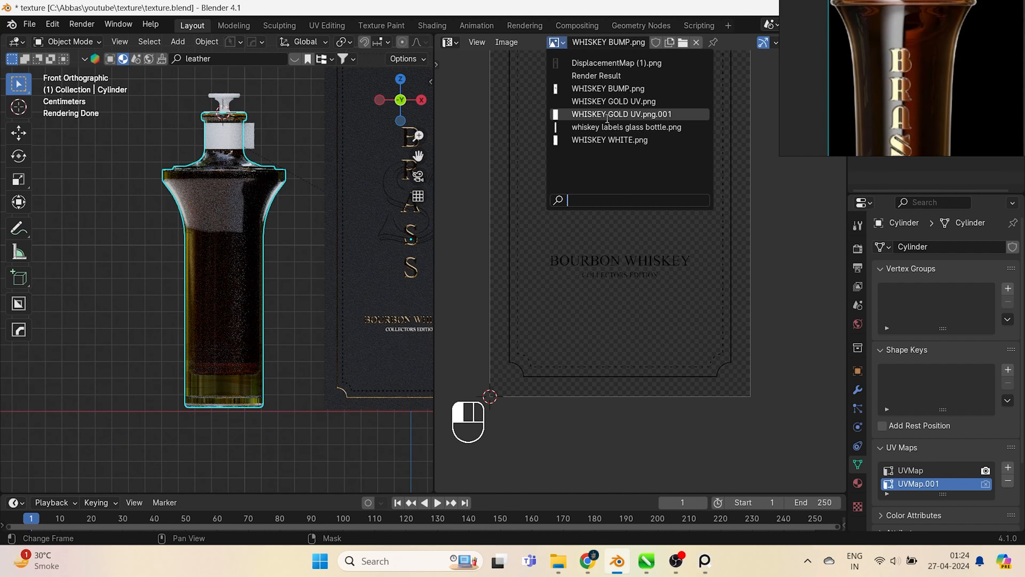
left_click(605, 116)
scroll(604, 134, "down", 2)
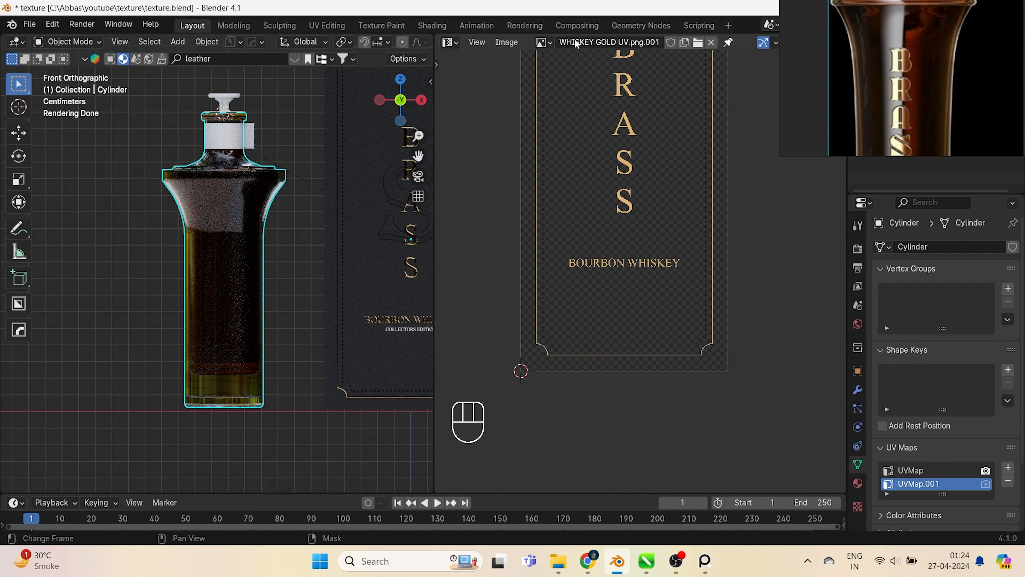
Display whiskey labels glass bottle.png in the Image Editor
left_click(543, 42)
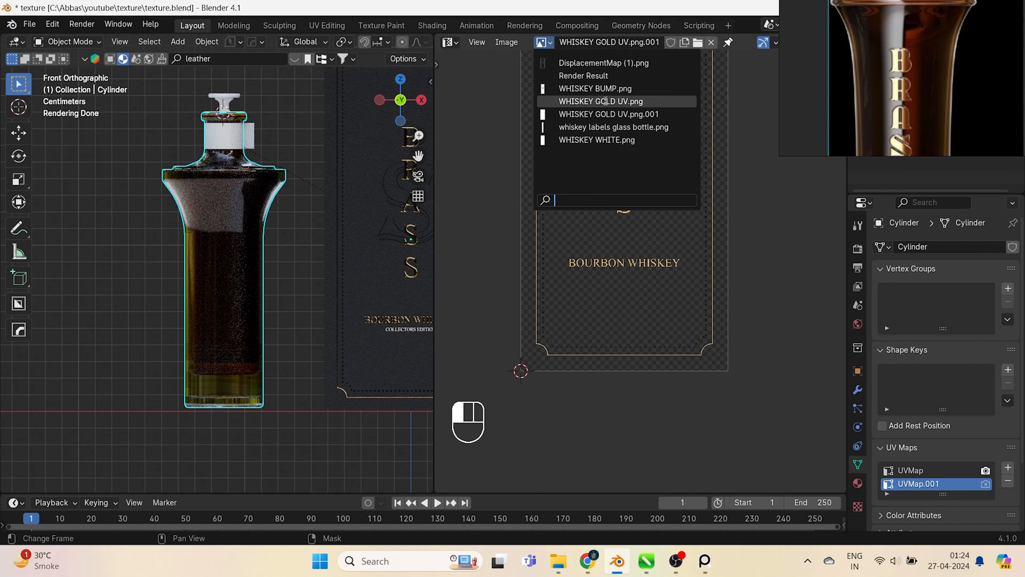
left_click(606, 126)
scroll(504, 194, "down", 4)
Select the bottle's entire mesh in Edit Mode, move all its UVs along X clear of the label image, and return to Object Mode
key("Tab")
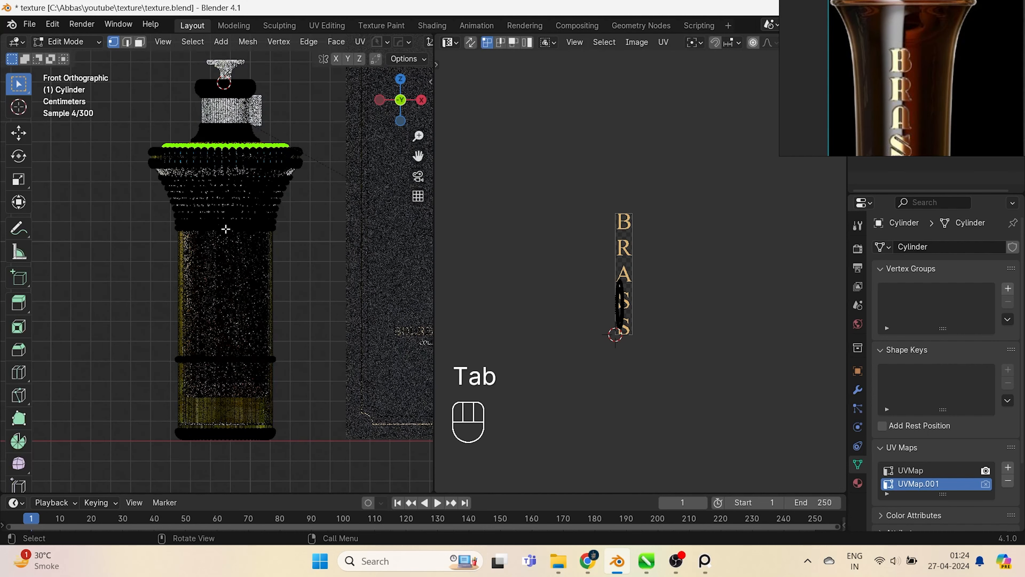
scroll(331, 316, "up", 1)
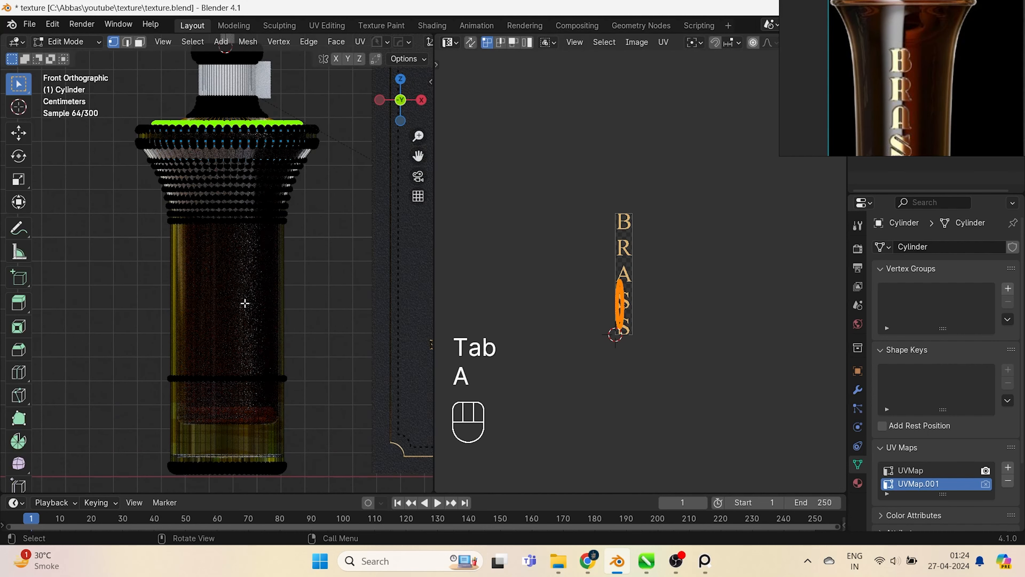
key("a")
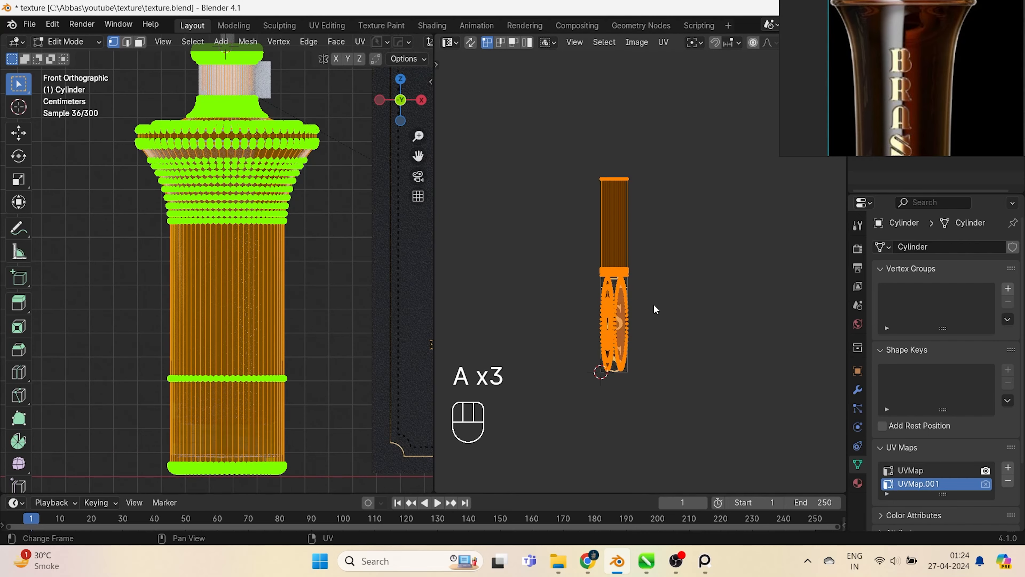
key("g")
key("x")
key("x")
key("x")
key("Tab")
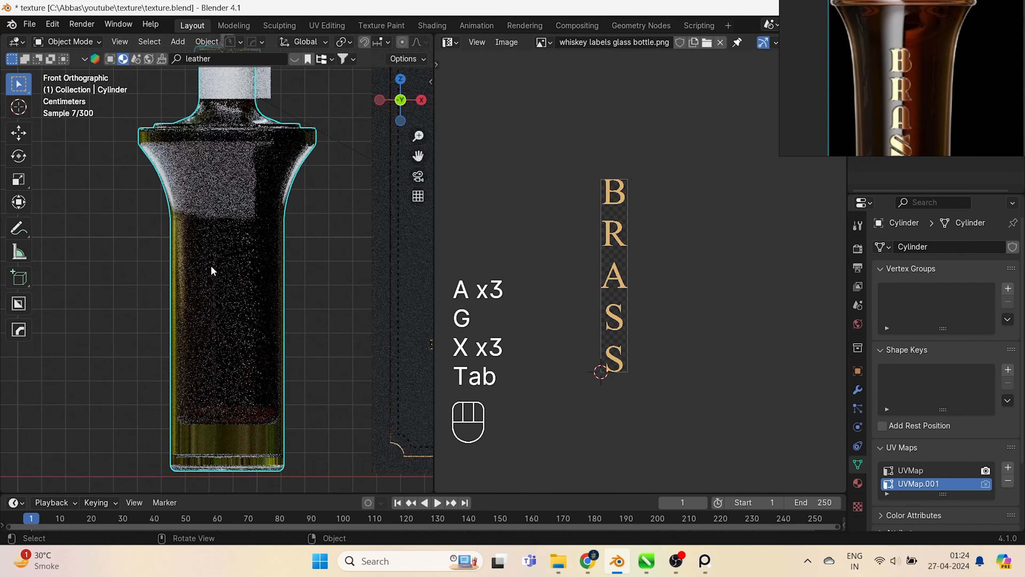
Re-enter Edit Mode, undo the accidental vertex merge, and select a narrow vertical strip of faces along the bottle's front centre
scroll(213, 271, "up", 1)
key("Tab")
key("4")
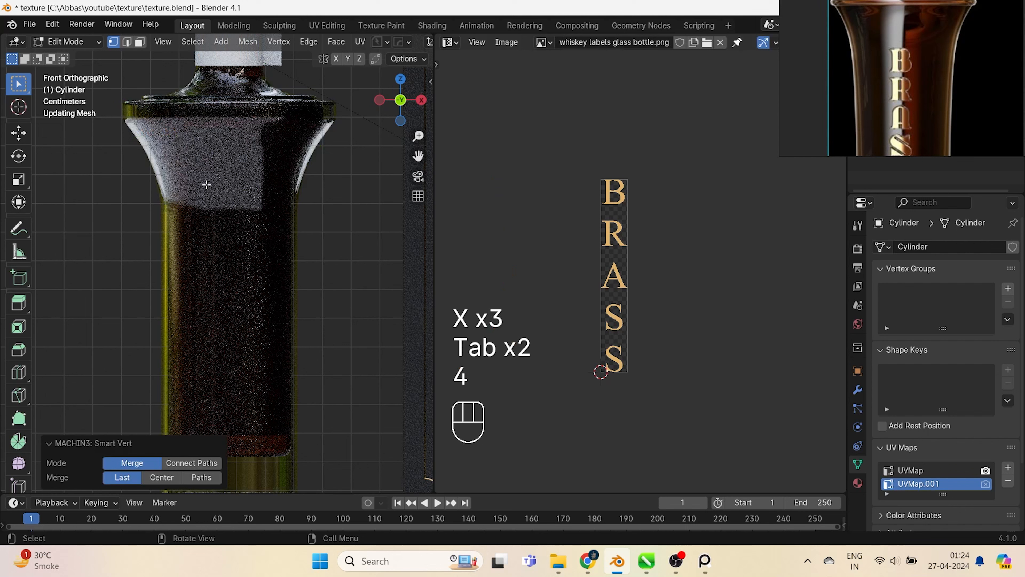
key("ctrl+z")
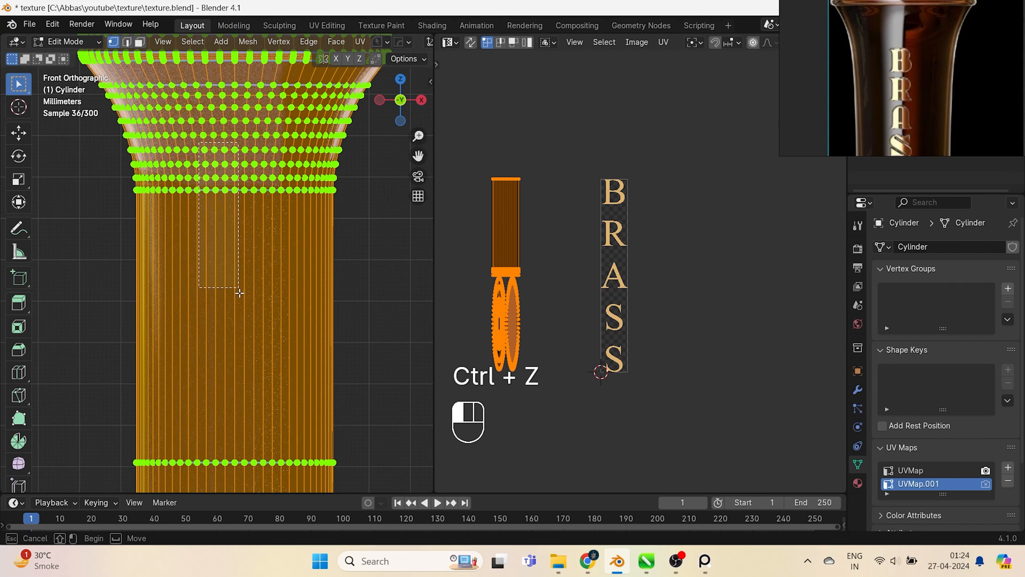
left_click_drag(258, 480, 258, 480)
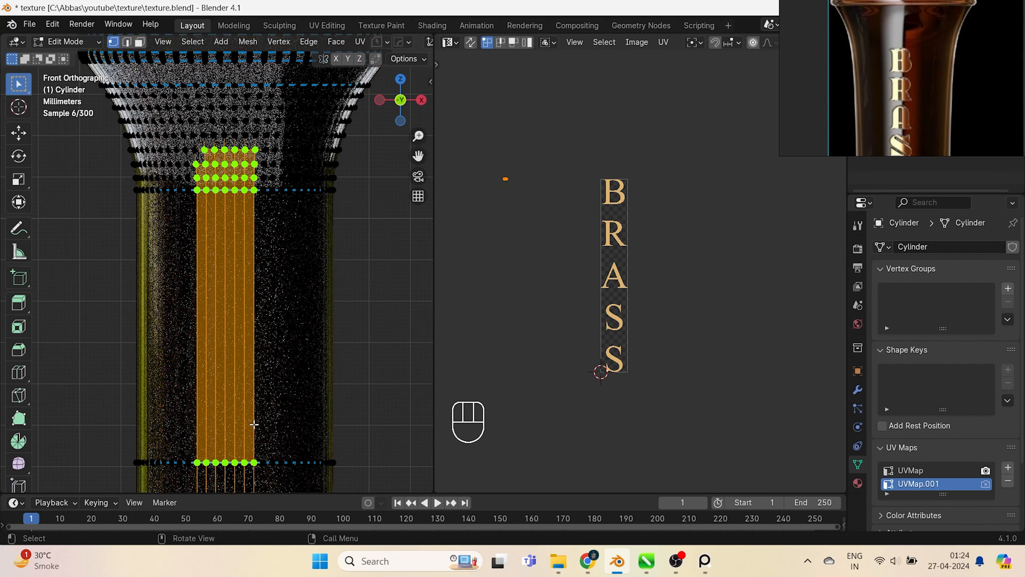
key("3")
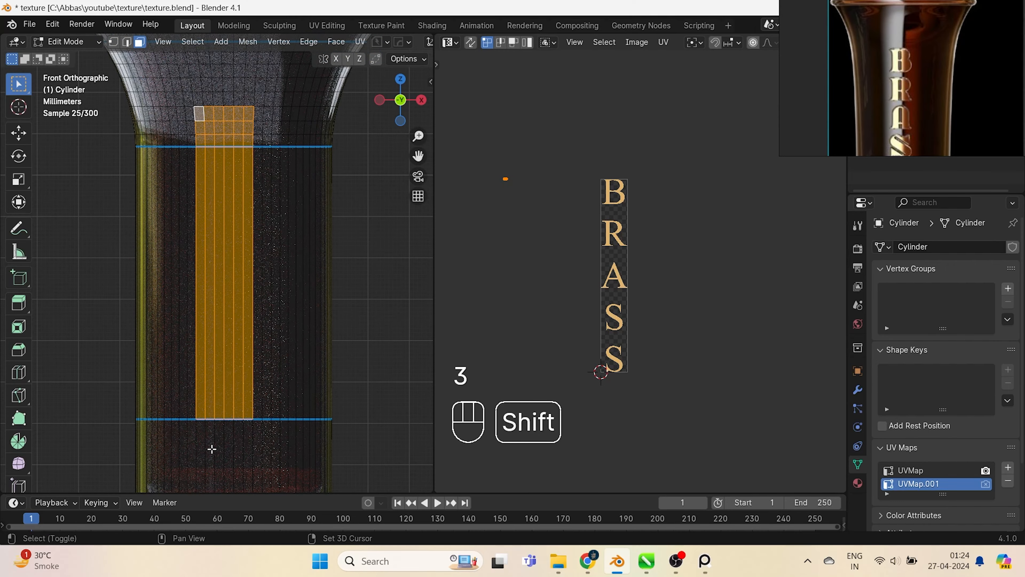
Extend the front strip's face selection down to the bottle's base, and add one more full-height column of faces beside it
scroll(225, 431, "down", 2)
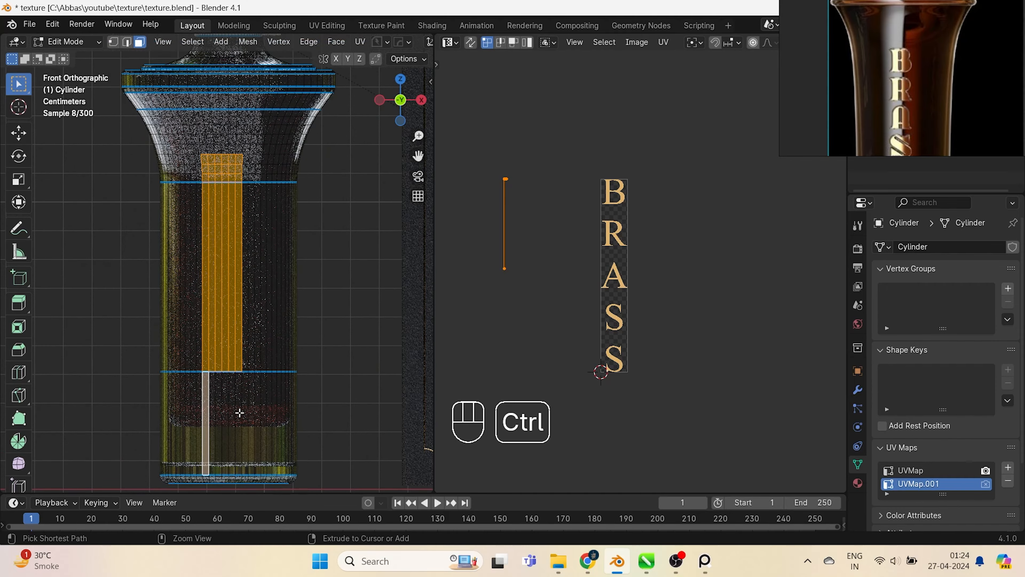
left_click(240, 403, "ctrl")
scroll(247, 160, "up", 2)
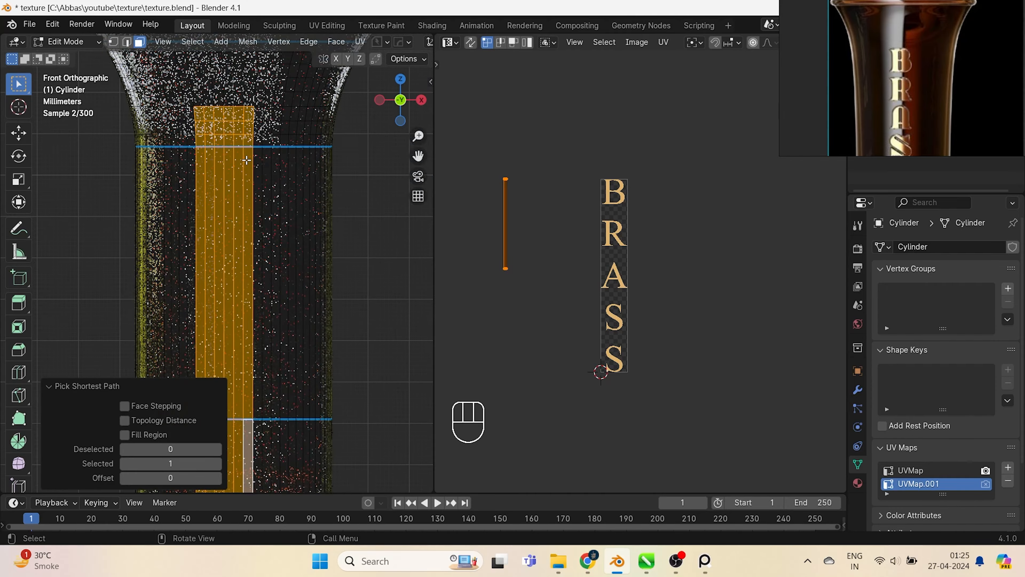
left_click(252, 111, "shift")
scroll(250, 436, "down", 2)
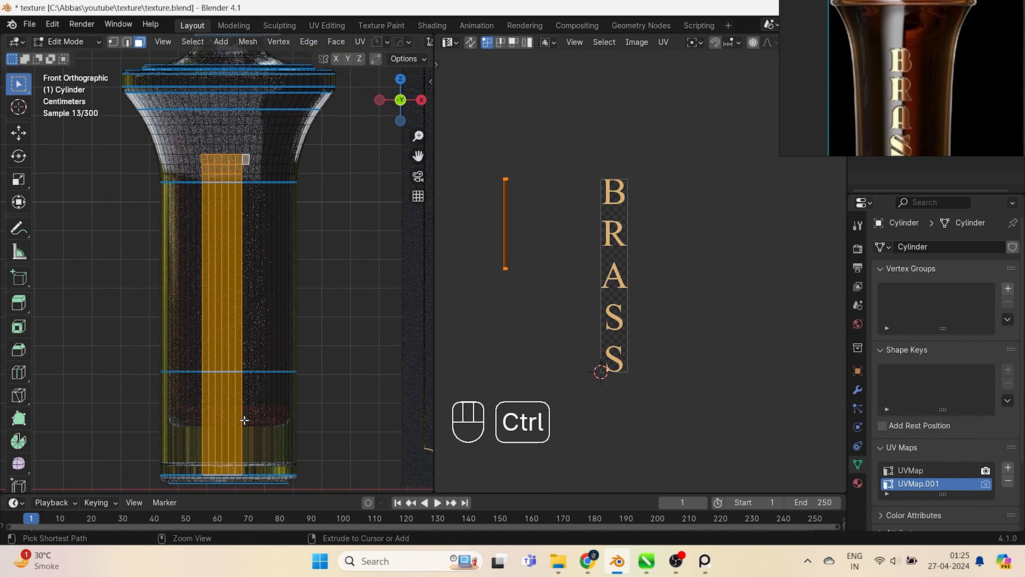
left_click(245, 421, "ctrl")
Unwrap the selected front strip's UVs with Cube Projection
middle_click_drag(255, 358, 332, 325, "shift")
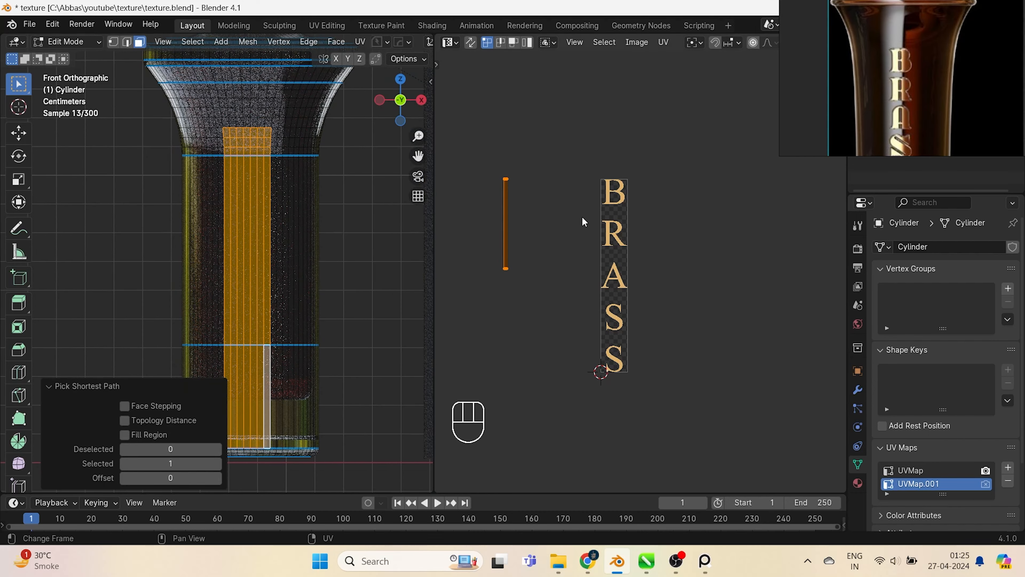
key("a")
key("u")
left_click(634, 262)
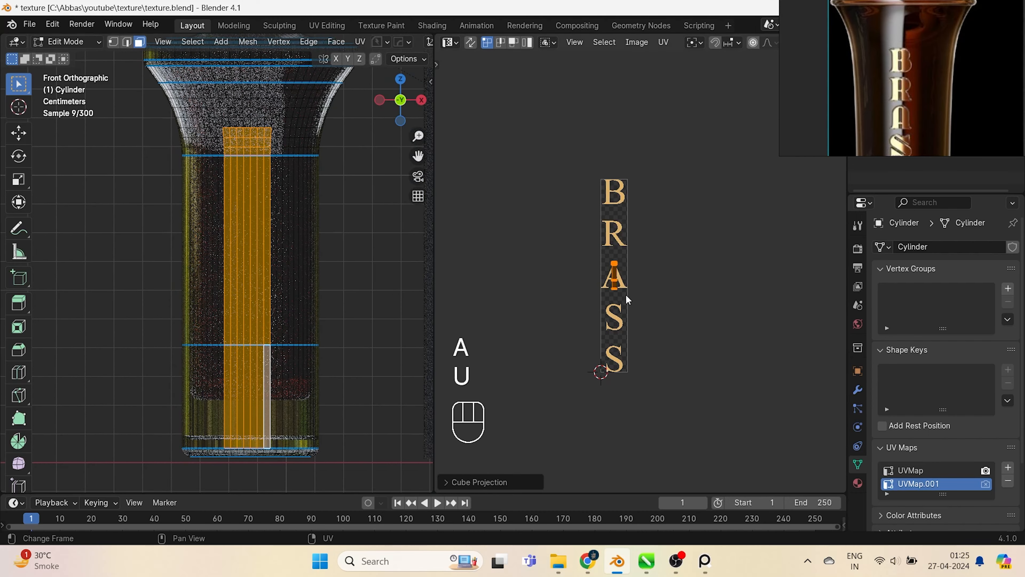
Scale the front strip's UVs up until they enclose the BRASS lettering, return to Object Mode, and save the file
key("s")
key("s")
key("s")
key("s")
left_click(662, 478)
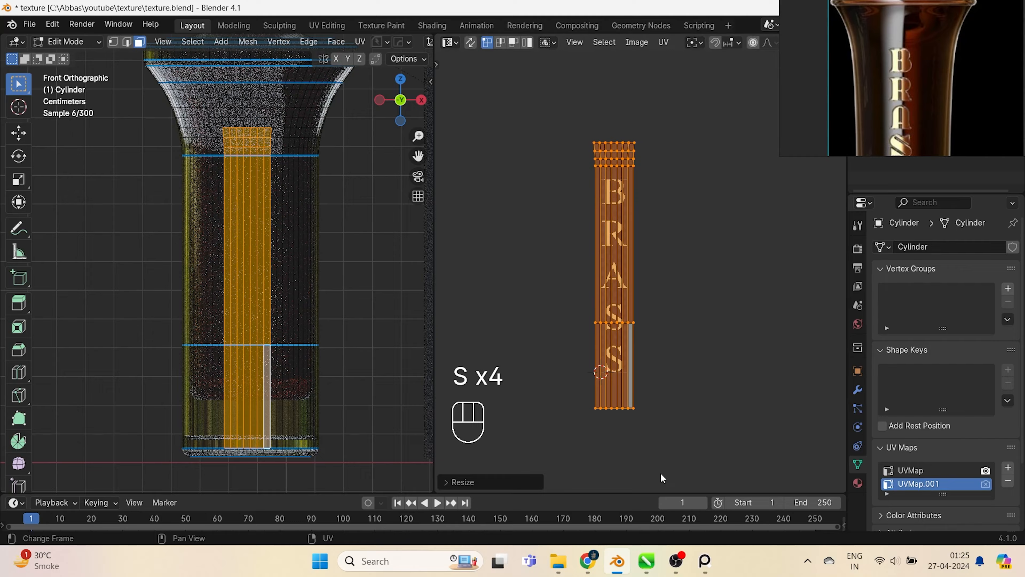
middle_click_drag(217, 334, 246, 322)
key("Tab")
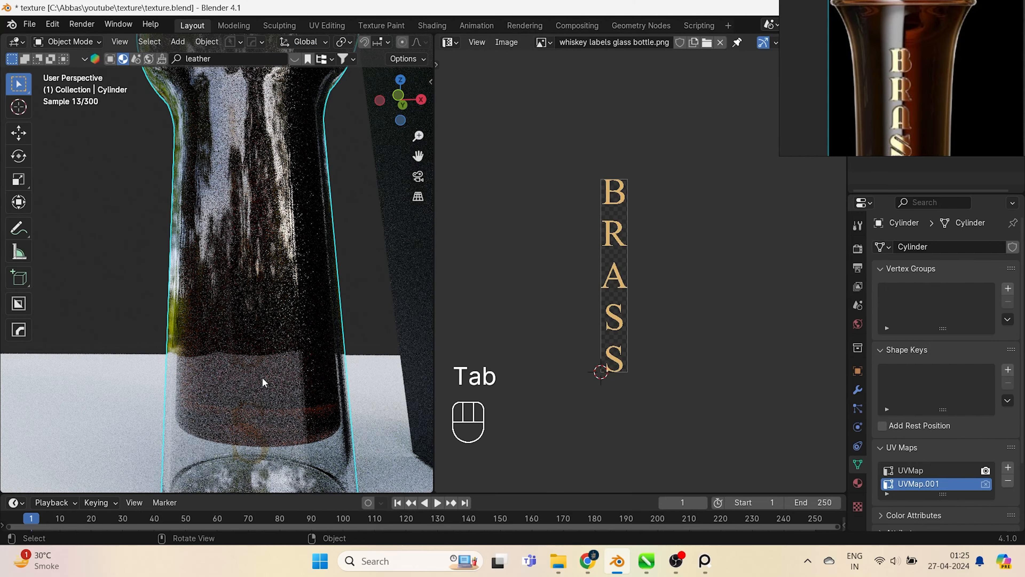
key("Tab")
key("Tab")
key("ctrl+s")
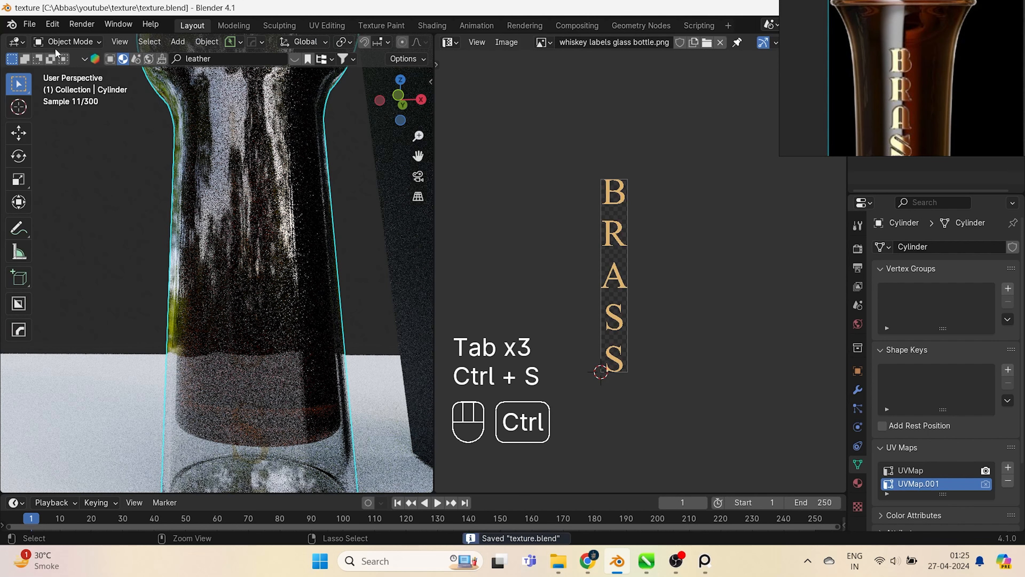
Swap the two editor areas to a UV Editor and a 3D Viewport, and show the bottle in Rendered shading
left_click(15, 41)
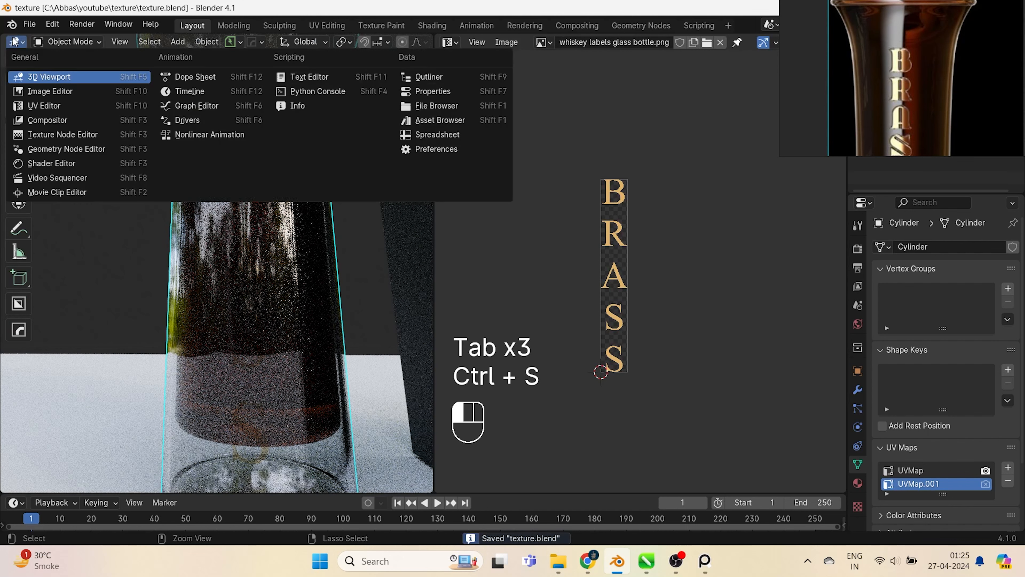
left_click(58, 107)
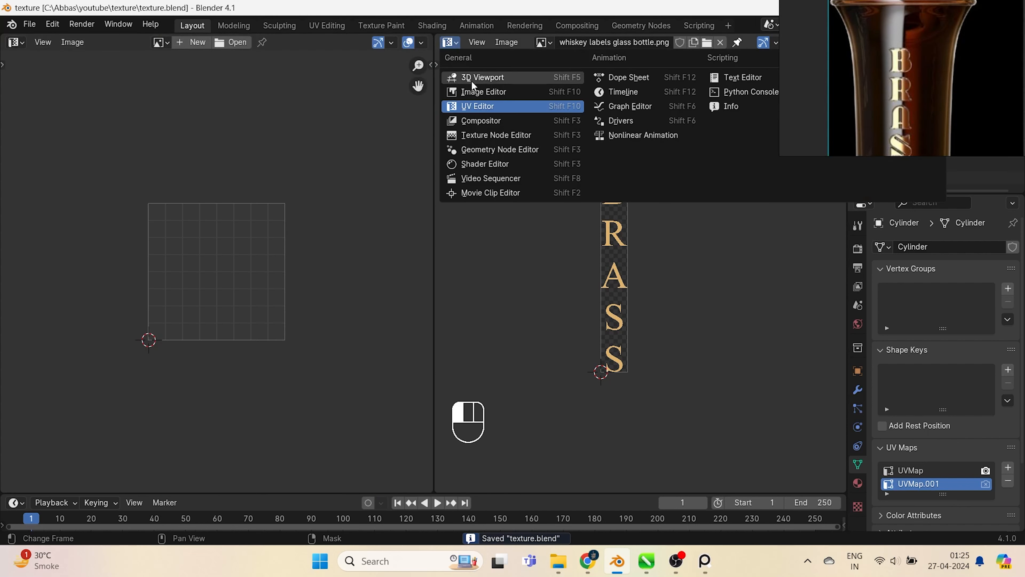
left_click(473, 80)
middle_click_drag(533, 272, 608, 258, "shift")
scroll(533, 299, "up", 2)
middle_click_drag(527, 298, 608, 274, "shift")
scroll(546, 301, "up", 2)
middle_click_drag(517, 316, 581, 350)
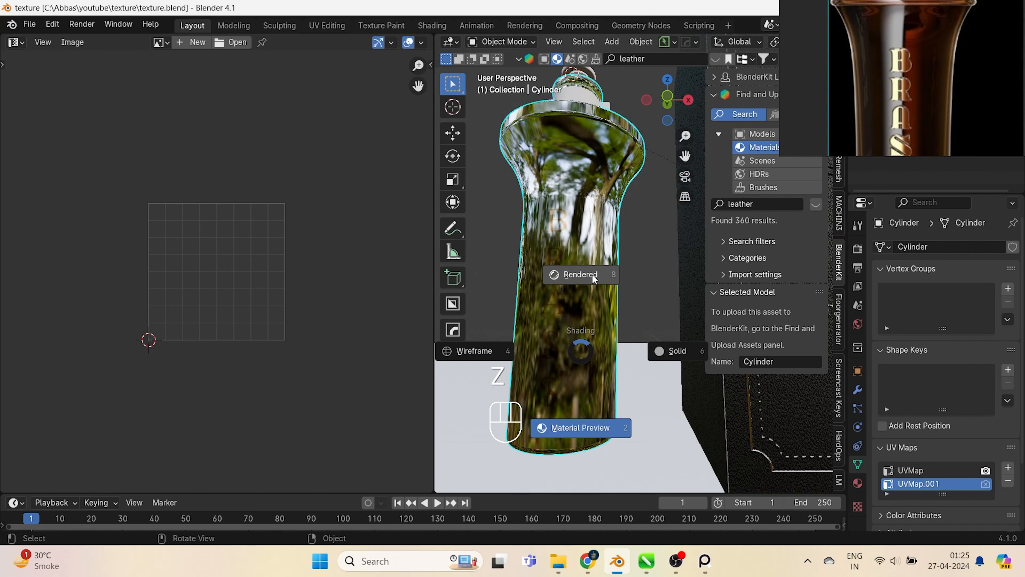
left_click(592, 274)
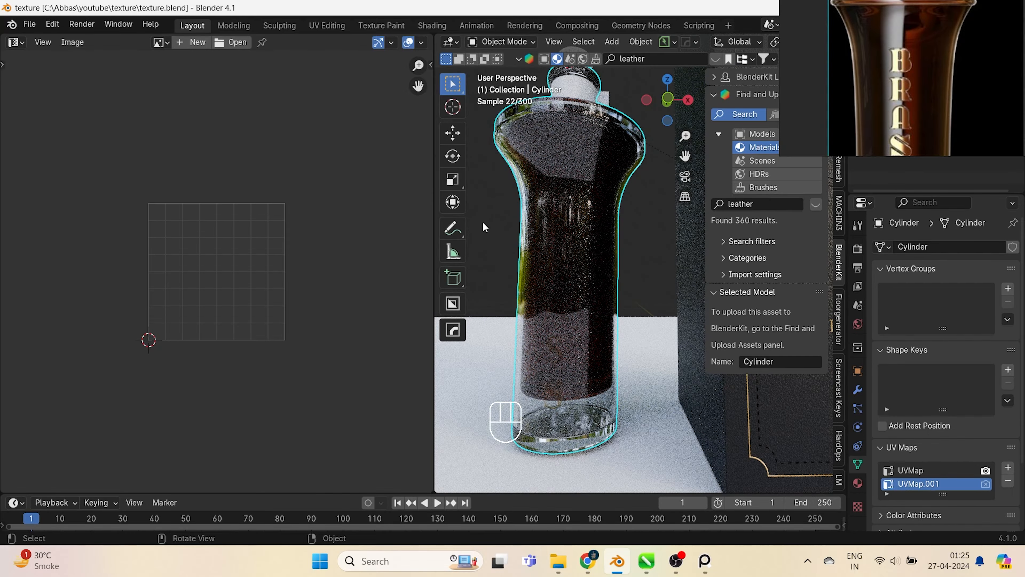
Hide the glass bottle briefly to view the liquid inside, and undo the hiding
middle_click_drag(558, 261, 619, 269)
scroll(577, 254, "up", 2)
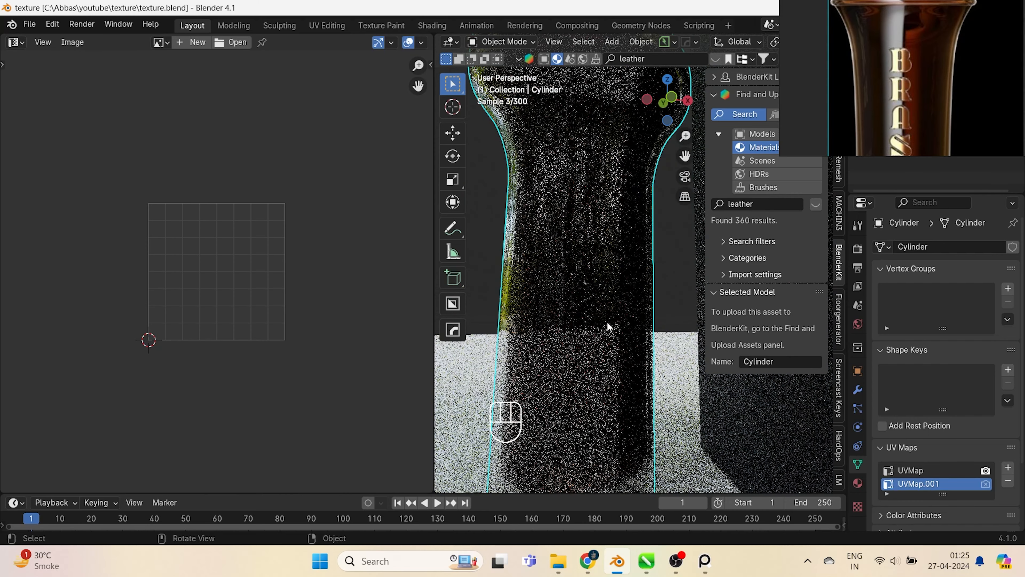
key("h")
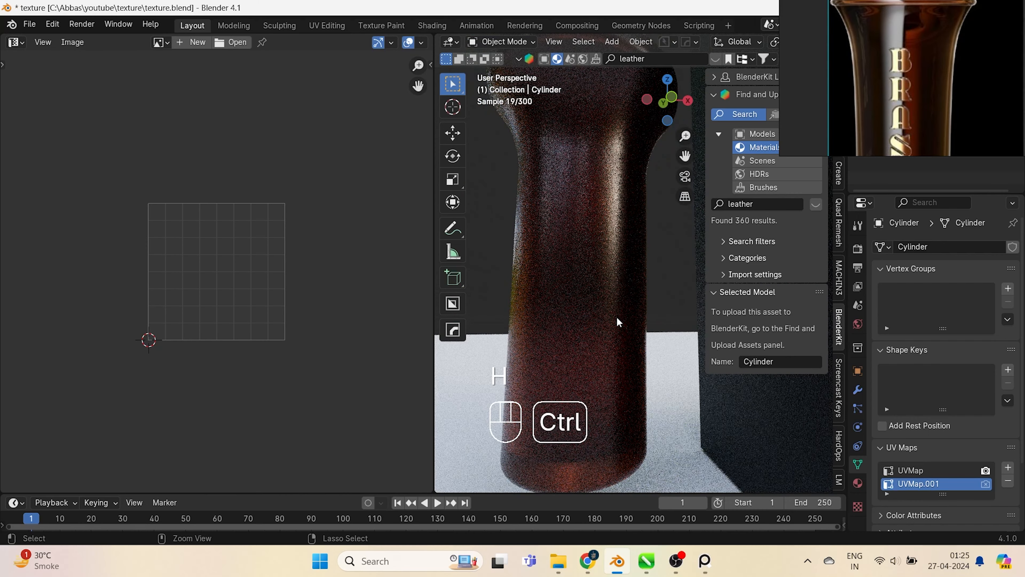
key("ctrl+z")
key("Tab")
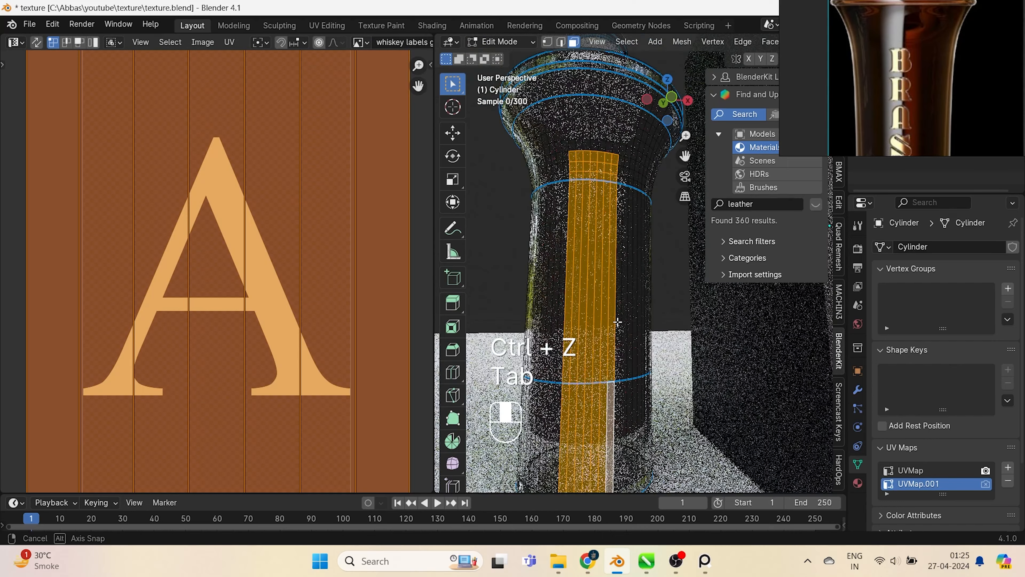
key("Tab")
Open the bottle material in the Shader Editor and set the lettering Principled BSDF's Metallic to 1
left_click(15, 42)
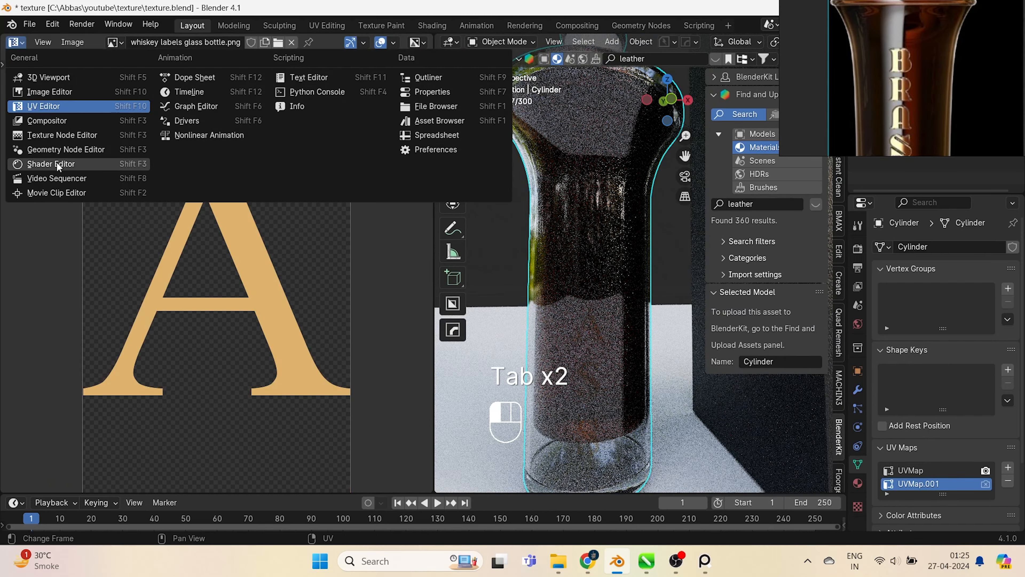
left_click(44, 165)
middle_click_drag(525, 311, 543, 325)
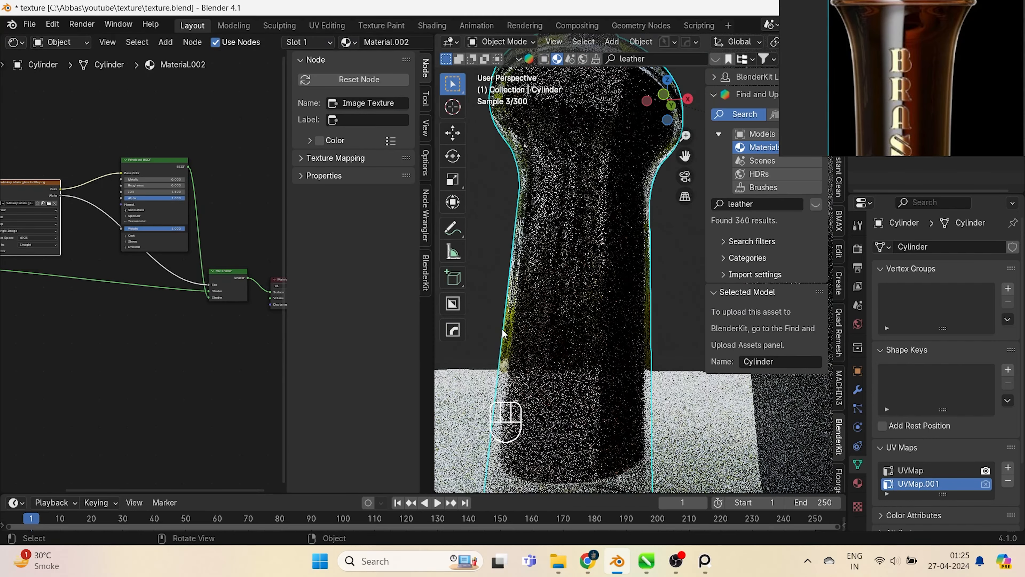
scroll(135, 178, "up", 3)
left_click(134, 181)
type("1")
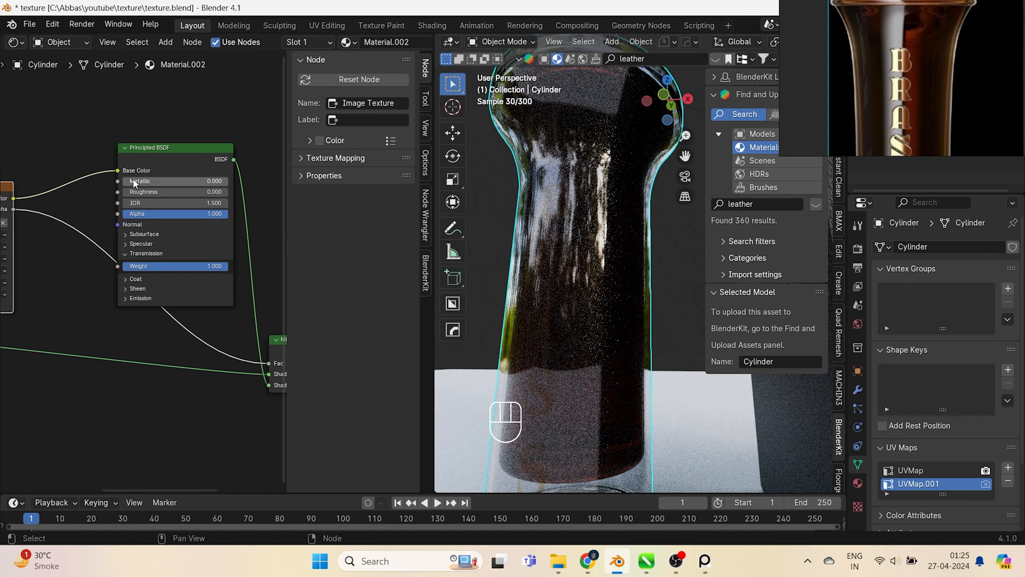
key("Return")
Set the lettering Principled BSDF's Transmission Weight to 0 and its Roughness to 0.2
middle_click_drag(579, 269, 594, 269)
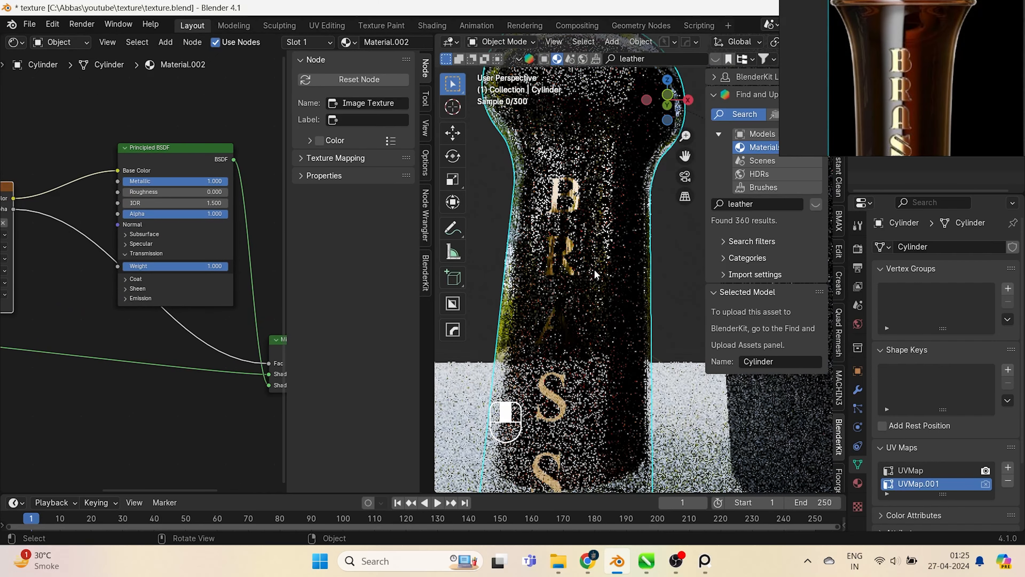
scroll(182, 240, "up", 3)
left_click_drag(183, 267, 50, 267)
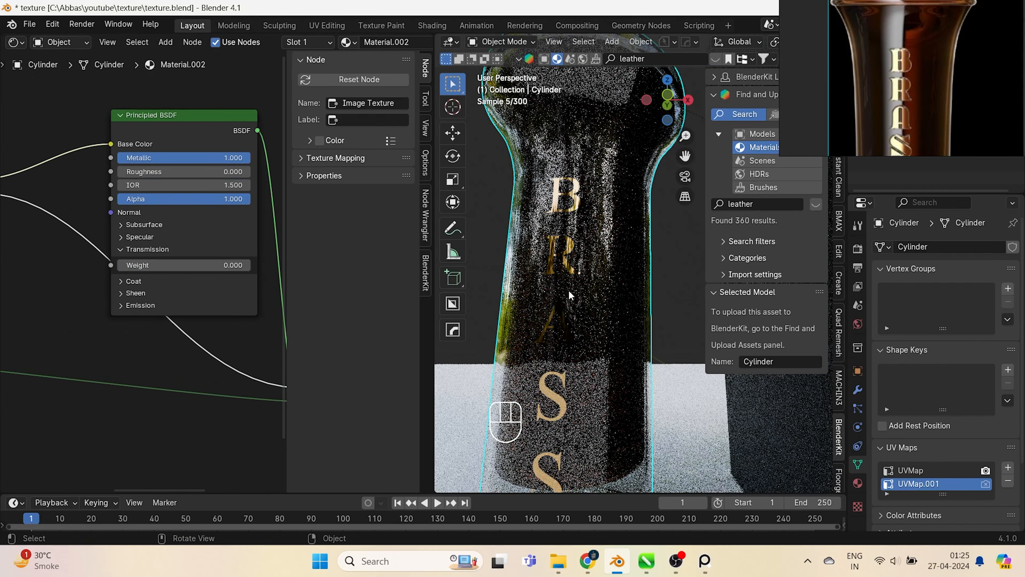
middle_click_drag(570, 295, 600, 309)
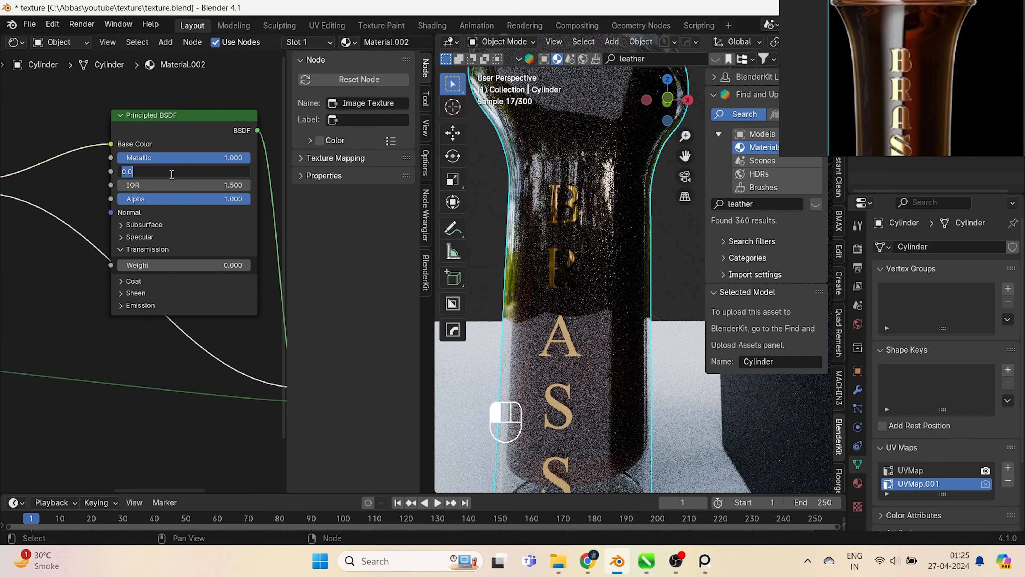
key("Return")
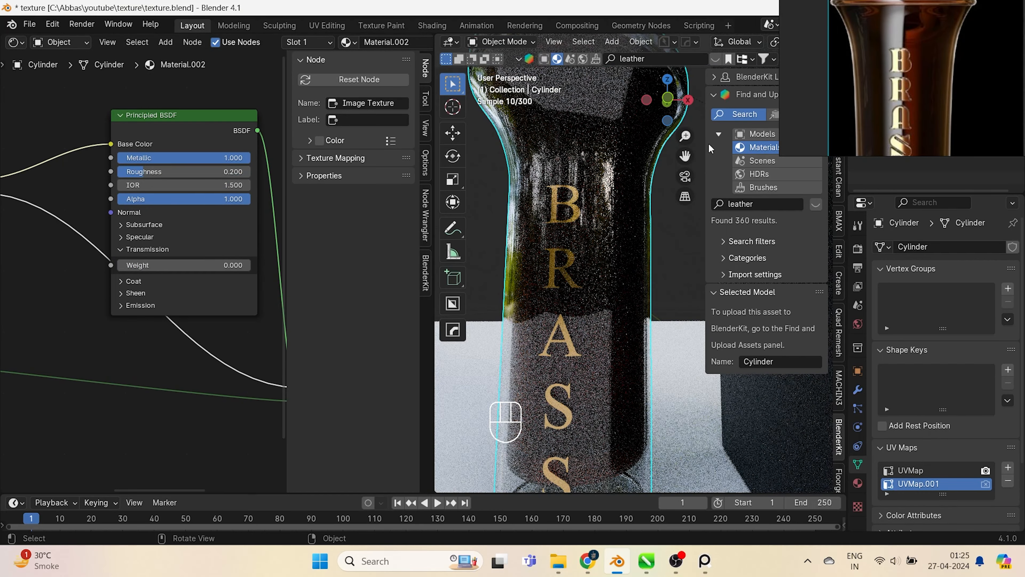
Show the bottle in front orthographic view and open its front strip UVs in the UV Editor in Edit Mode
scroll(613, 242, "up", 1)
mouse_move(612, 242)
middle_mouse_down("shift")
mouse_move(628, 234)
mouse_move(617, 258)
middle_mouse_up("shift")
scroll(621, 256, "down", 3)
key("KP_4")
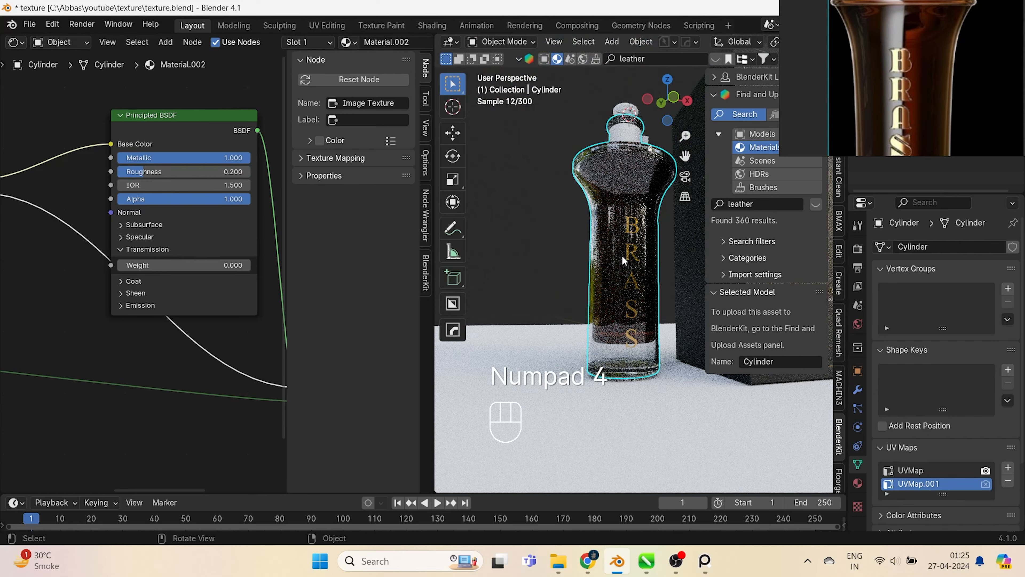
key("KP_1")
scroll(615, 234, "up", 3)
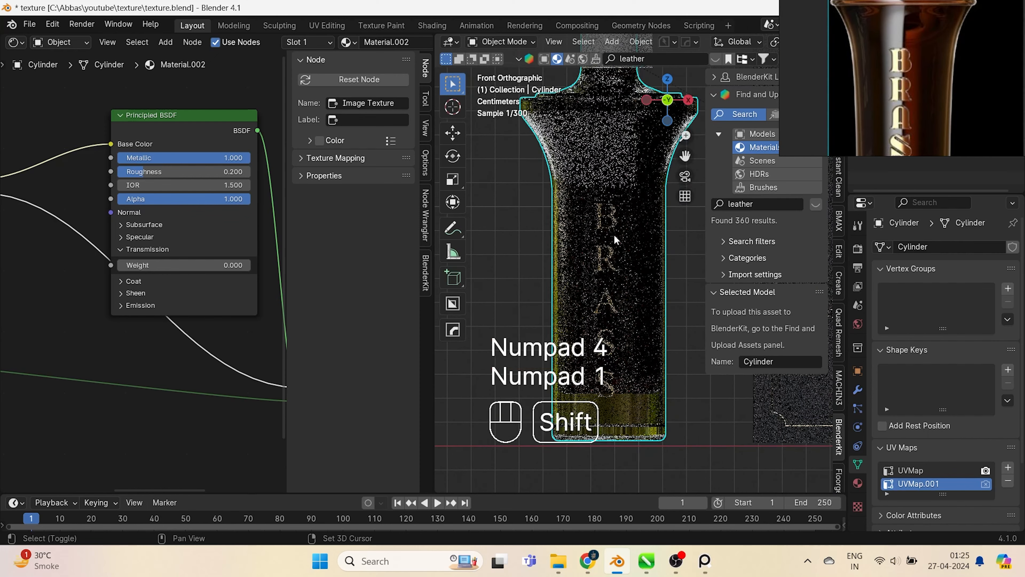
middle_click_drag(613, 235, 625, 253, "shift")
left_click(20, 42)
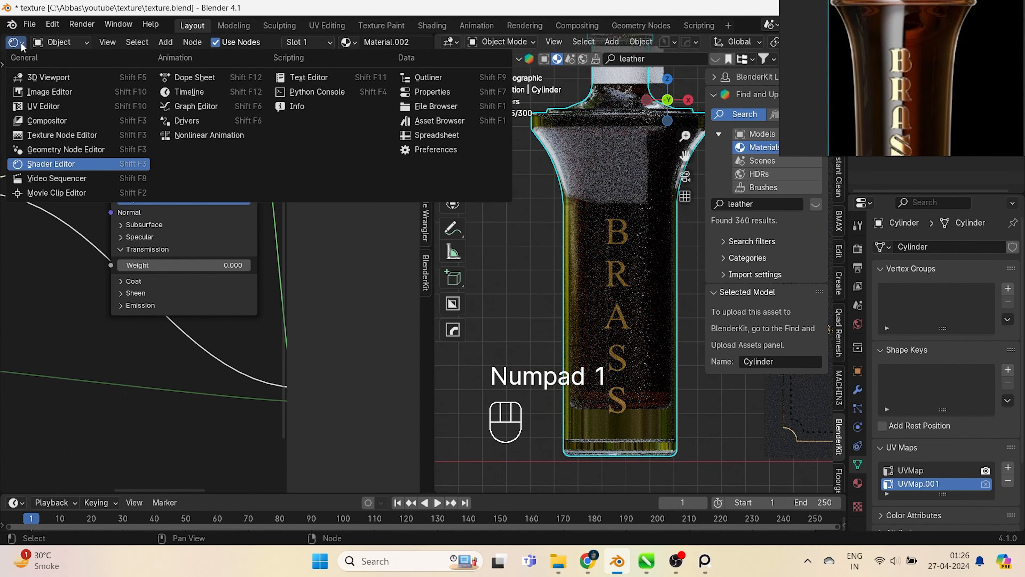
left_click(41, 106)
key("Tab")
Scale the strip's UVs up slightly and shift them down along Y over the BRASS image, and return to Object Mode
scroll(224, 267, "down", 9)
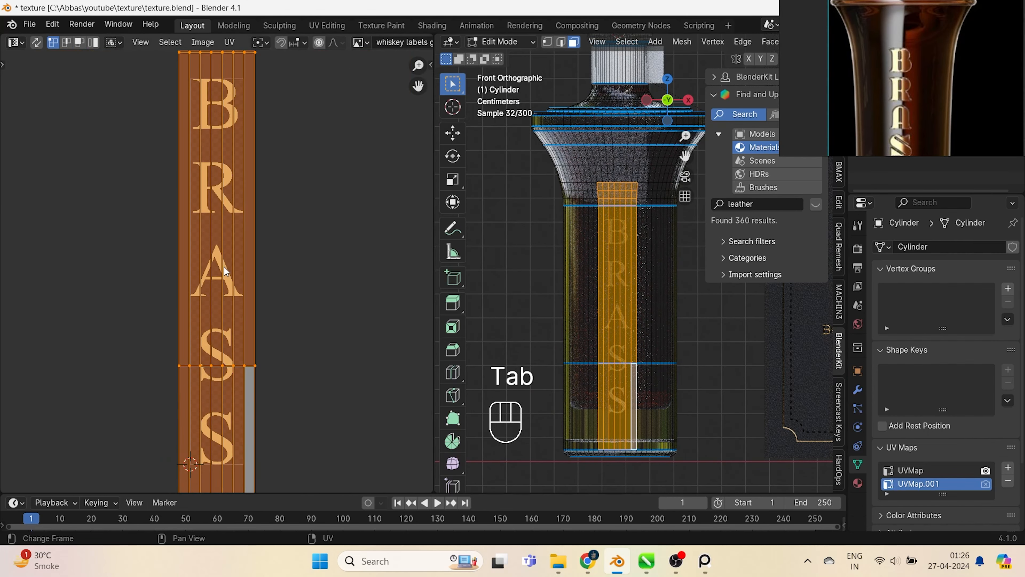
key("s")
left_click(237, 261)
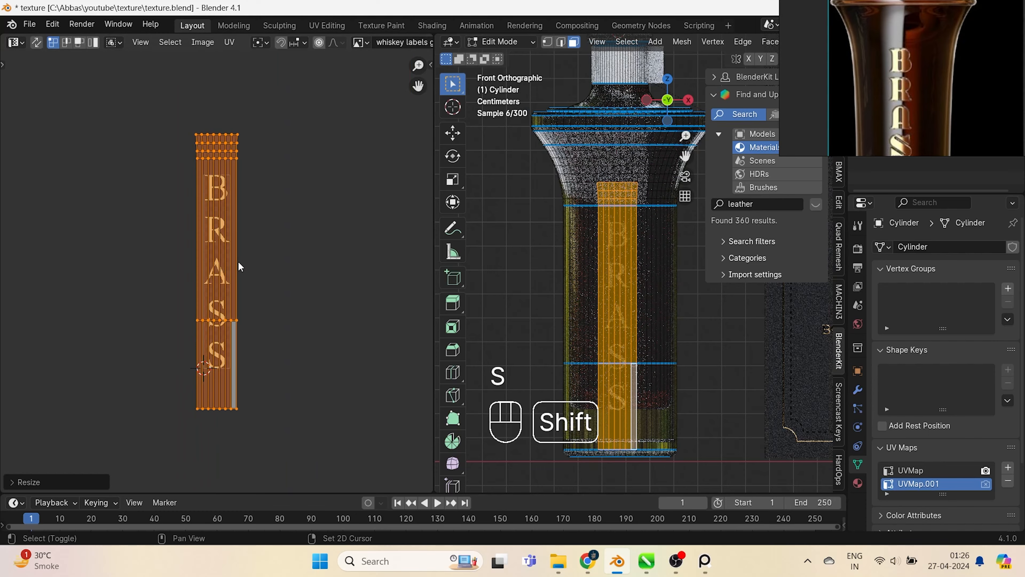
key("g")
key("y")
key("y")
left_click(227, 238)
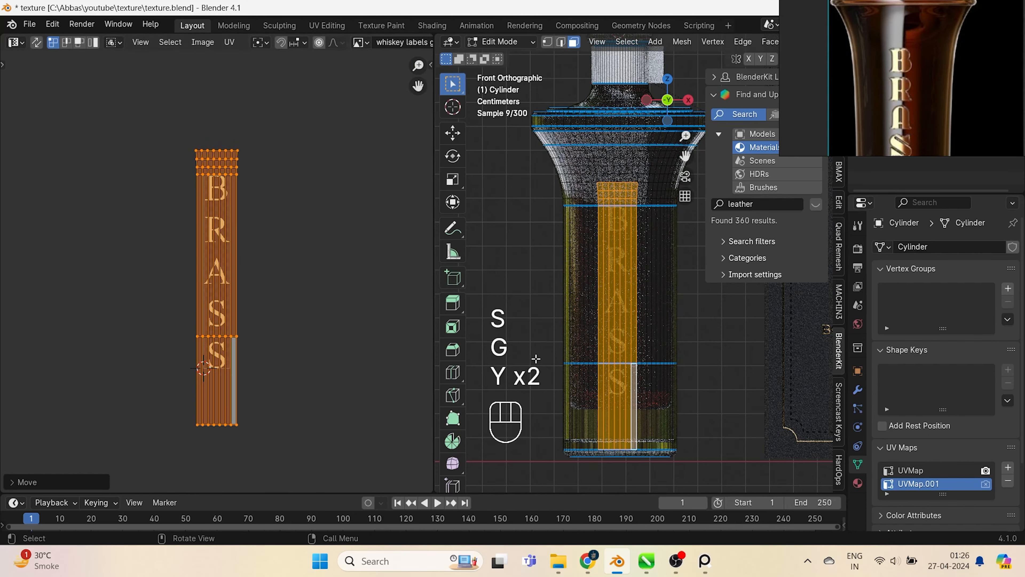
key("Tab")
Return to the Shader Editor and move the Principled BSDF node away from the label Image Texture to make room
left_click(14, 42)
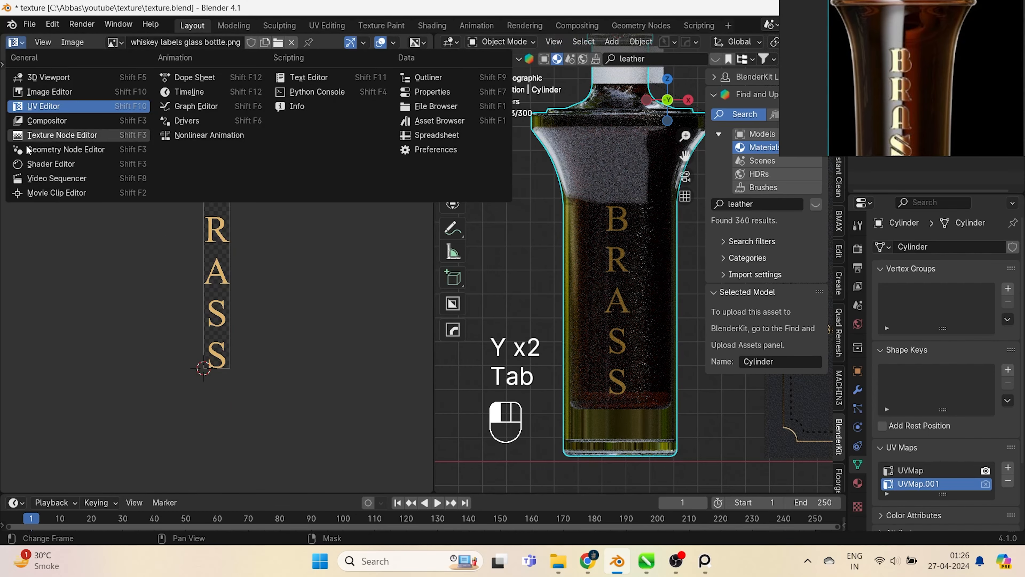
left_click(48, 163)
middle_click_drag(85, 178, 226, 231)
scroll(213, 237, "up", 3)
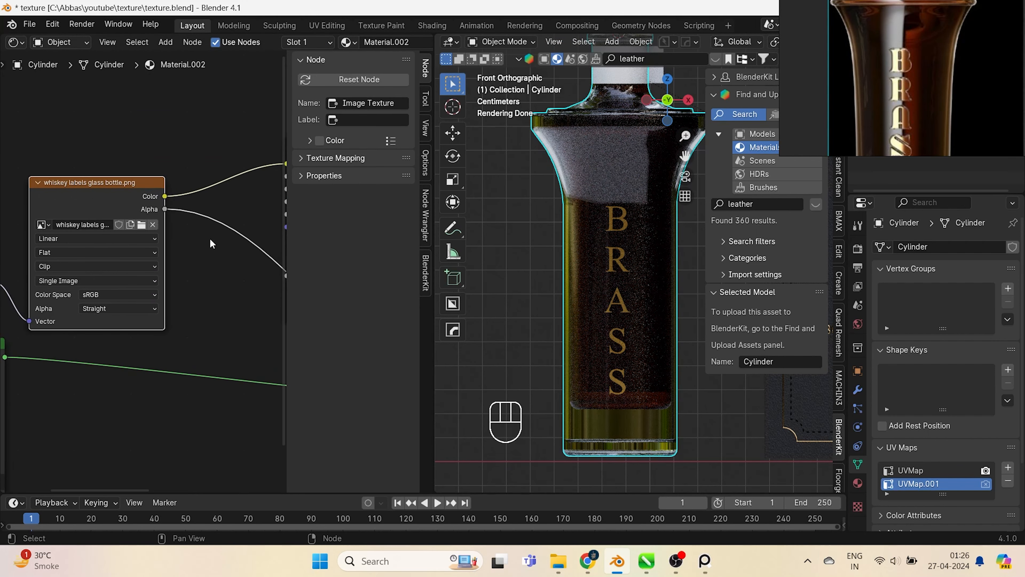
middle_click_drag(285, 157, 178, 164)
left_click_drag(179, 165, 279, 169)
middle_click_drag(149, 307, 165, 258)
Add a Bump node, feed its Height from the label image's Color, and connect its Normal to the Principled BSDF's Normal
key("shift+a")
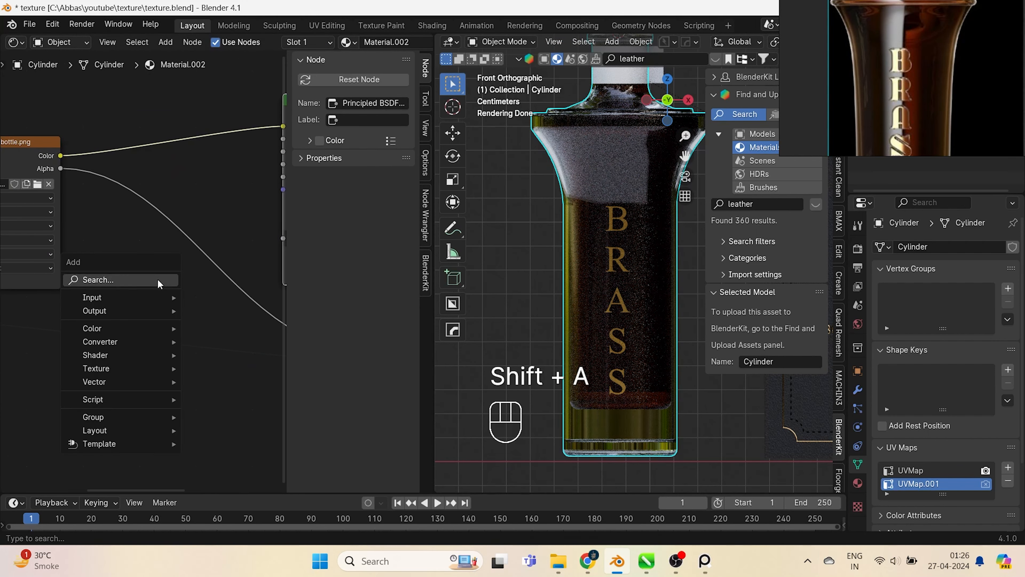
left_click(159, 280)
type("BUMP")
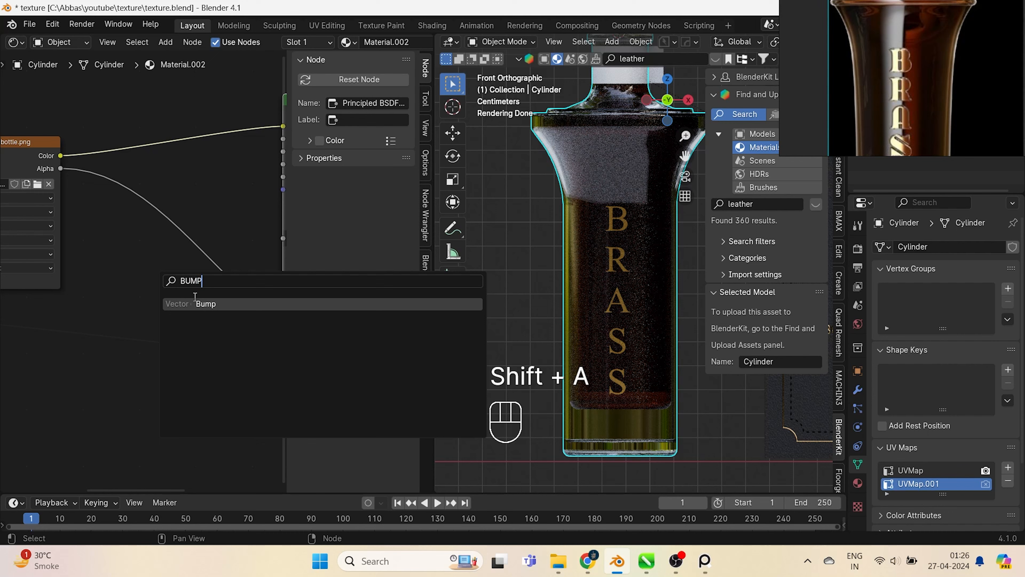
key("Return")
left_click_drag(180, 250, 210, 184)
middle_click_drag(87, 239, 172, 239)
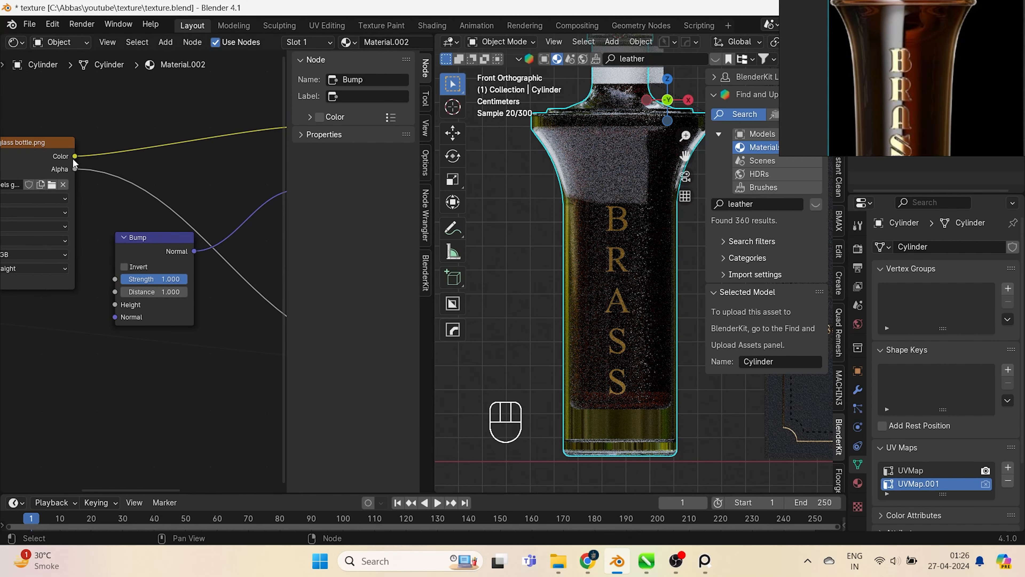
left_click_drag(75, 156, 114, 305)
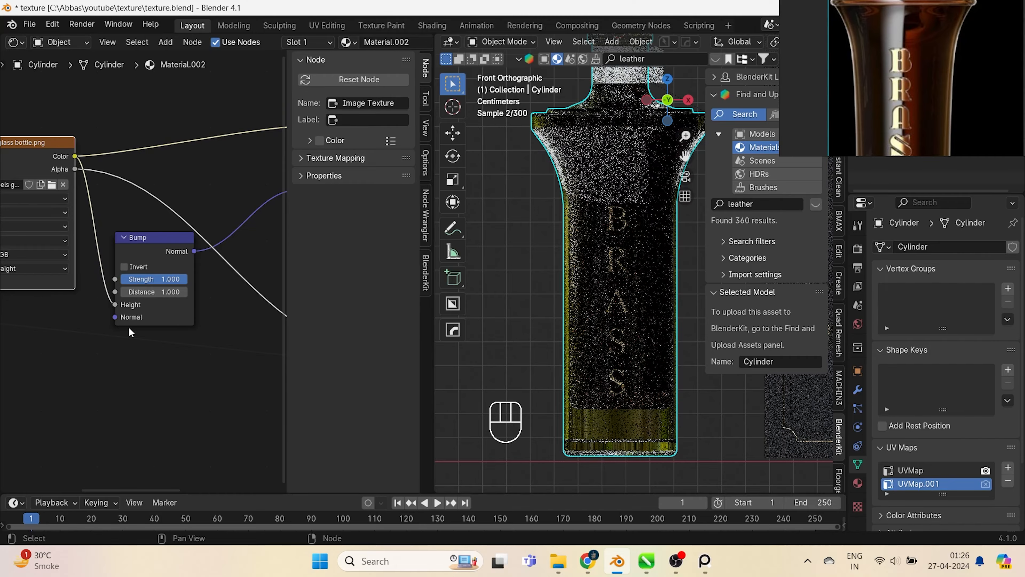
Select the label plate around the bottle's neck and change the Shader Editor area to a 3D Viewport
middle_click_drag(594, 342, 609, 300)
scroll(582, 304, "down", 4)
middle_click_drag(602, 184, 607, 277)
scroll(606, 277, "up", 1)
scroll(607, 277, "up", 1)
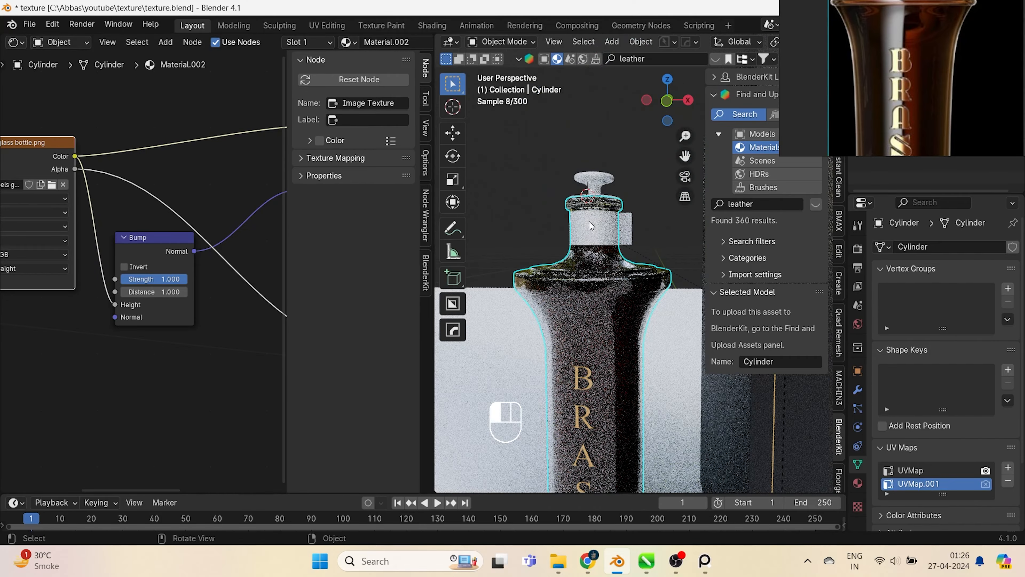
left_click(589, 221)
left_click(18, 44)
left_click(44, 77)
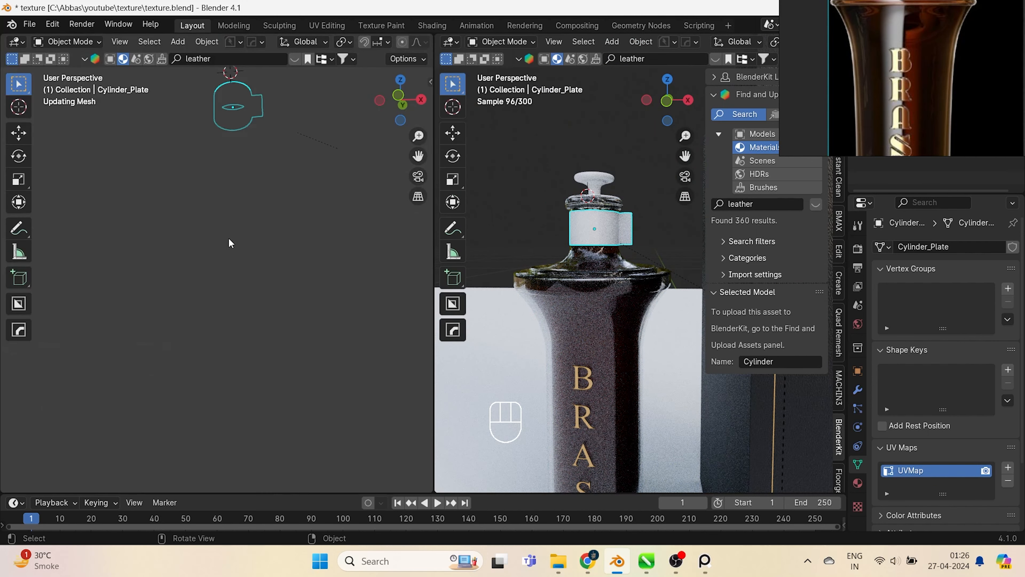
Examine the BOURBON neck label in the reference image
scroll(943, 127, "down", 3)
middle_click_drag(935, 86, 916, 112)
scroll(904, 60, "up", 5)
middle_click_drag(904, 55, 957, 65)
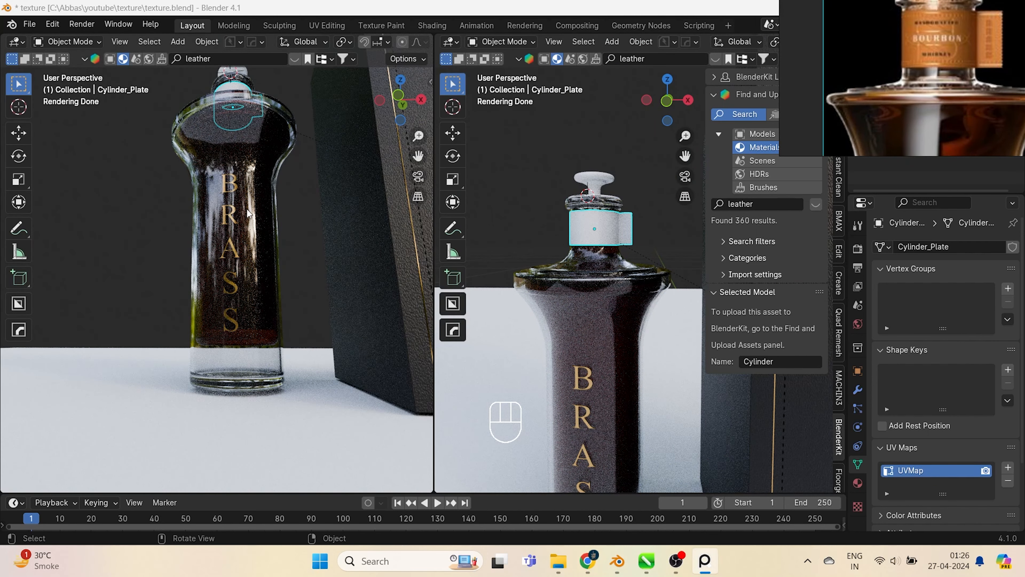
Show the bottle from the front in Solid shading with the sidebar open, and save the file
scroll(245, 225, "down", 5)
middle_click_drag(232, 256, 217, 285)
key("KP_1")
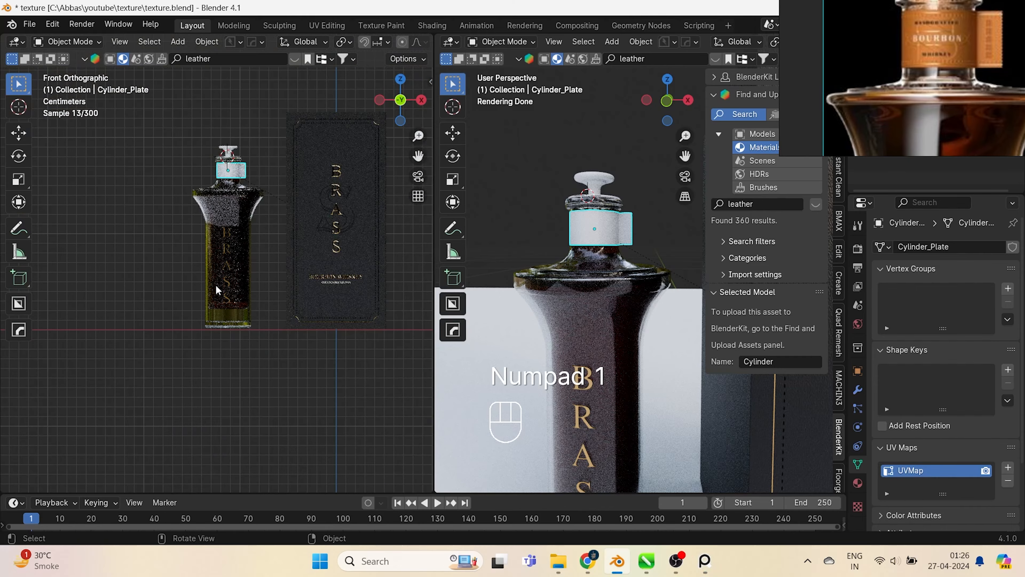
scroll(93, 229, "up", 3)
middle_click_drag(163, 225, 119, 304, "shift")
key("z")
middle_click_drag(330, 314, 313, 319, "shift")
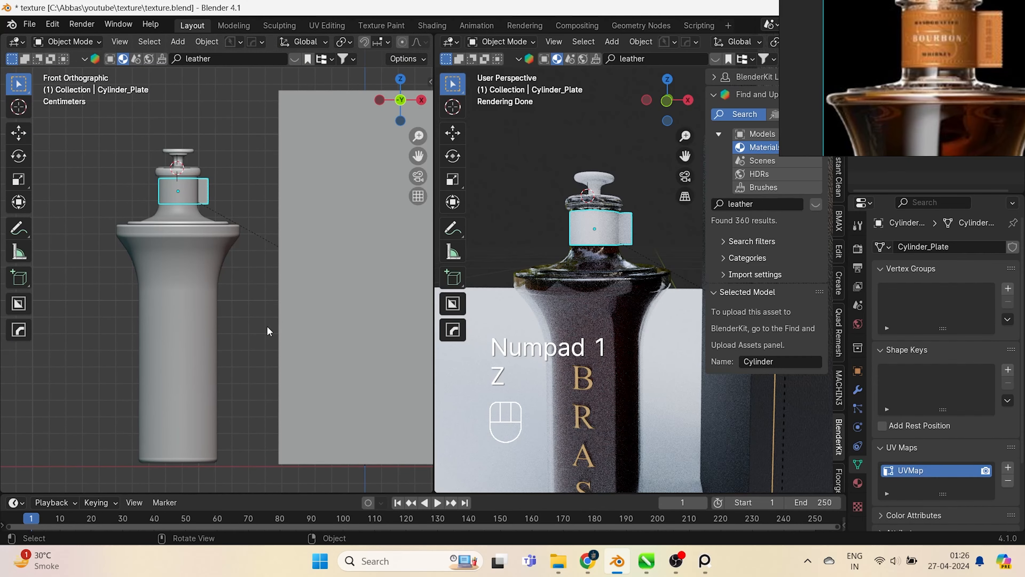
key("ctrl+s")
key("n")
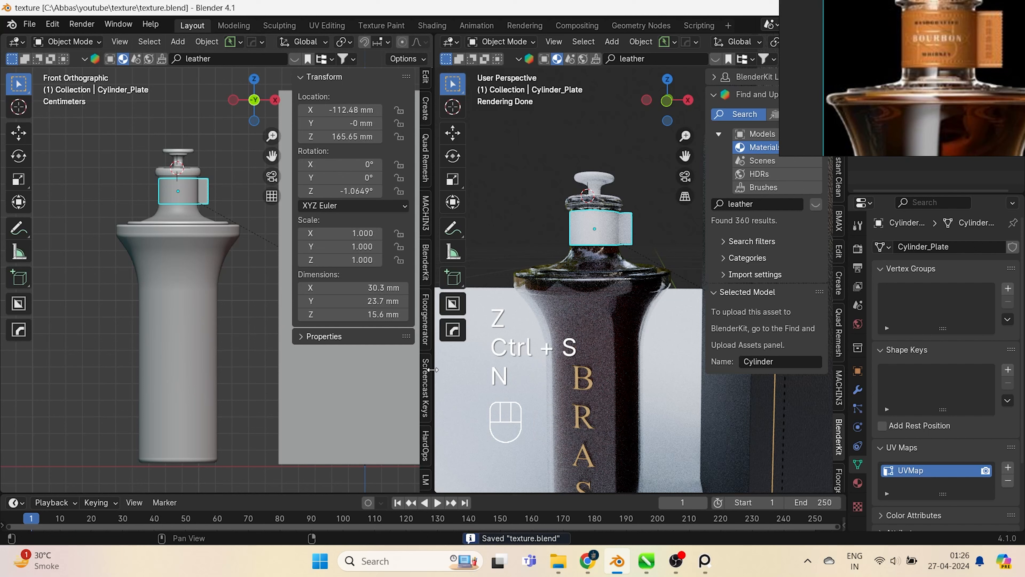
Apply the smooth brown leather material from BlenderKit's leather search results to the label plate around the bottle's neck
scroll(423, 416, "up", 3)
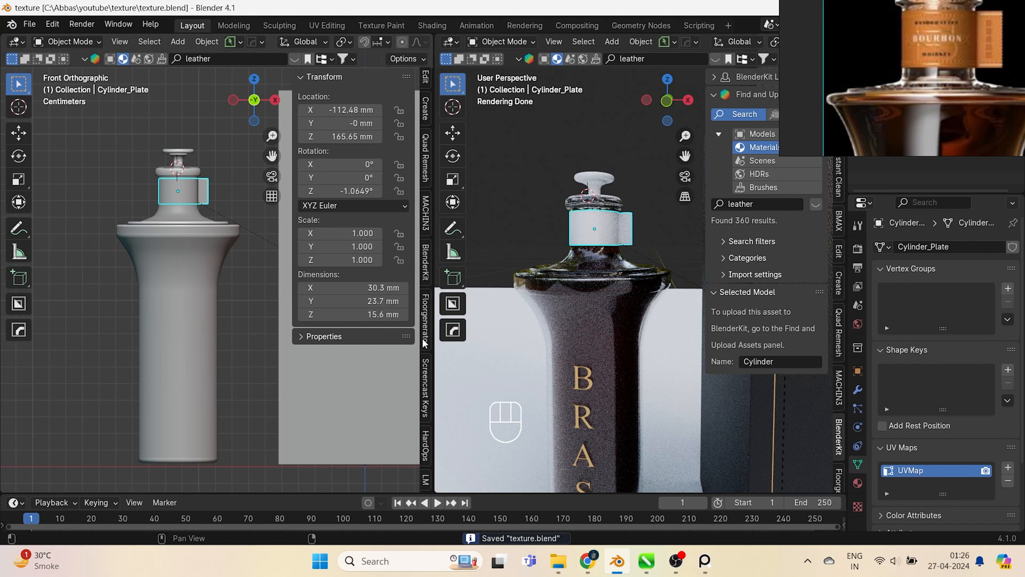
left_click(429, 323)
left_click(345, 174)
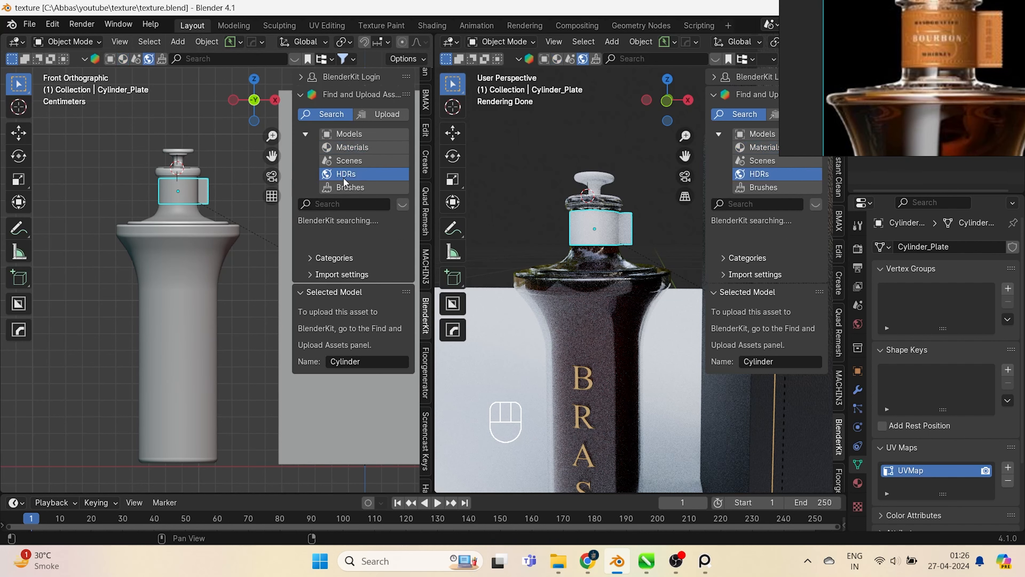
left_click(341, 145)
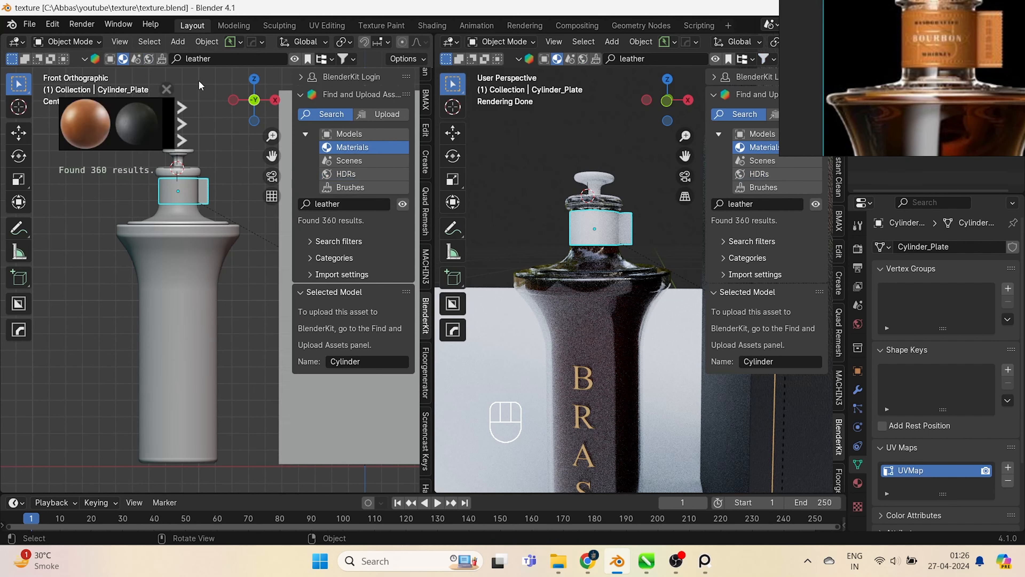
left_click(294, 61)
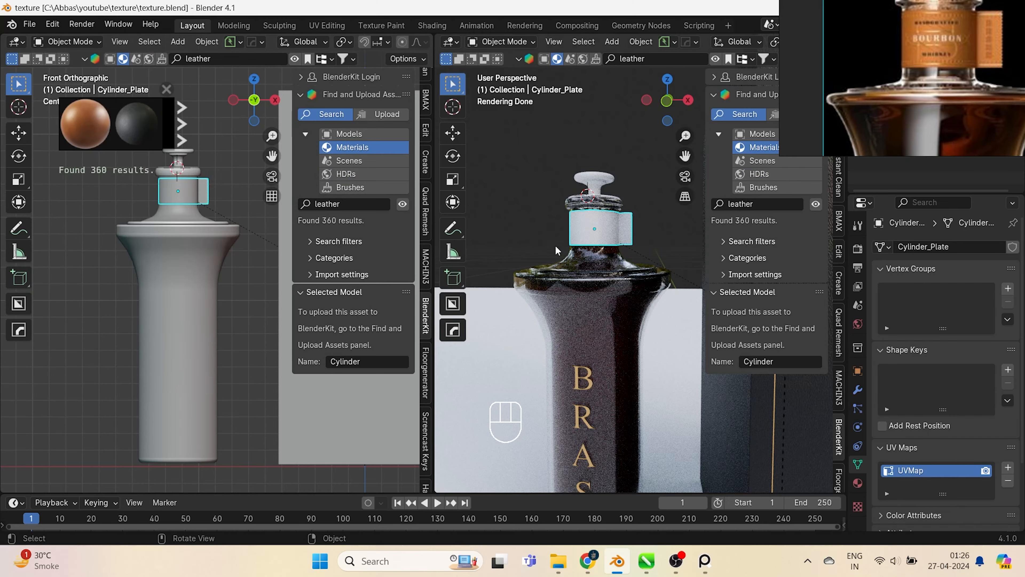
left_click_drag(85, 123, 590, 182)
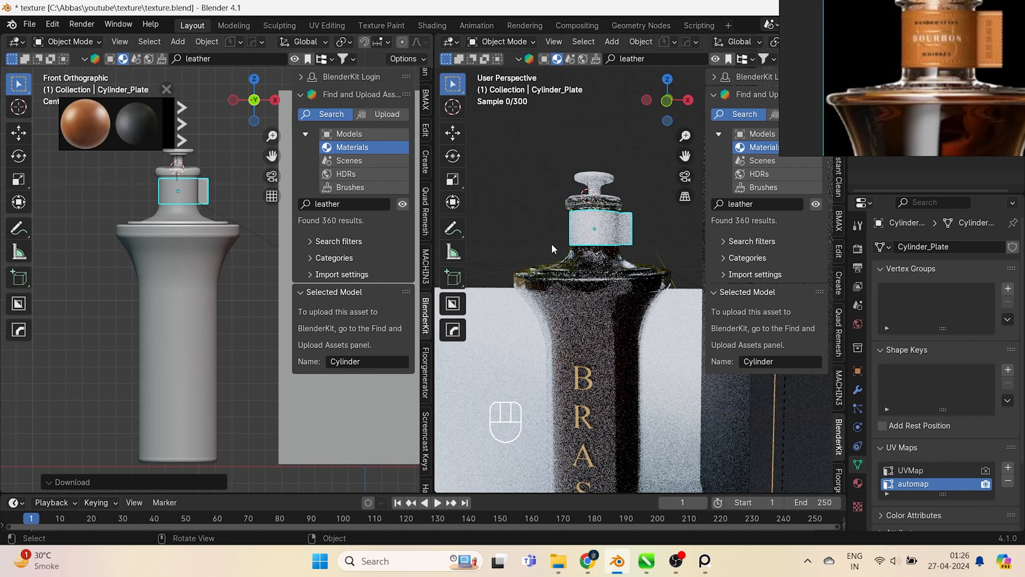
scroll(553, 245, "up", 4)
middle_click_drag(570, 232, 573, 274, "shift")
scroll(565, 279, "up", 1)
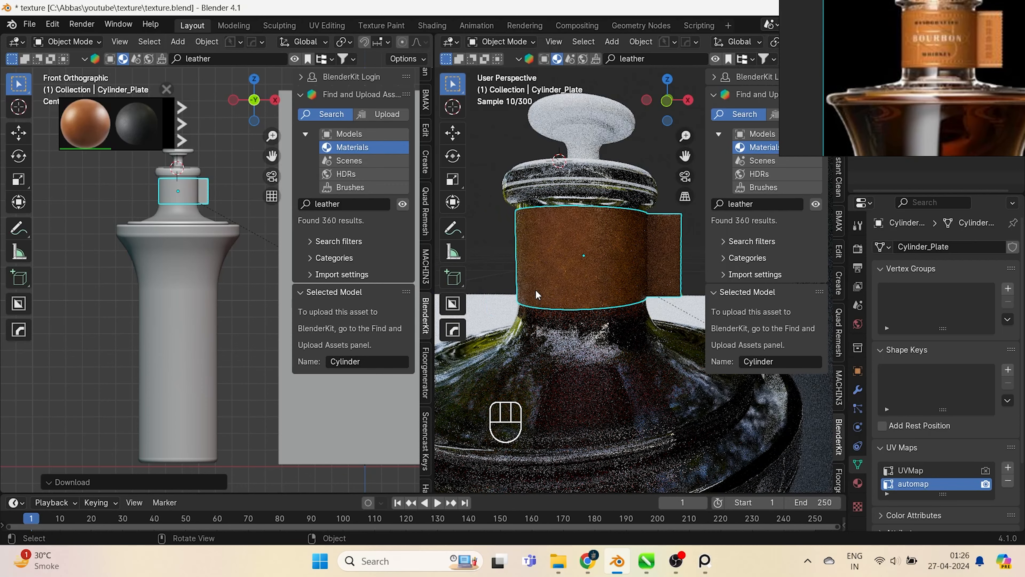
scroll(536, 289, "up", 2)
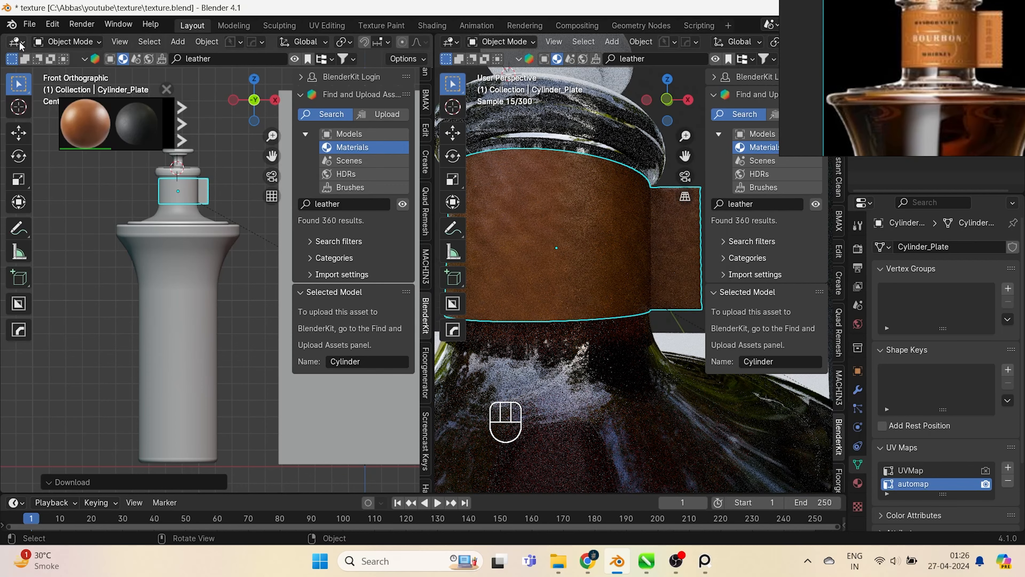
Select all of the neck plate's geometry and scale up its tiny UV layout over the leather texture in the UV Editor
left_click(16, 42)
left_click(51, 163)
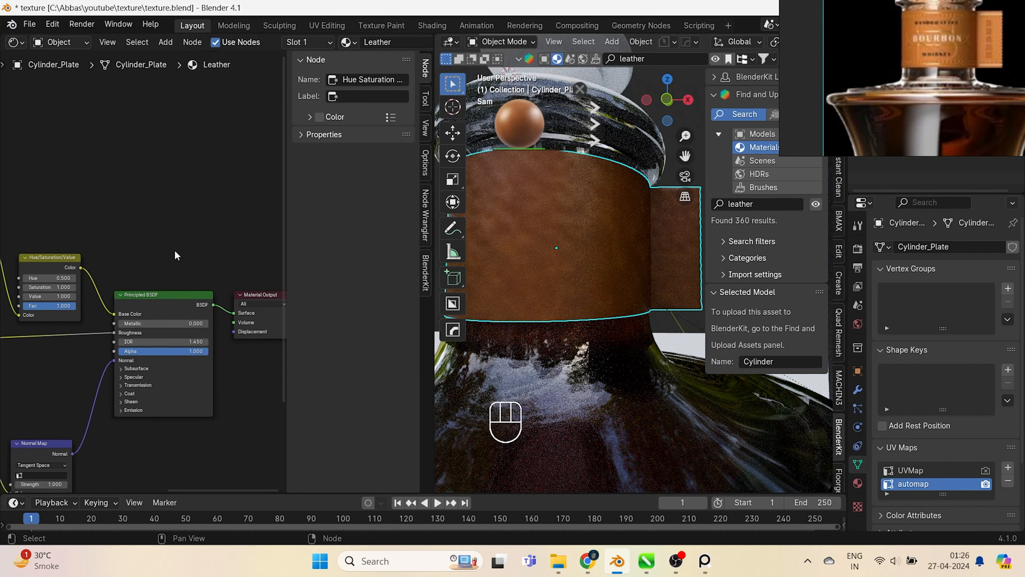
scroll(384, 280, "up", 5)
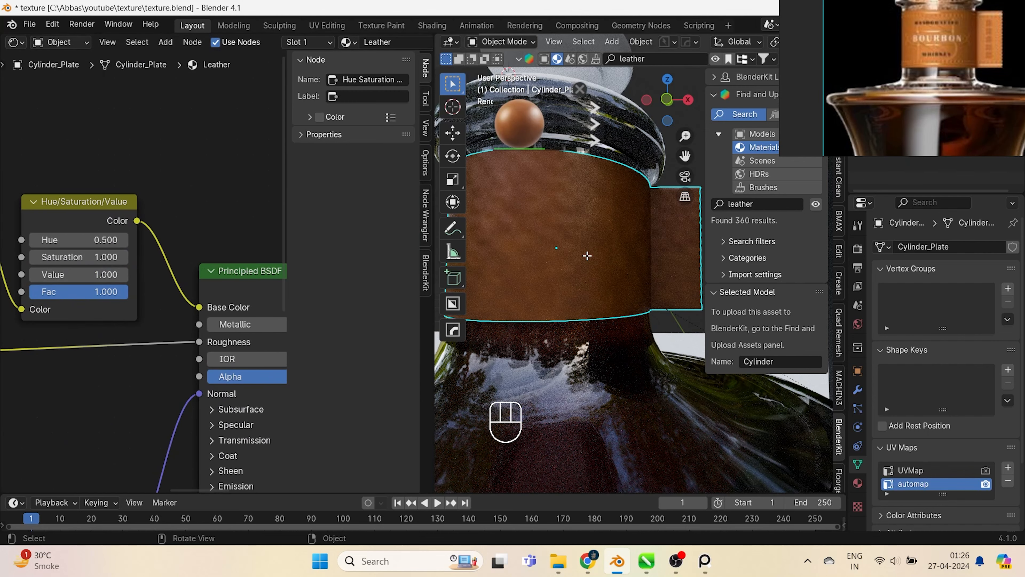
key("Tab")
key("a")
left_click(15, 42)
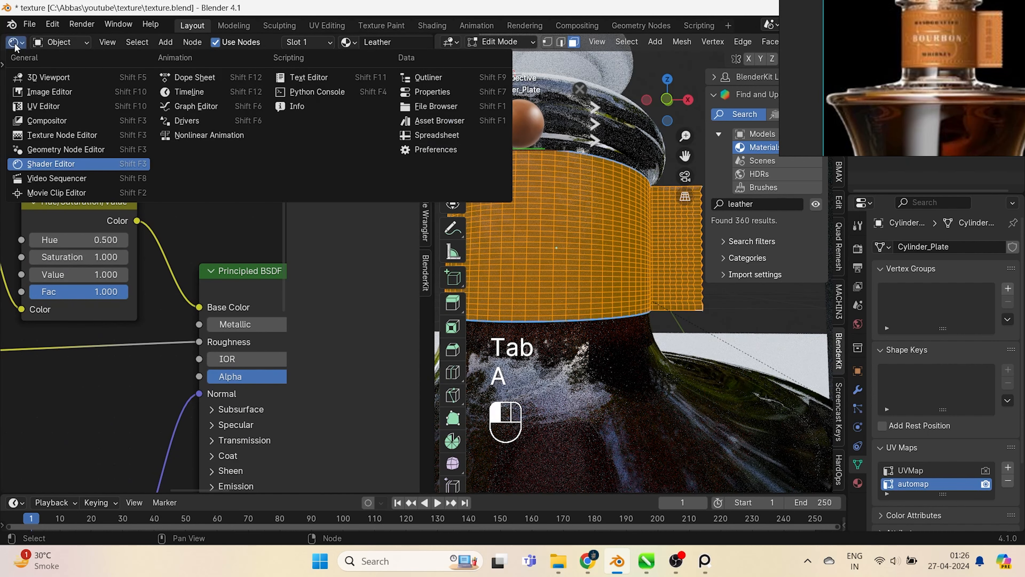
left_click(44, 108)
key("a")
key("s")
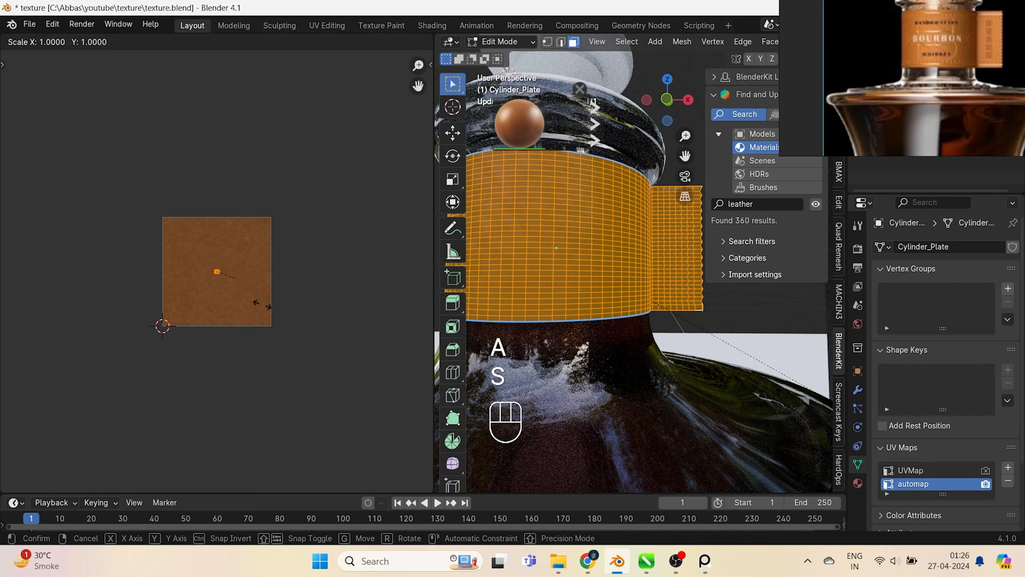
left_click(291, 244)
key("Tab")
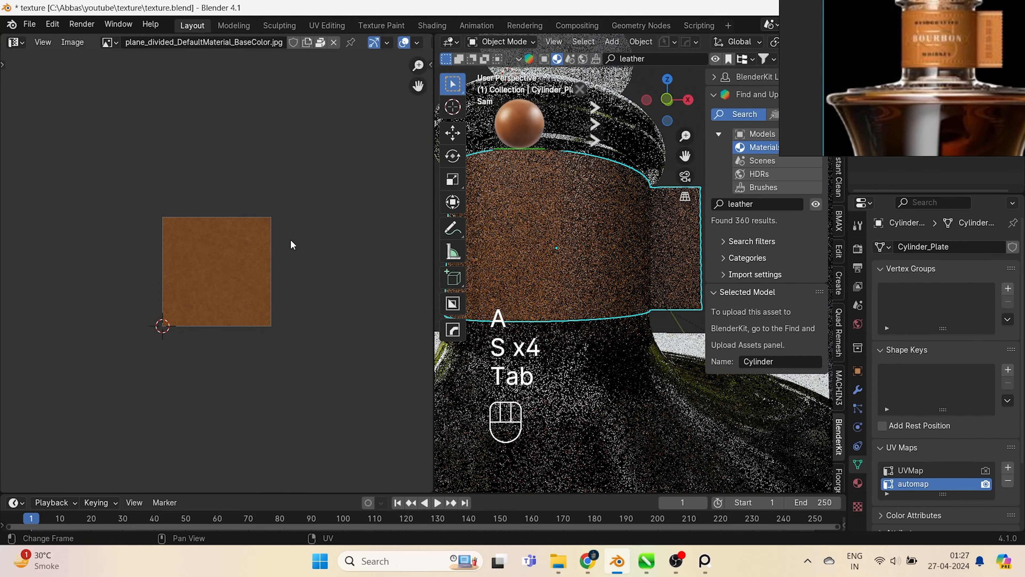
Scale the neck plate's UVs up further for a finer leather grain, and hide the viewport's sidebar
scroll(572, 265, "up", 4)
middle_click_drag(568, 260, 688, 307, "shift")
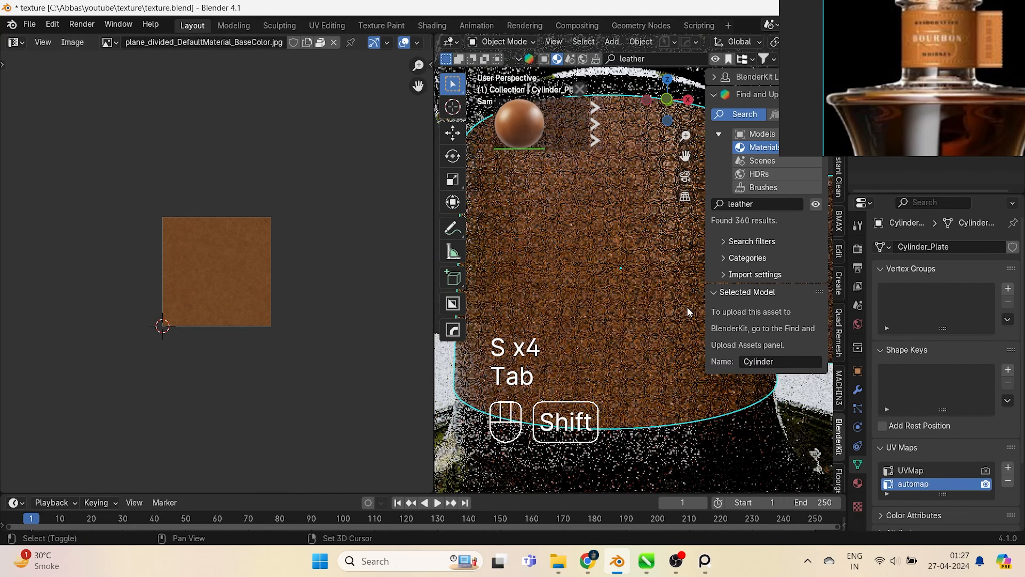
key("Tab")
key("s")
key("s")
key("s")
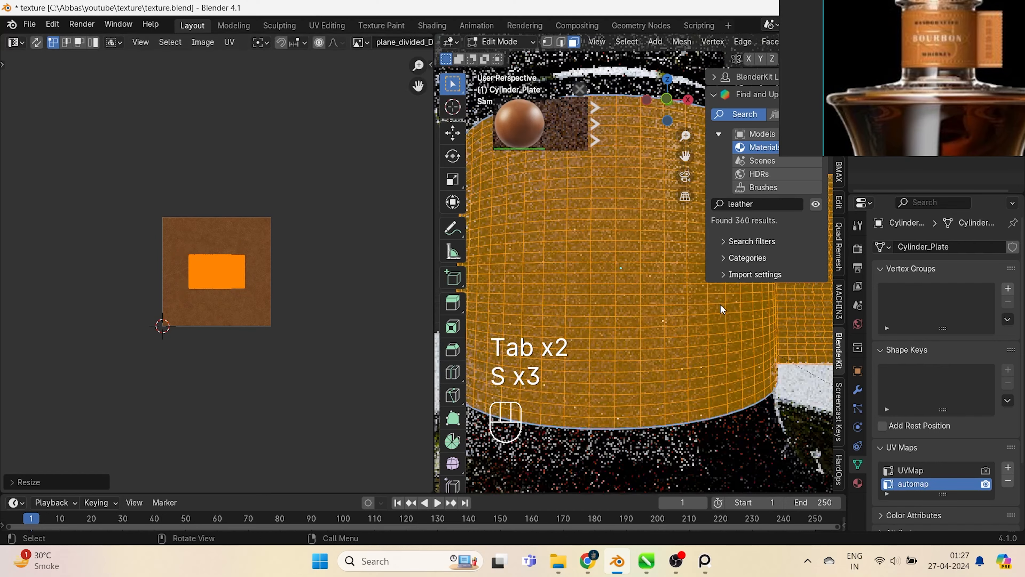
key("Tab")
key("n")
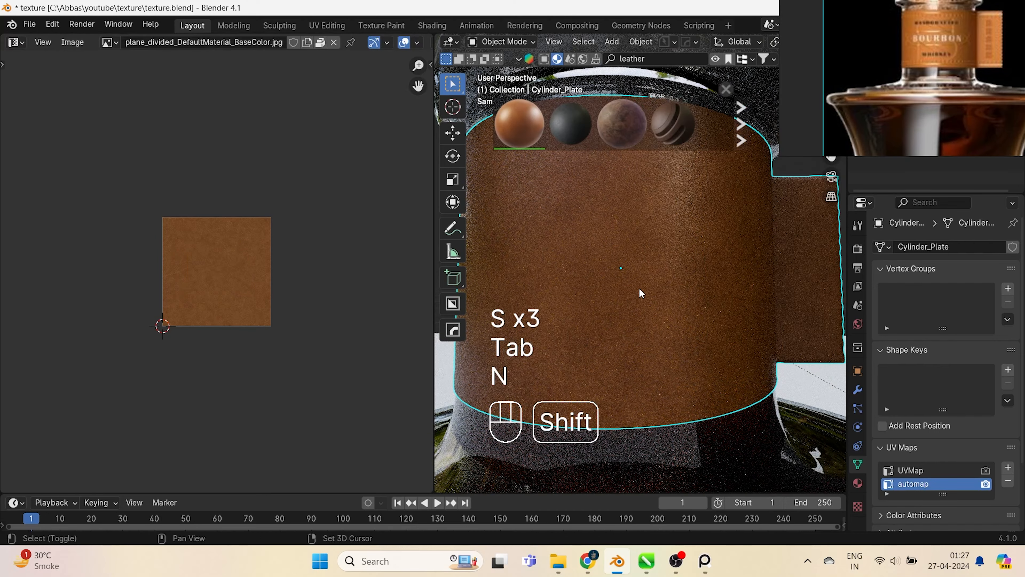
middle_click_drag(640, 288, 687, 294, "shift")
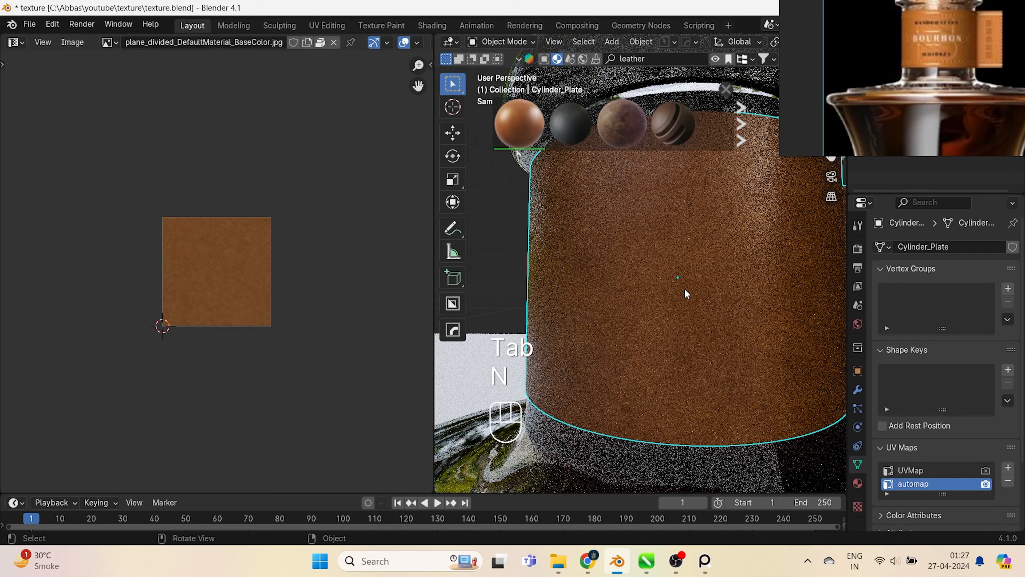
Set the Value of the leather material's Hue/Saturation/Value node to 2 in the Shader Editor
left_click(15, 42)
left_click(44, 164)
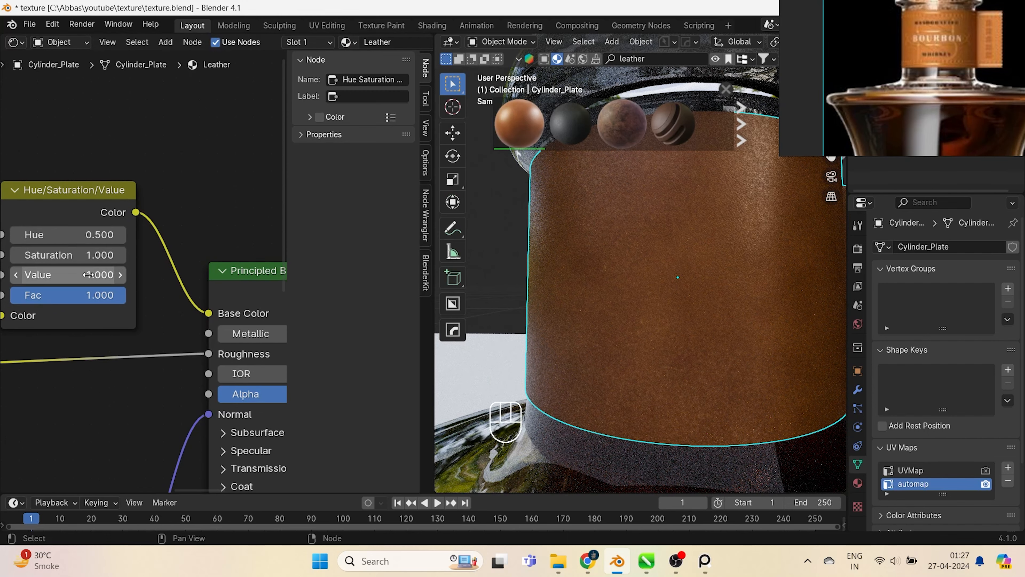
key("Return")
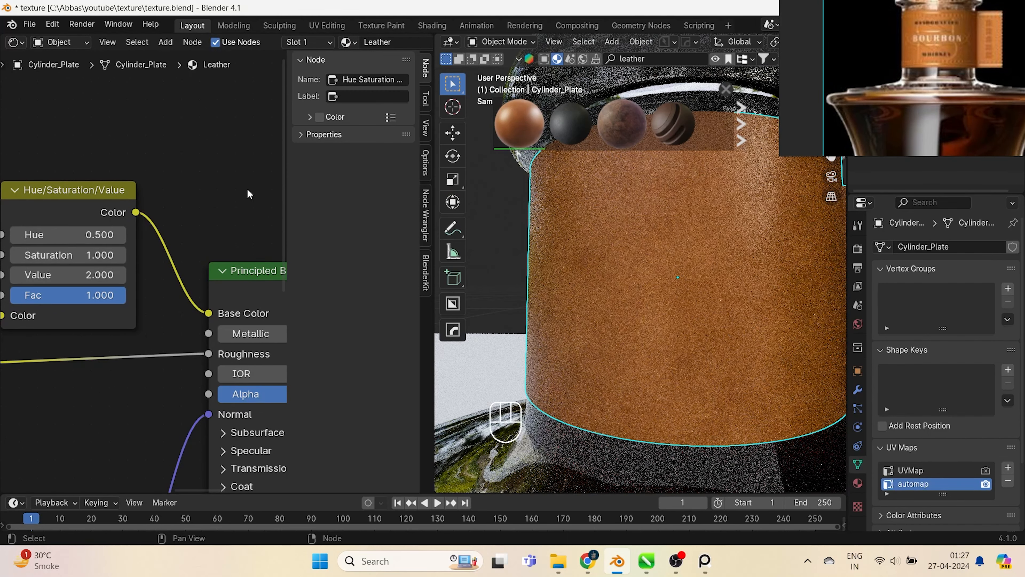
Set the Strength of the leather material's Normal Map node to 2
scroll(188, 320, "down", 3)
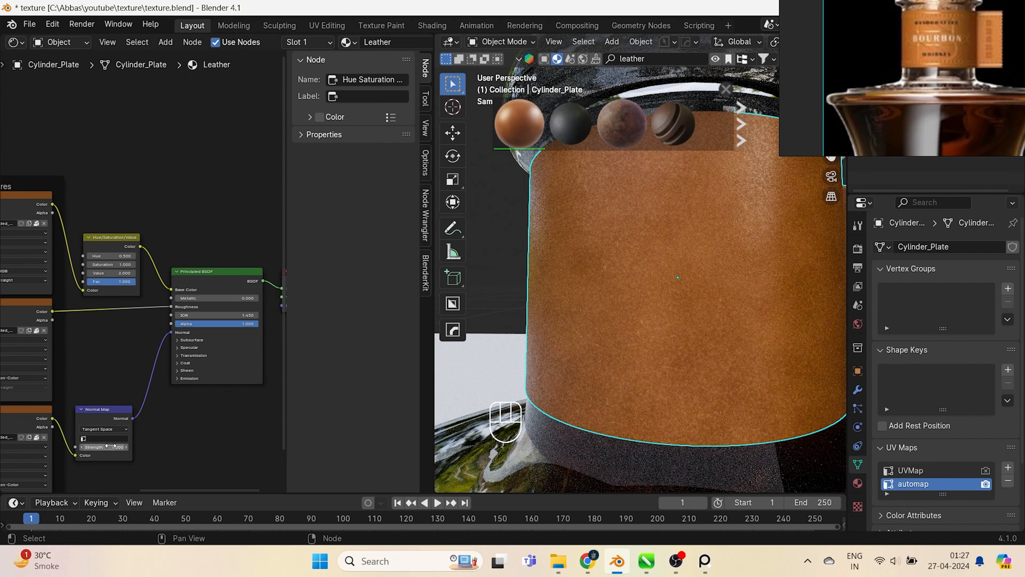
middle_click_drag(100, 464, 146, 265)
scroll(146, 278, "up", 5)
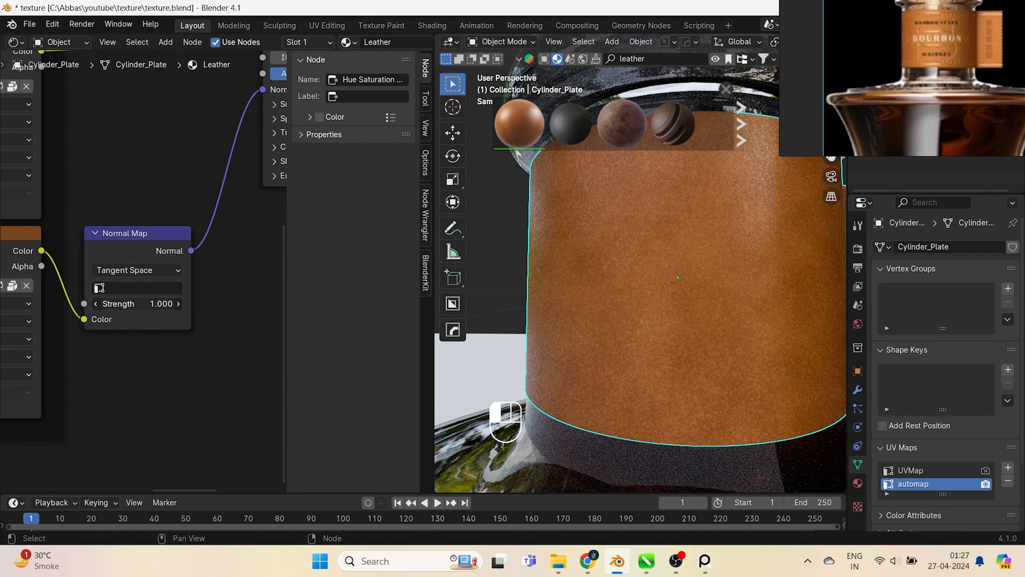
type("2")
key("Return")
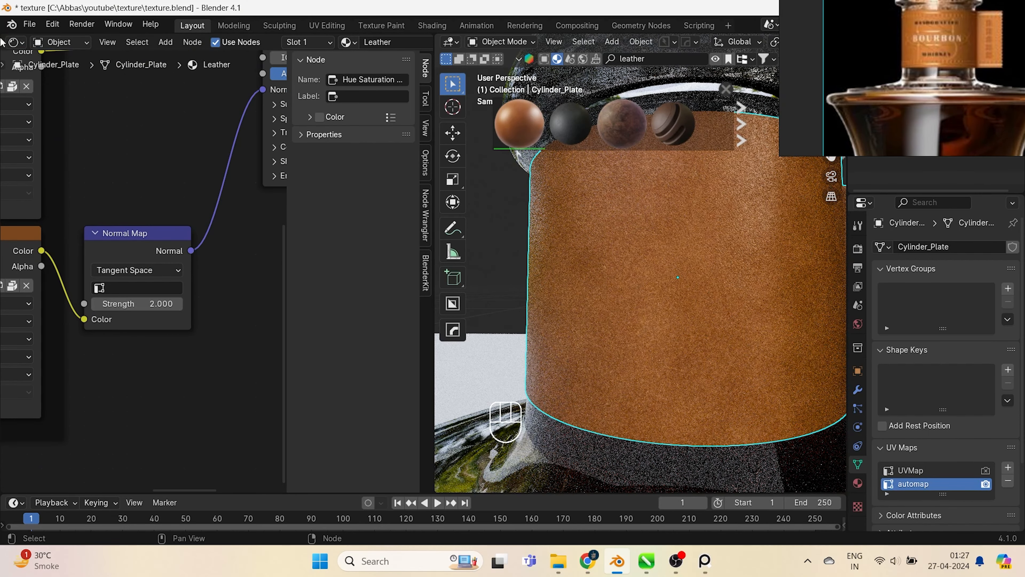
Reopen the UV Editor and enlarge the neck plate's entire UV layout to more than double its size
left_click(16, 42)
left_click(44, 105)
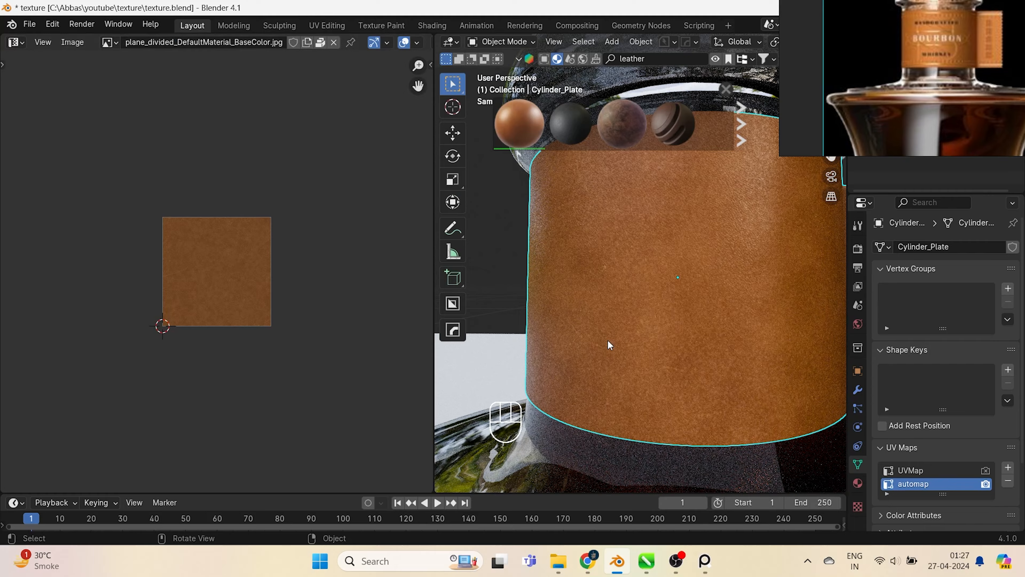
key("Tab")
key("a")
scroll(226, 288, "up", 2)
key("s")
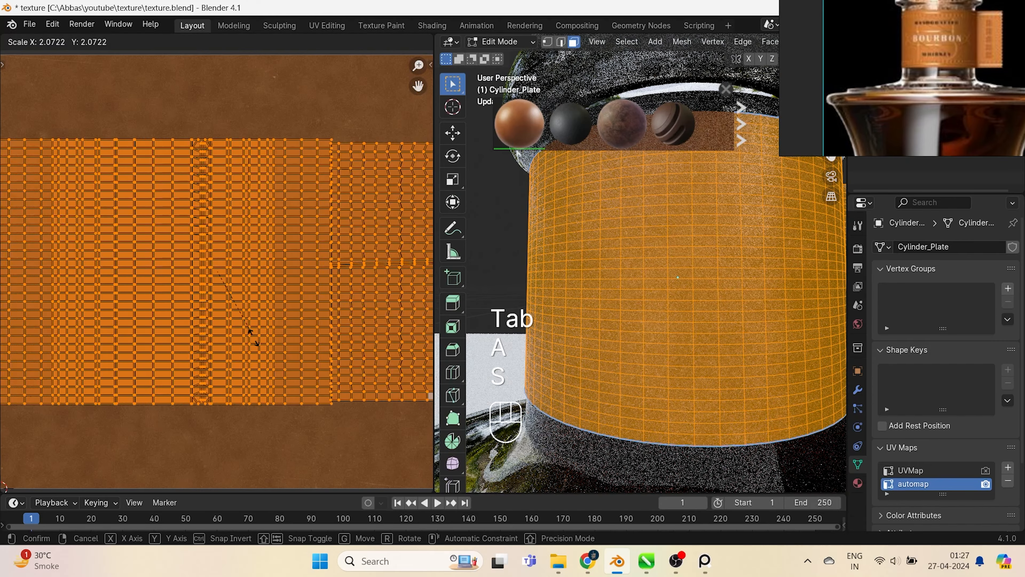
key("s")
left_click(294, 405)
key("Tab")
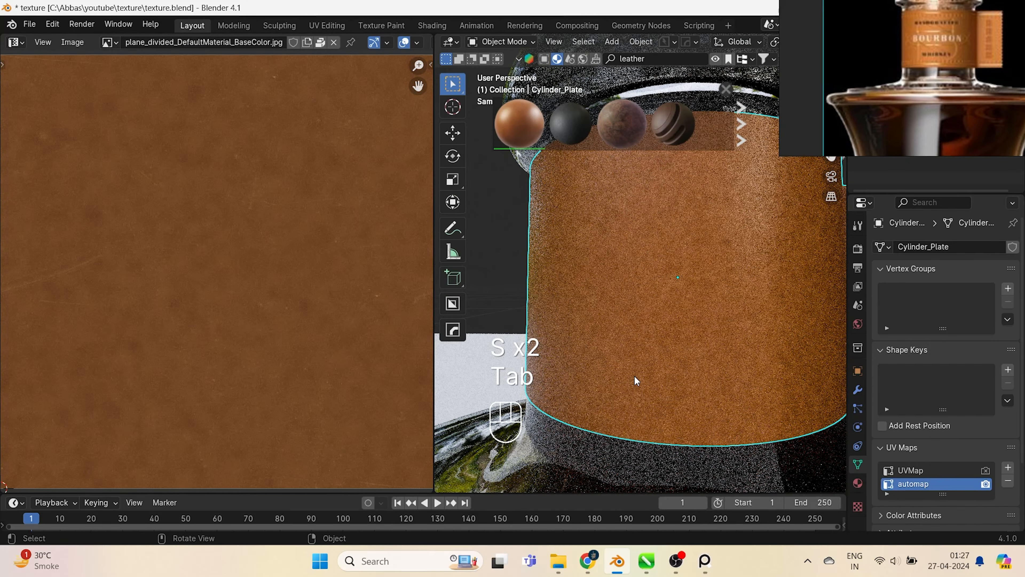
Resize the neck plate's UVs again until they span more than twice the leather texture tile's width
scroll(271, 314, "down", 5)
key("Tab")
key("s")
key("s")
key("s")
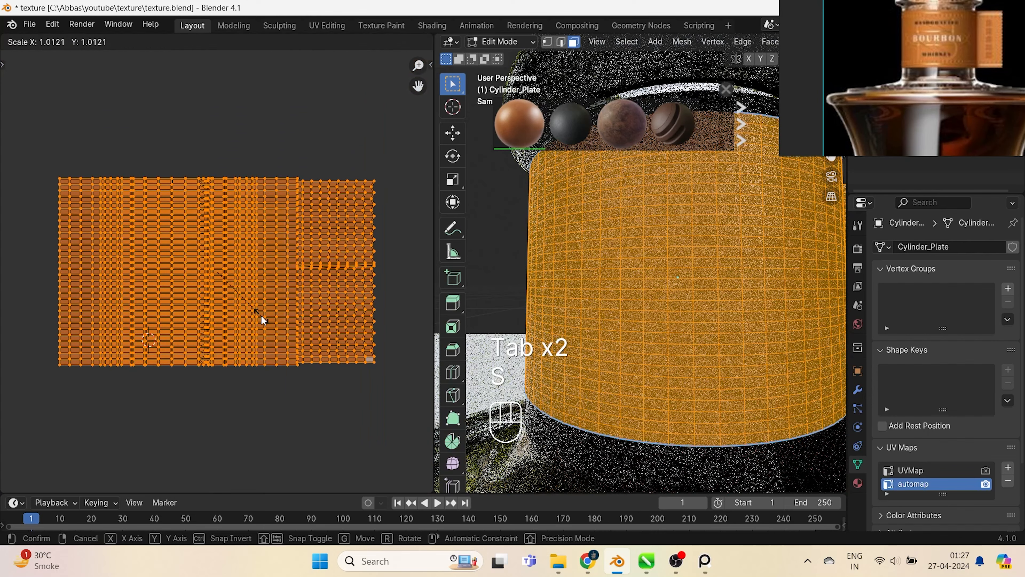
key("Tab")
Change the UV Editor area to a 3D Viewport and join the two viewports into one front view
left_click(14, 43)
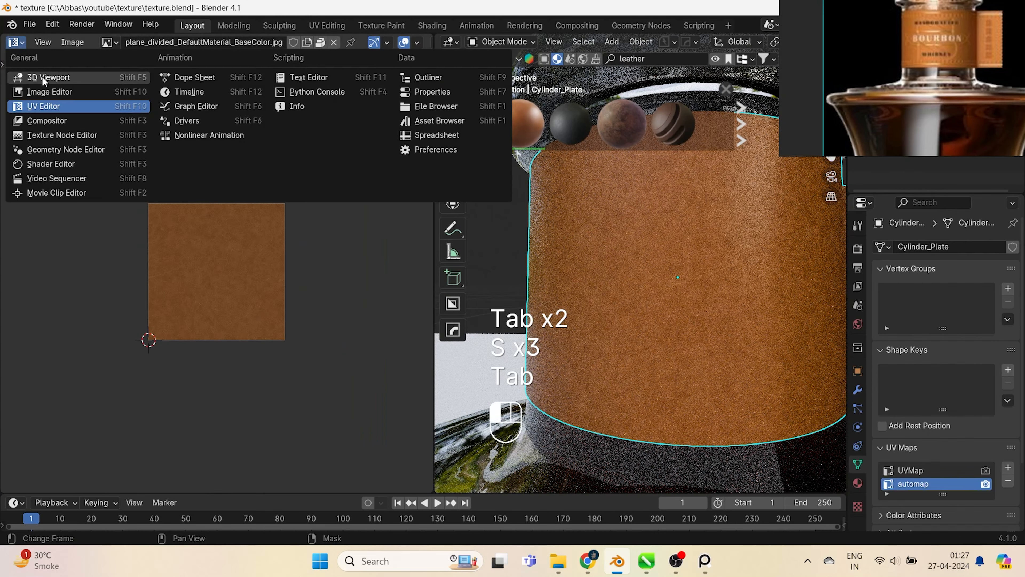
left_click(44, 75)
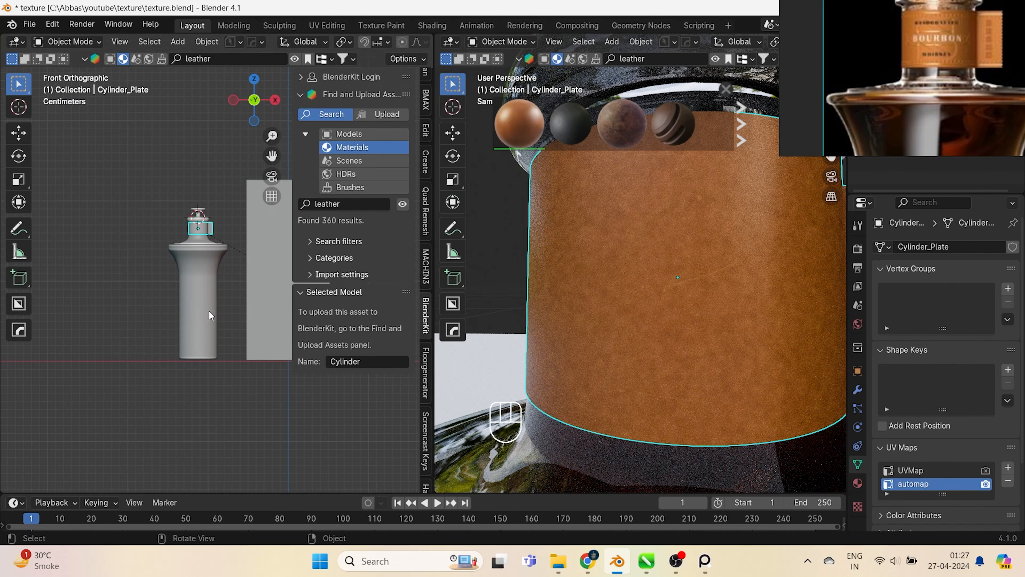
right_click(433, 399)
left_click(402, 431)
left_click(605, 364)
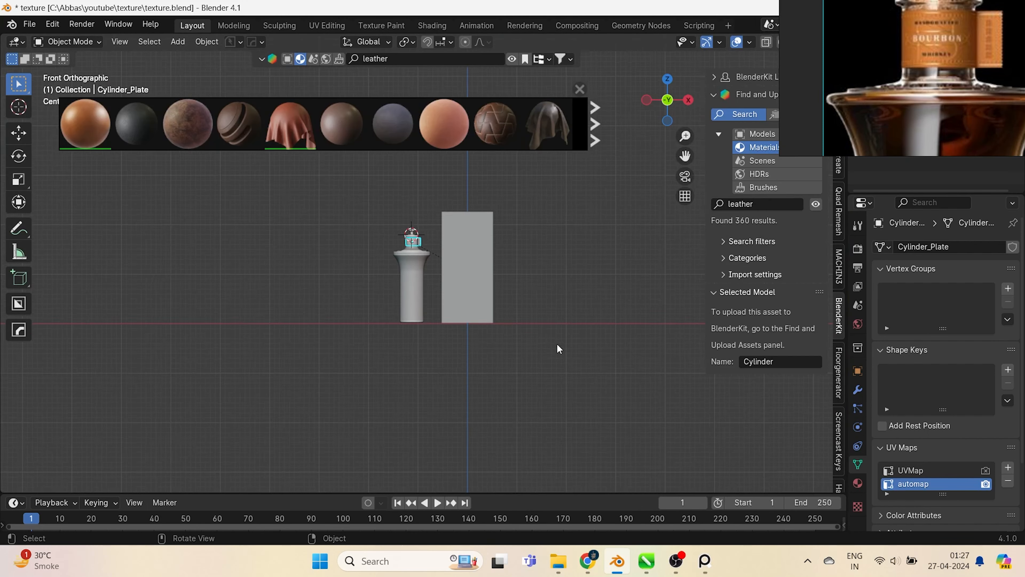
Deselect the neck plate, save the file, and show the bottle and box in Rendered shading
scroll(557, 344, "up", 1)
left_click(569, 313)
middle_click_drag(528, 251, 508, 293, "shift")
scroll(395, 287, "up", 3)
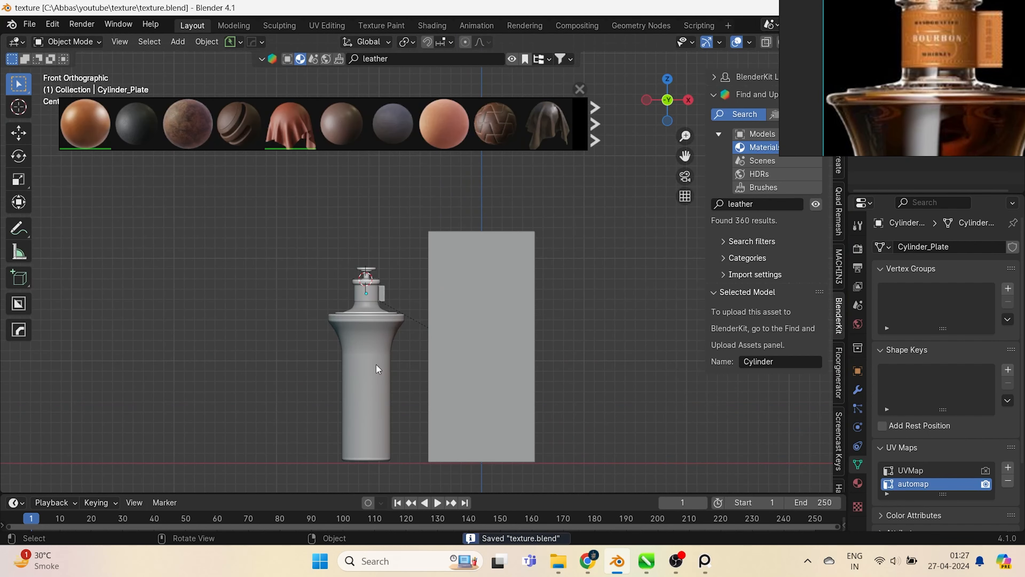
key("z")
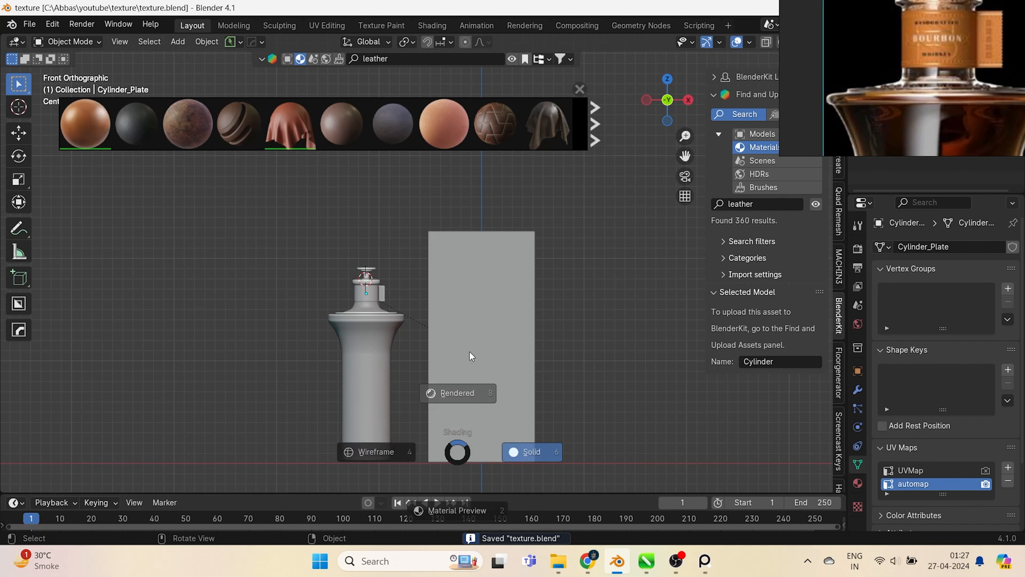
left_click(467, 350)
scroll(464, 350, "up", 2)
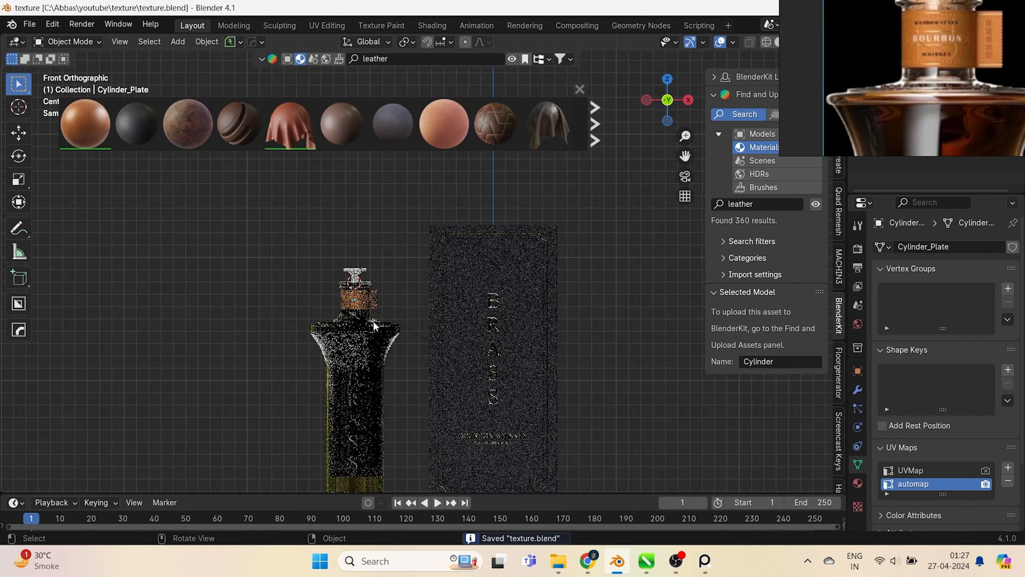
Split the viewport vertically into Solid and Rendered front views, and hide the rendered view's sidebar
right_click(499, 493)
left_click(446, 495)
left_click(393, 283)
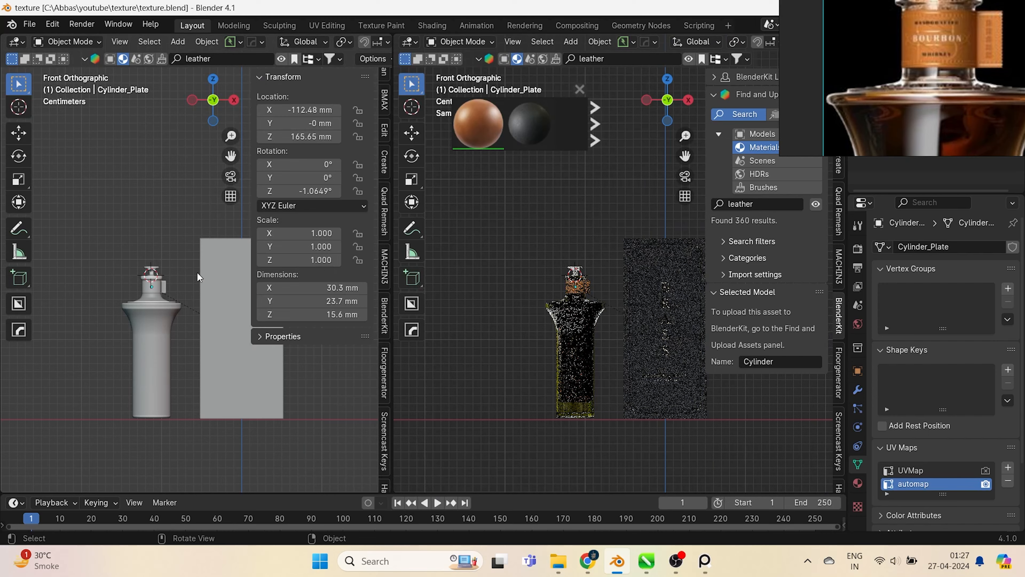
middle_click_drag(247, 316, 227, 319, "shift")
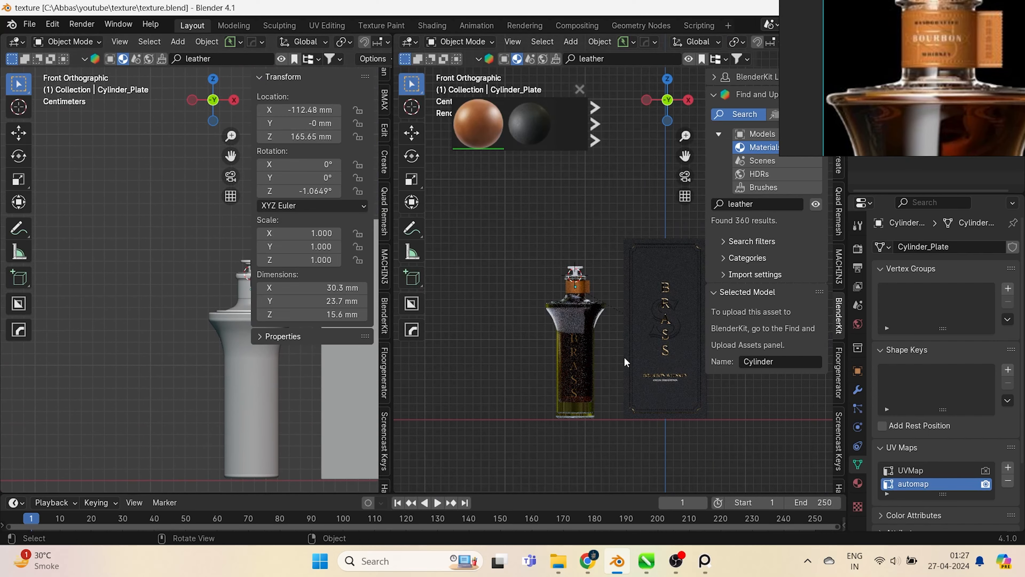
key("n")
Select the bottle stopper, change the Solid view area to the Shader Editor, and create a new material for the stopper
scroll(585, 287, "up", 6)
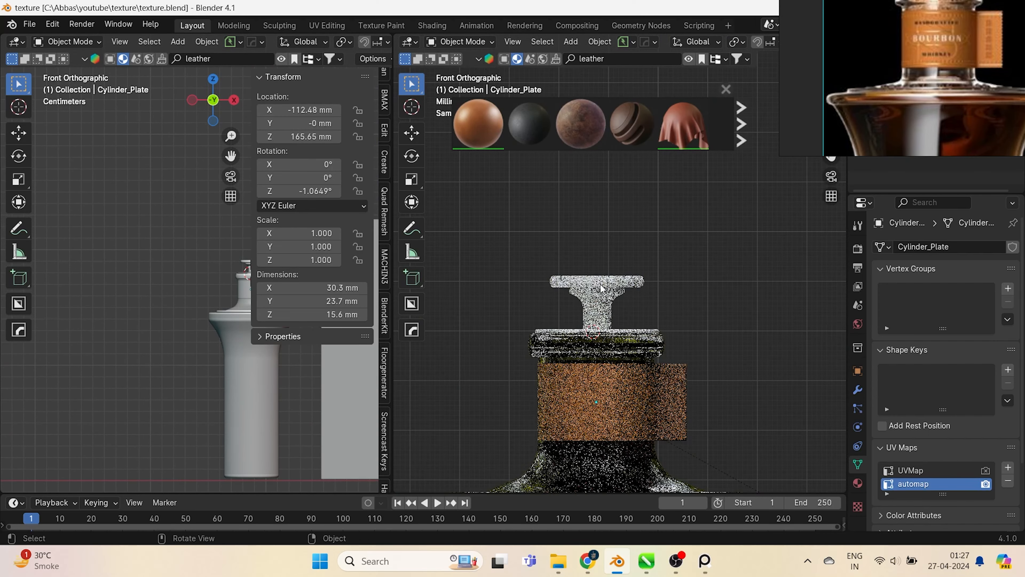
left_click(601, 287)
scroll(146, 240, "up", 1)
left_click(21, 44)
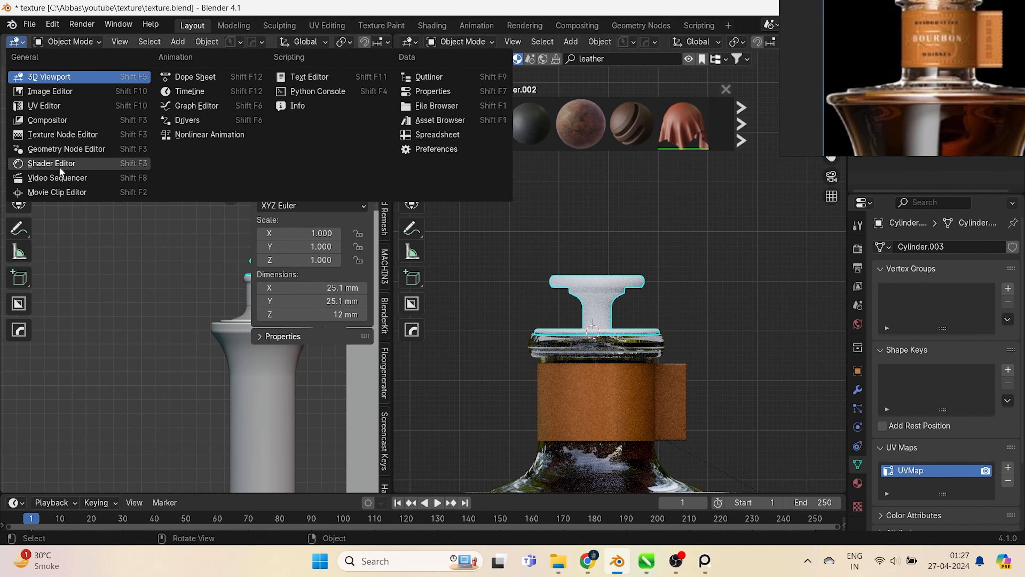
left_click(52, 163)
left_click_drag(247, 176, 339, 174)
left_click(341, 42)
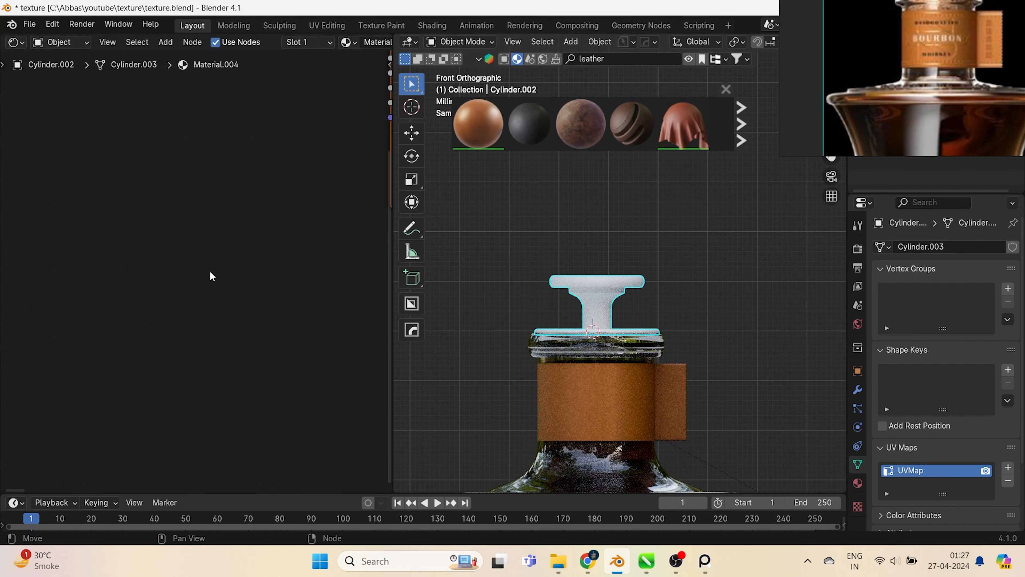
key("Home")
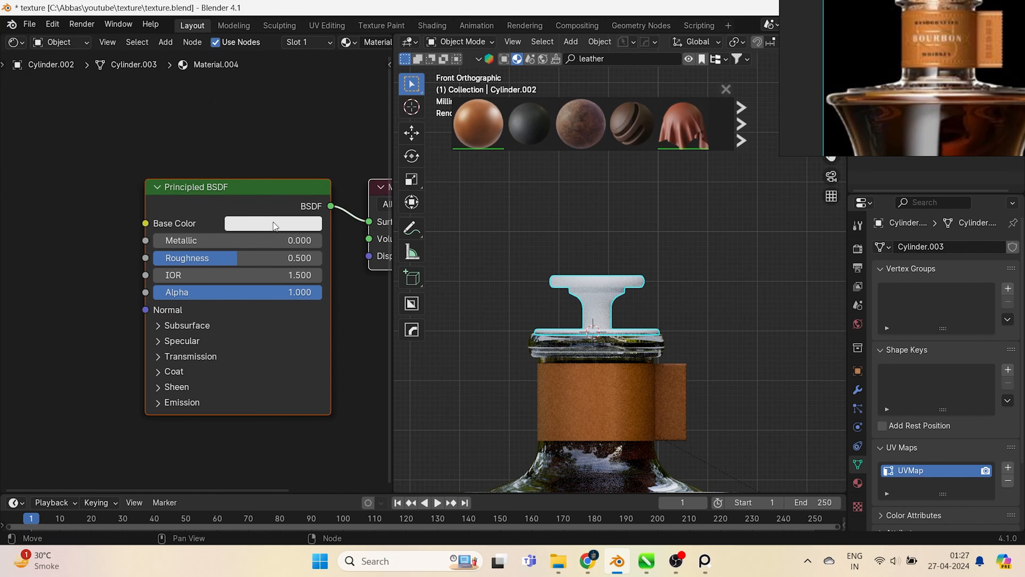
Set the stopper material's base color to hex D1B174, with Metallic 1.000 and Roughness 0.213
left_click(273, 222)
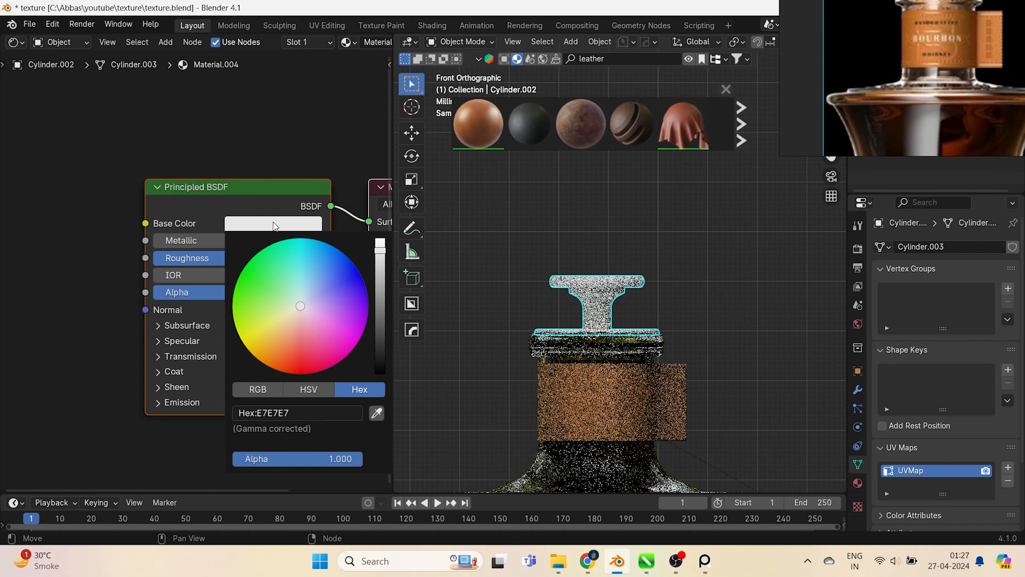
left_click(293, 414)
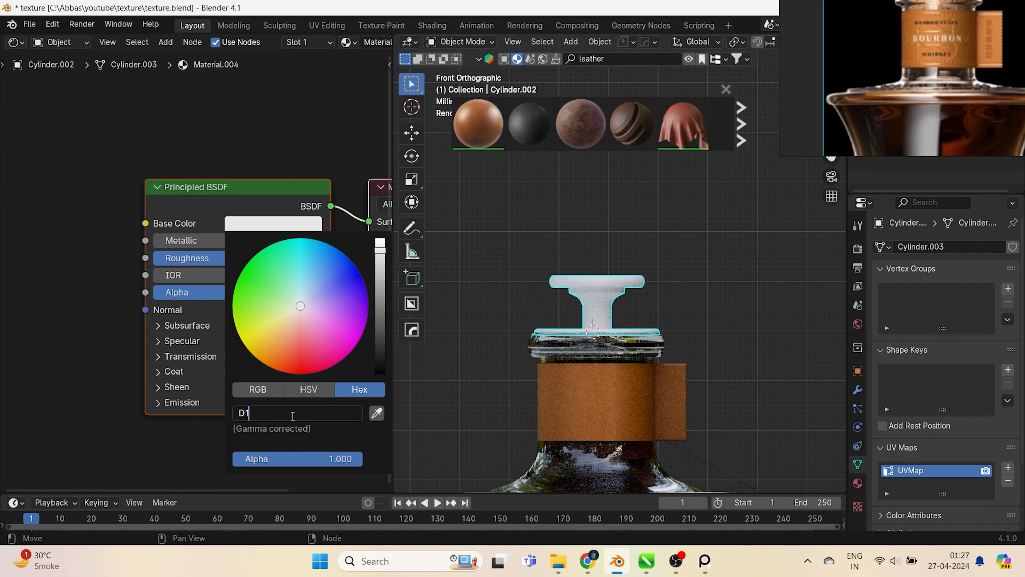
type("D1B174")
key("Return")
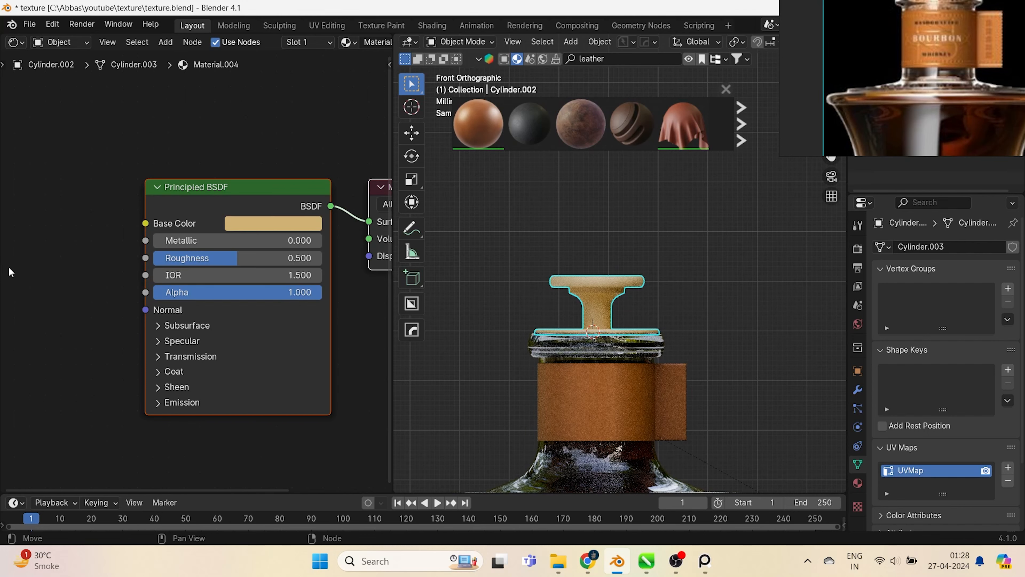
left_click_drag(178, 242, 319, 243)
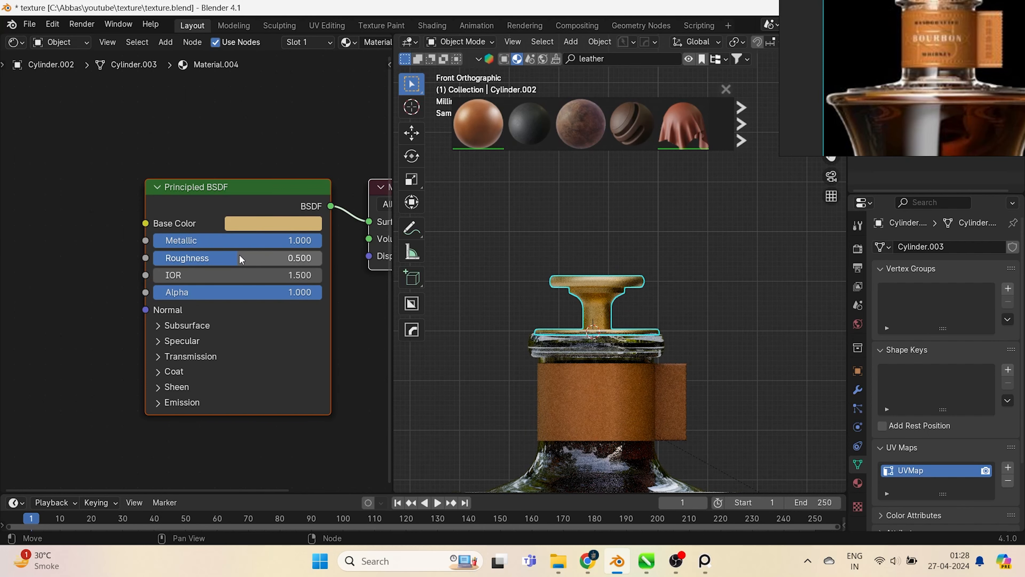
left_click_drag(241, 259, 188, 259)
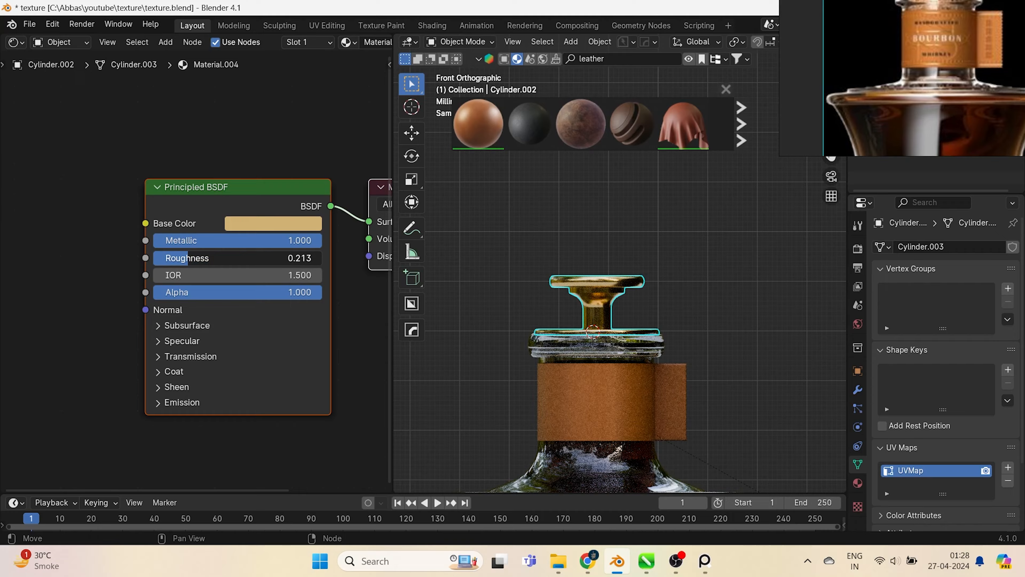
Examine the gold stopper up close, and the bottle beside the box from the front and in perspective
middle_click_drag(629, 382, 589, 378)
scroll(561, 339, "up", 3)
scroll(561, 339, "down", 8)
key("KP_1")
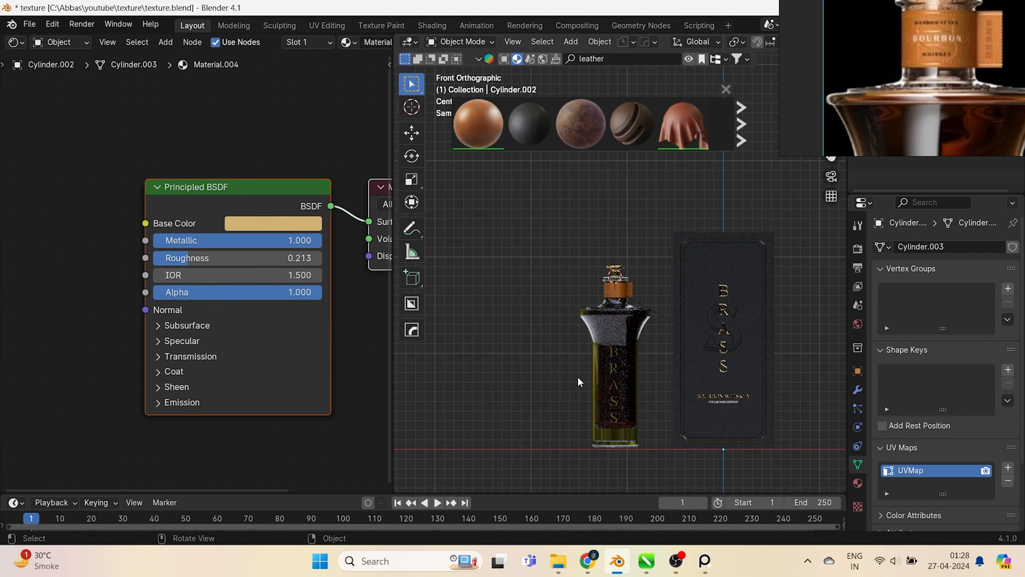
scroll(722, 283, "up", 4)
middle_click_drag(722, 278, 638, 316)
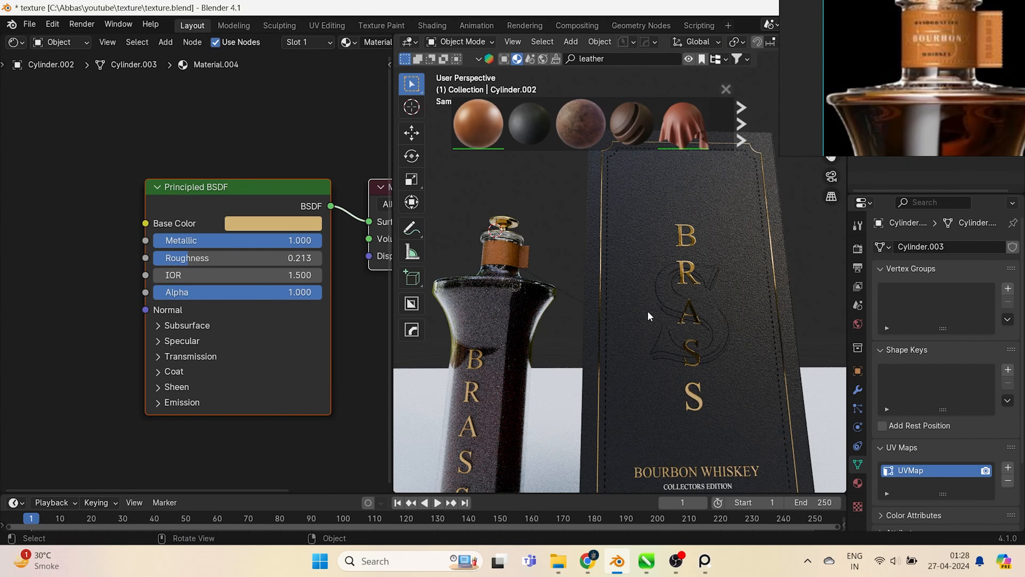